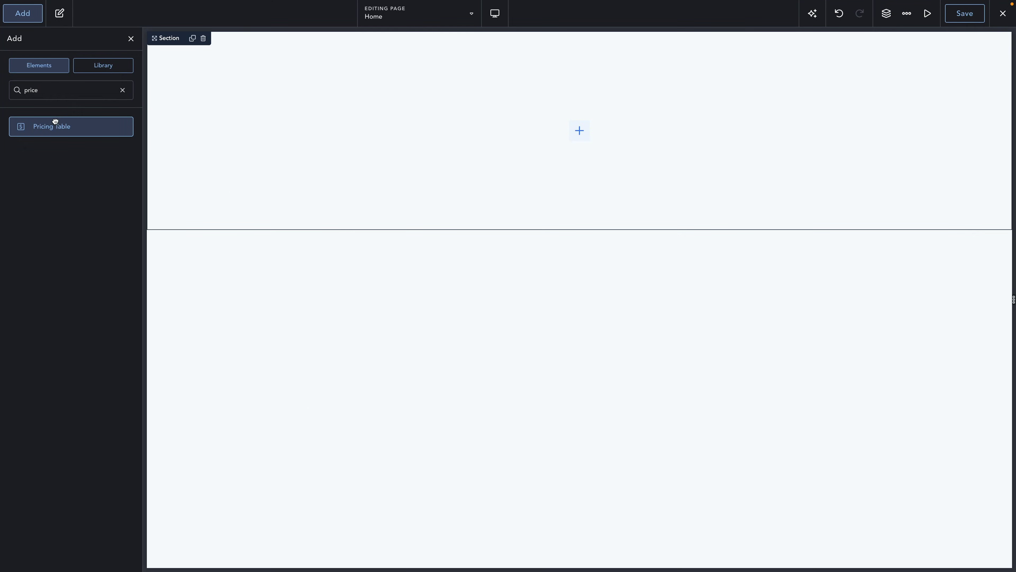
# Step: Insert a Pricing Table element into the empty Breakdance section
pyautogui.click(55, 123)
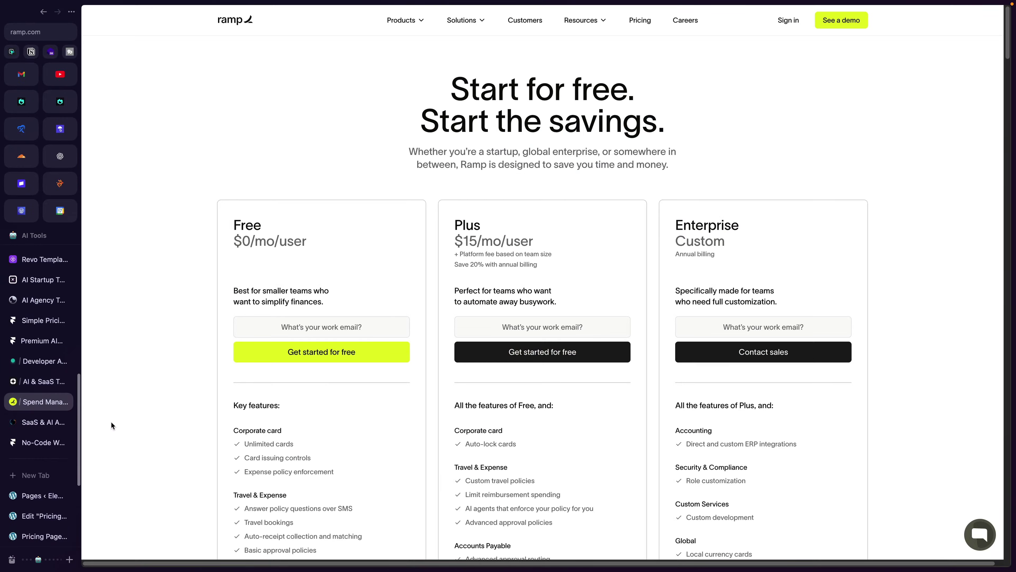
# Step: Browse the AI & SaaS and Developer Automation example pricing pages, ending on Codexa's
pyautogui.click(34, 381)
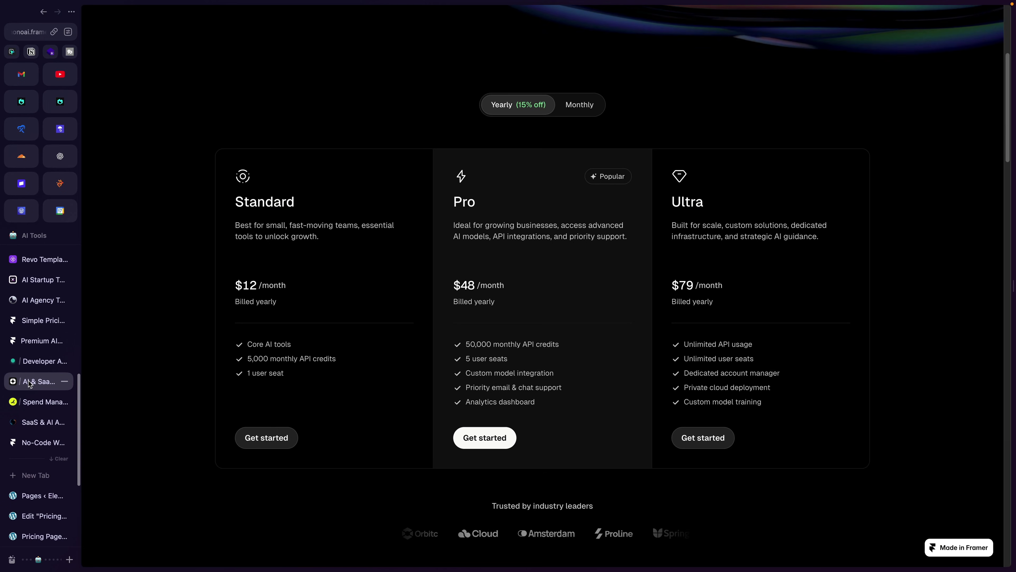
pyautogui.click(37, 362)
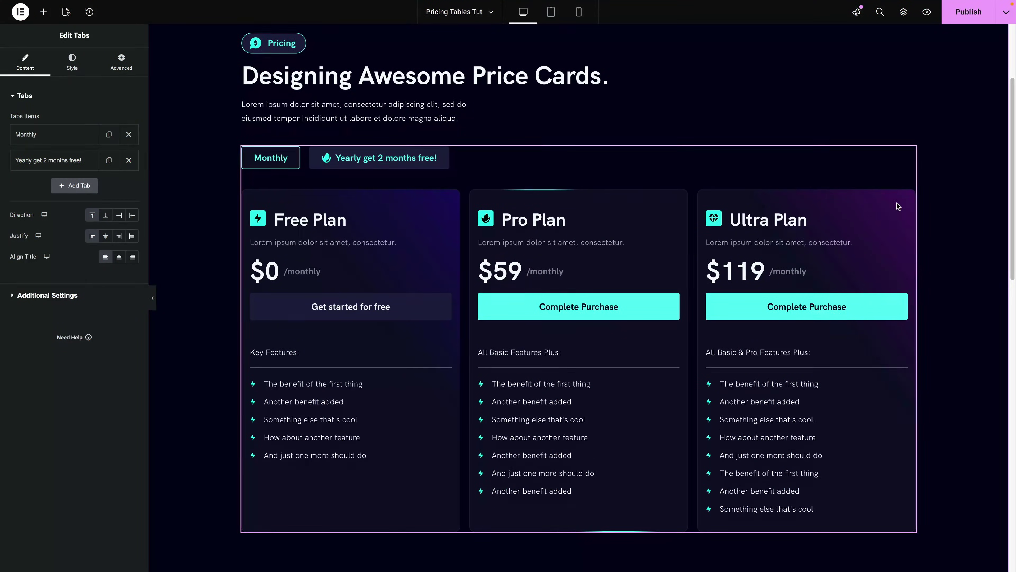
pyautogui.click(402, 157)
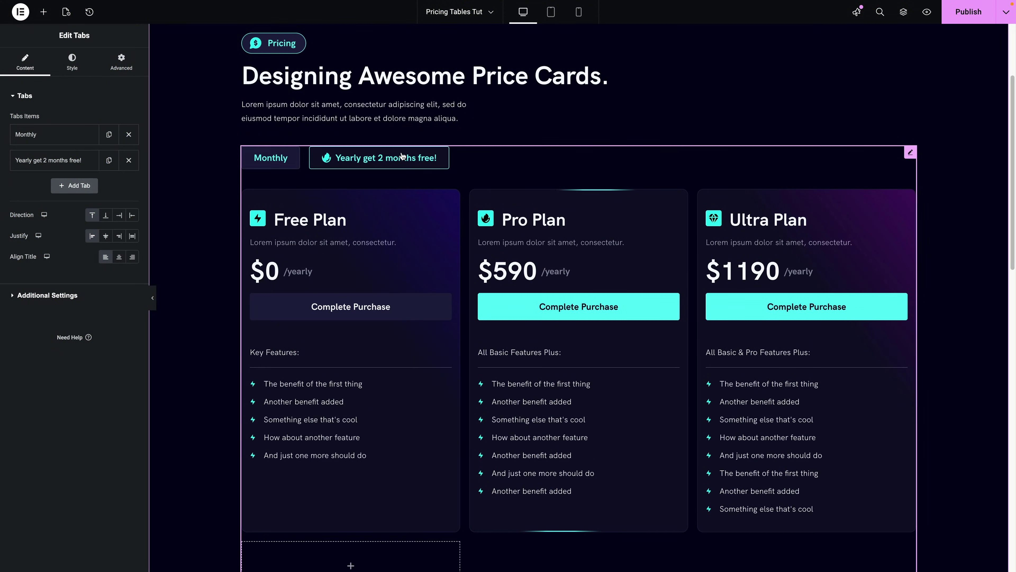
pyautogui.click(268, 168)
pyautogui.click(361, 166)
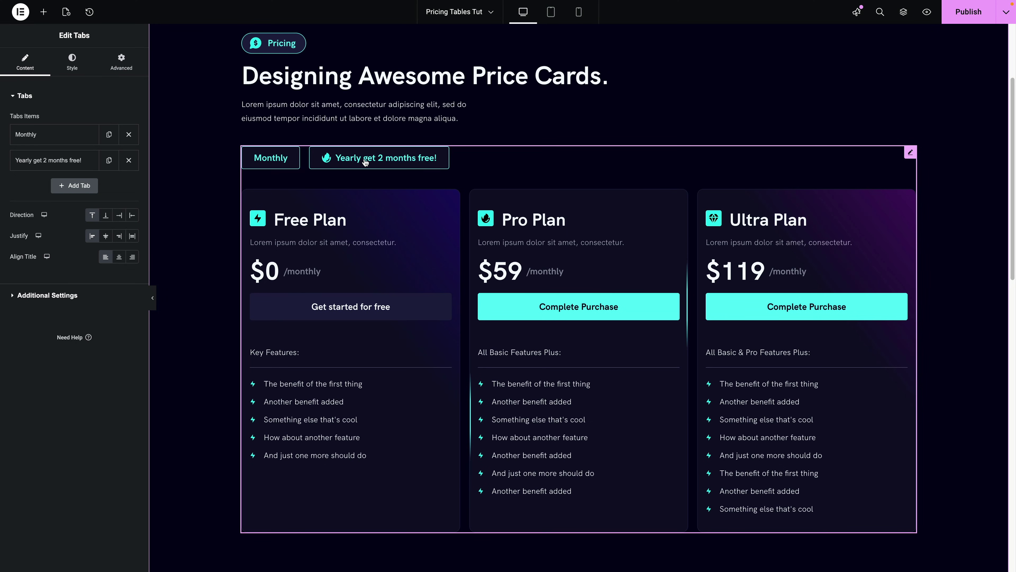
pyautogui.click(277, 167)
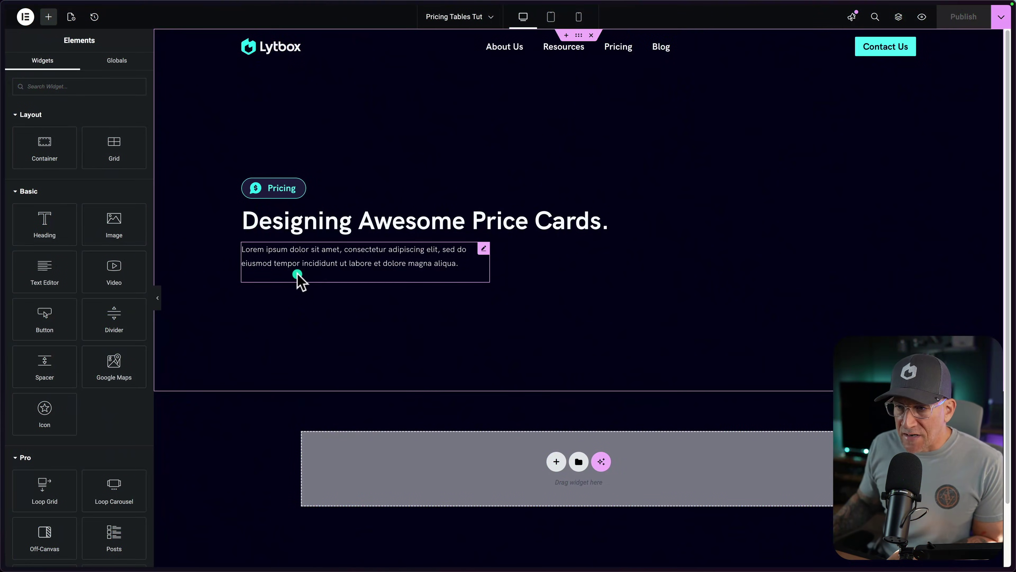
pyautogui.moveTo(3, 340)
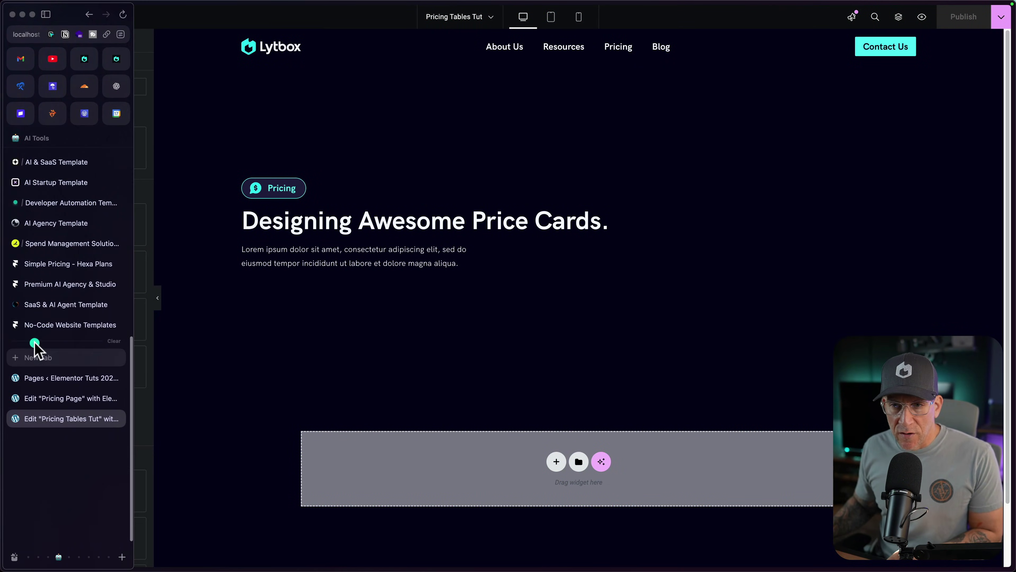
pyautogui.click(40, 331)
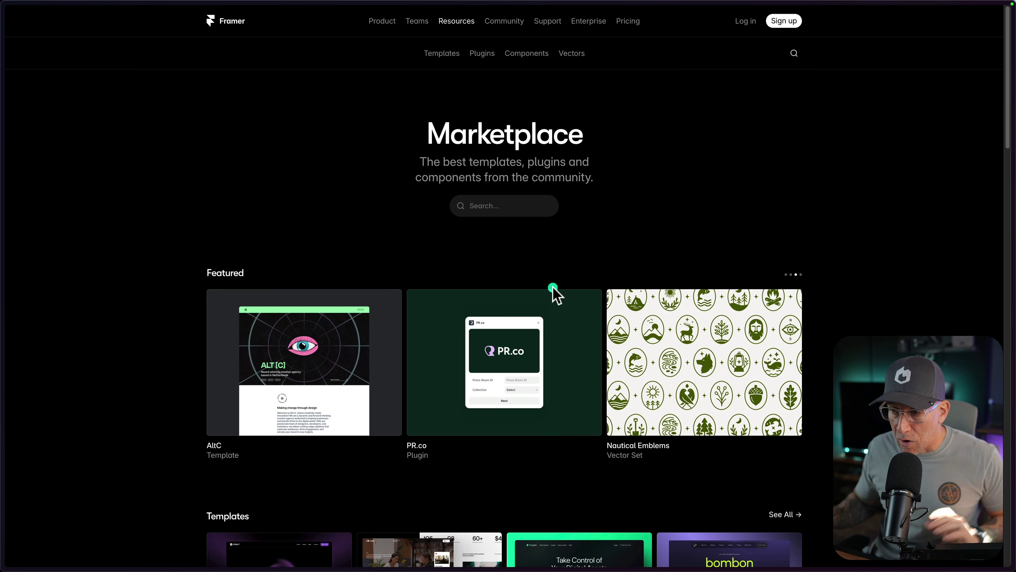
pyautogui.scroll(-5, 554, 294)
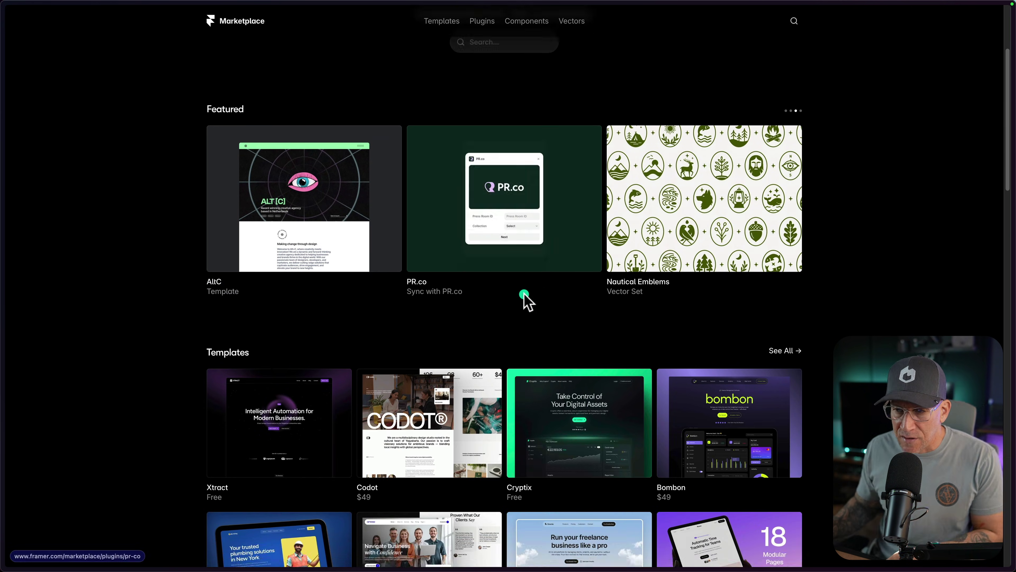
pyautogui.scroll(-1, 436, 313)
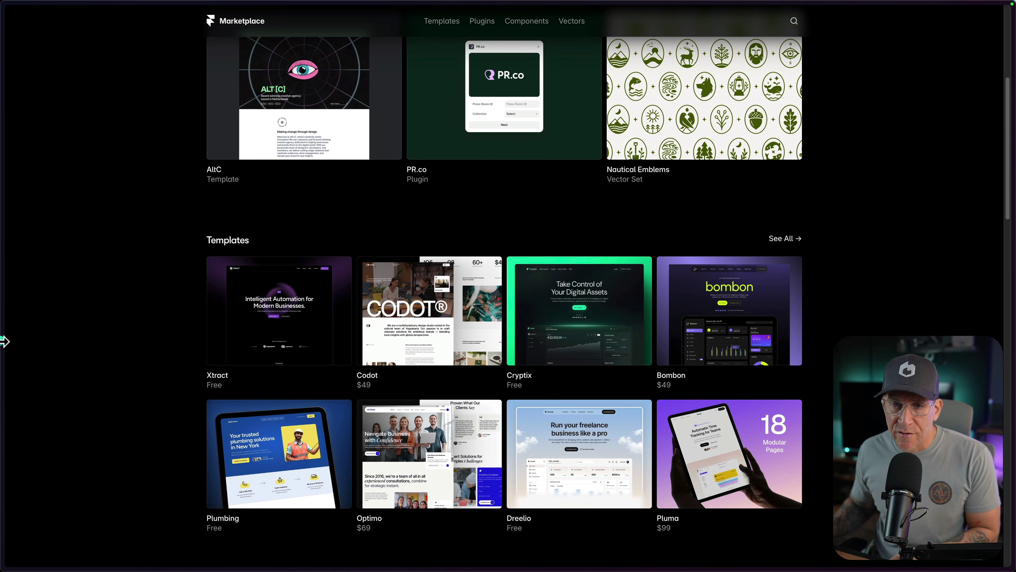
pyautogui.moveTo(4, 341)
pyautogui.click(46, 310)
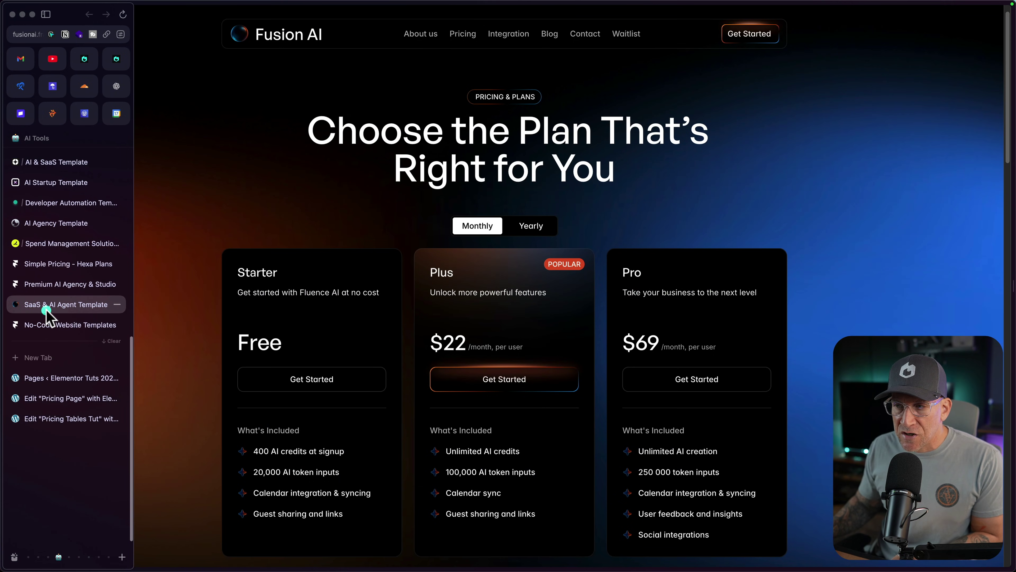
pyautogui.click(51, 287)
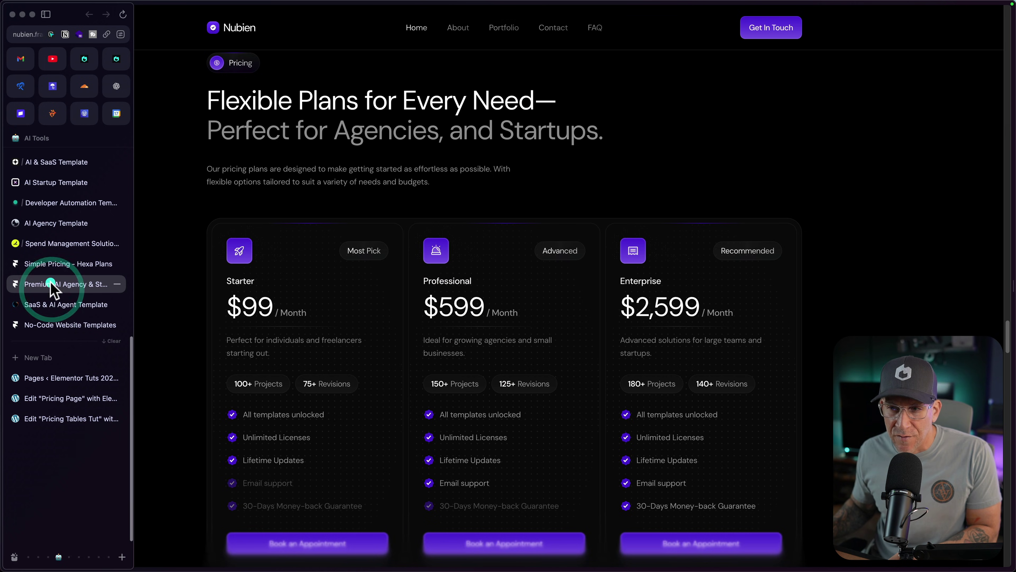
pyautogui.click(48, 265)
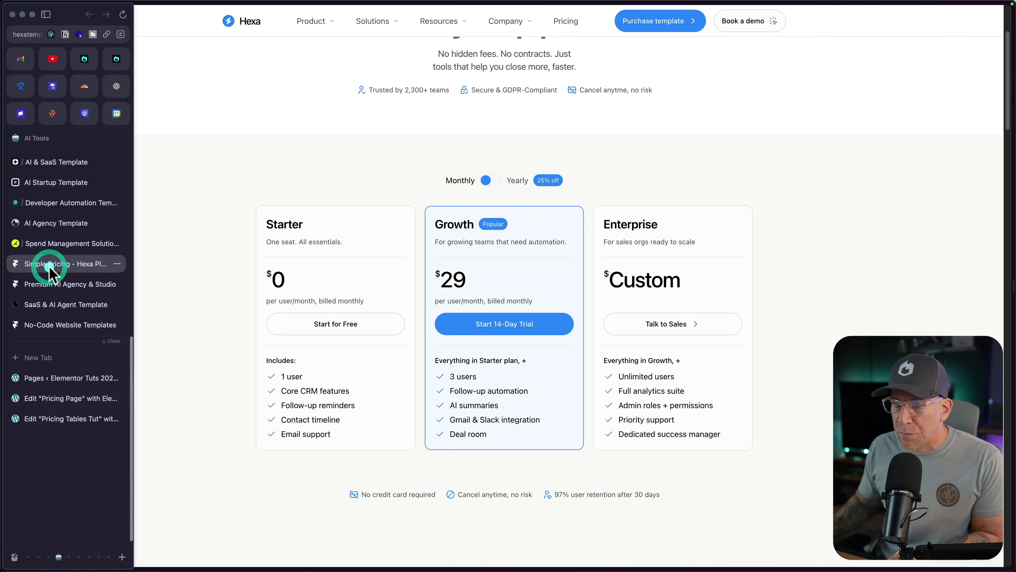
pyautogui.click(54, 249)
pyautogui.click(58, 226)
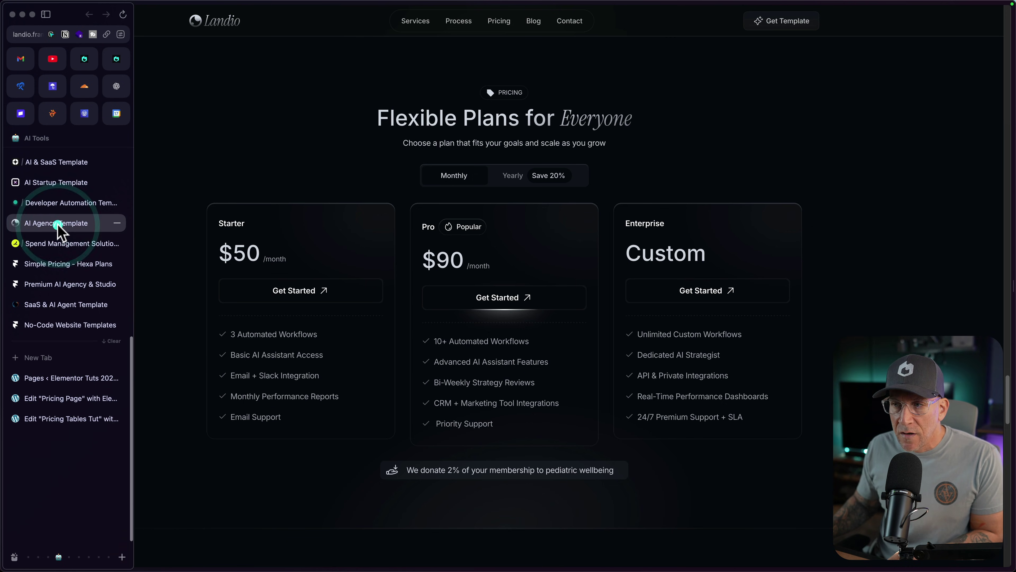
pyautogui.click(60, 204)
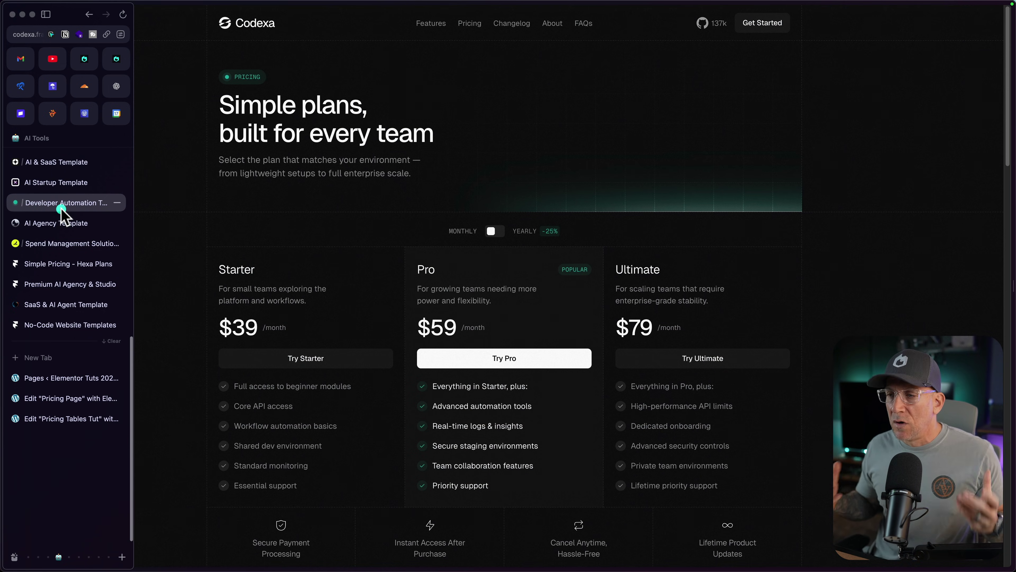
pyautogui.click(49, 417)
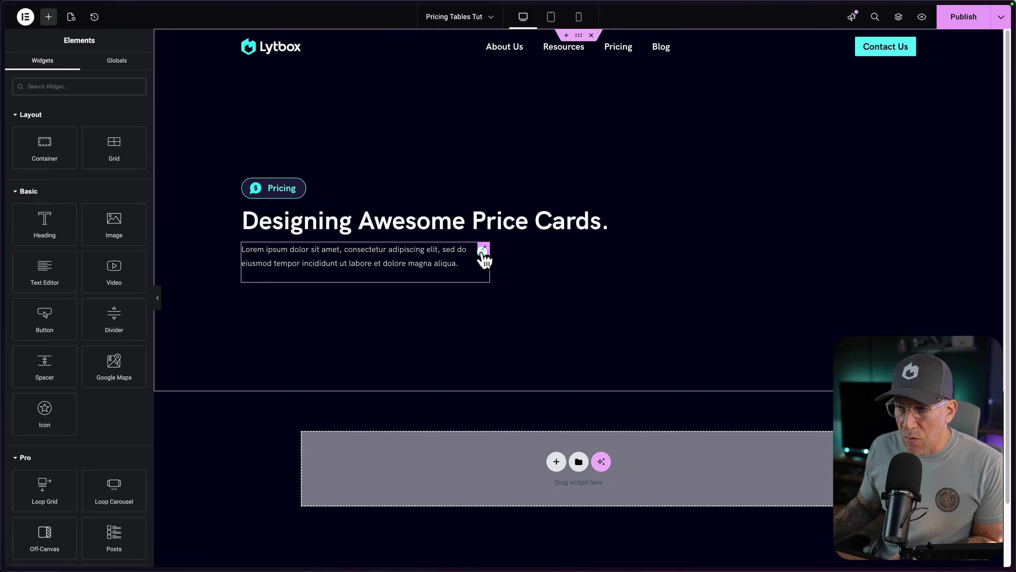
# Step: Add an empty container below the intro paragraph and rename it 'Grid Container' in the Structure outline
pyautogui.click(483, 250)
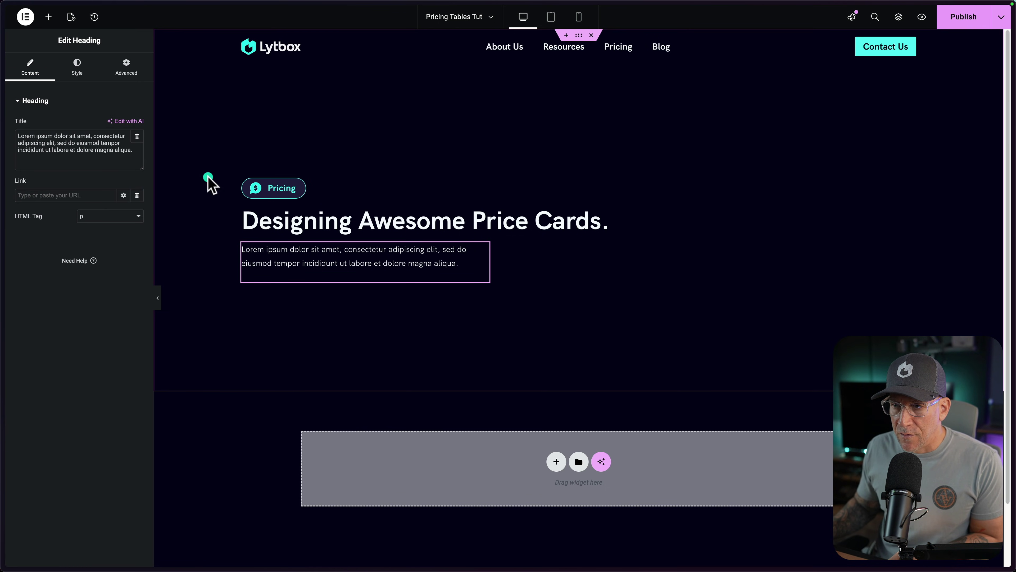
pyautogui.click(49, 17)
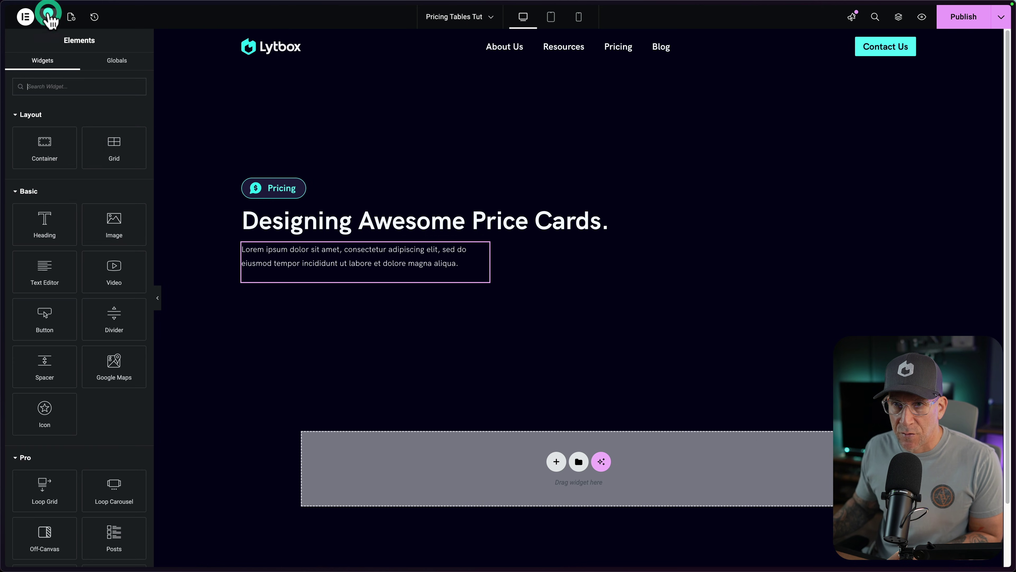
pyautogui.click(37, 136)
pyautogui.click(248, 298)
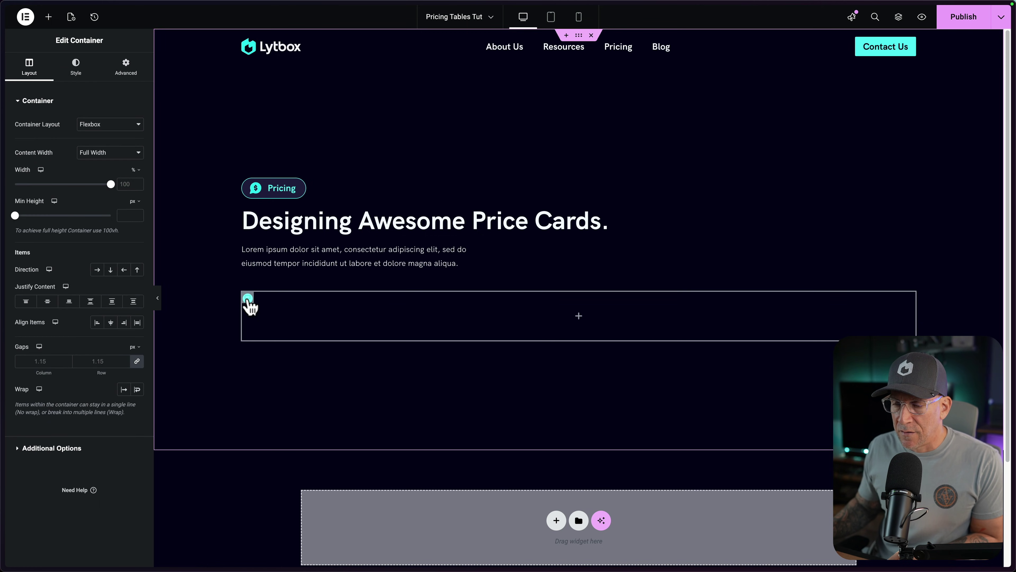
pyautogui.rightClick(248, 298)
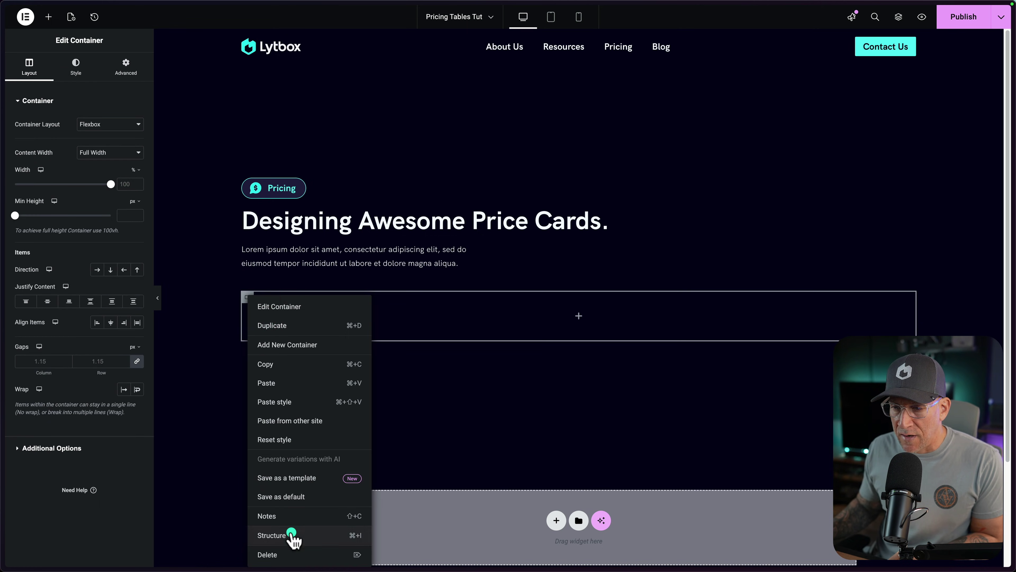
pyautogui.click(272, 535)
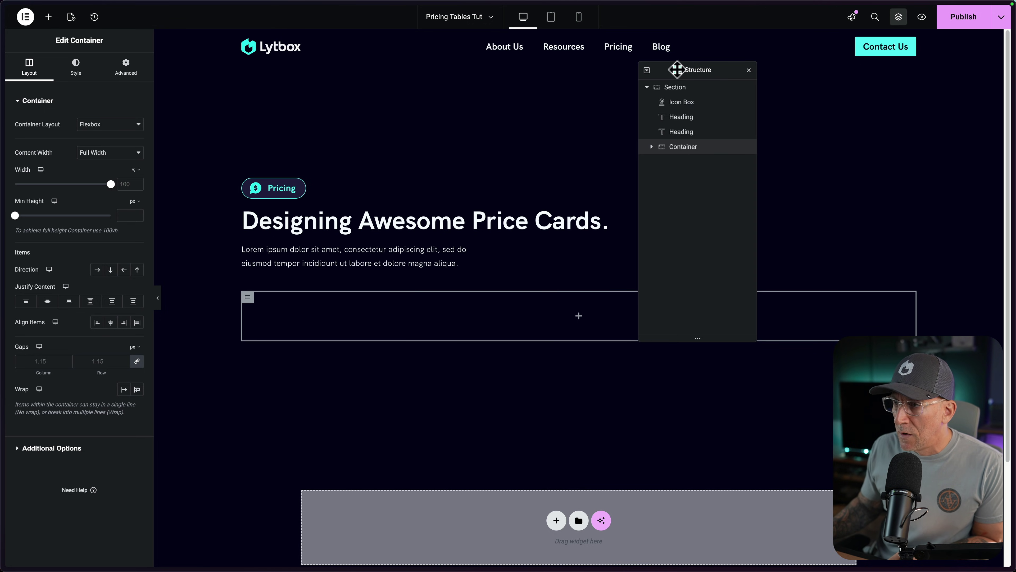
pyautogui.moveTo(677, 70); pyautogui.dragTo(671, 74)
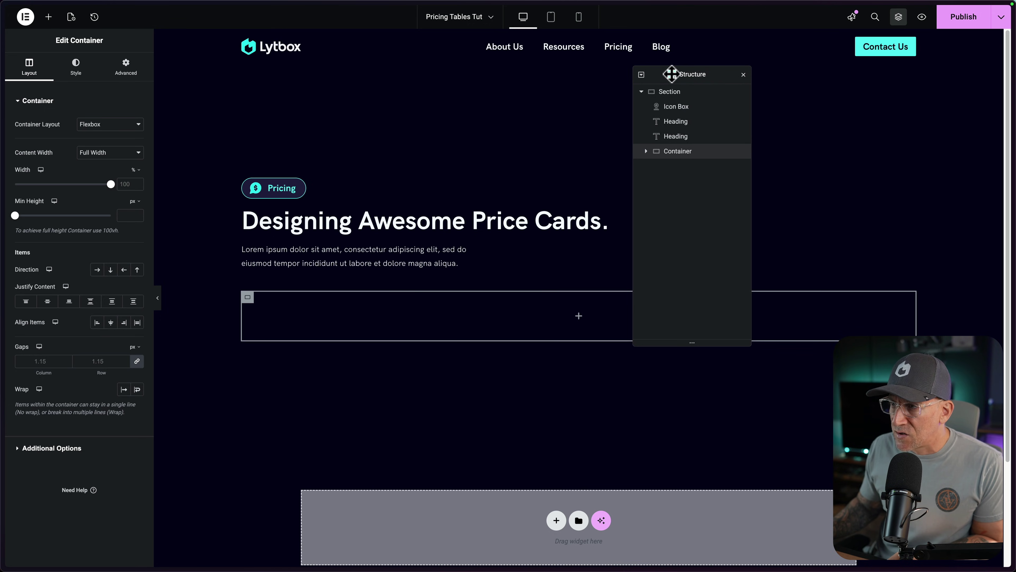
pyautogui.doubleClick(674, 154)
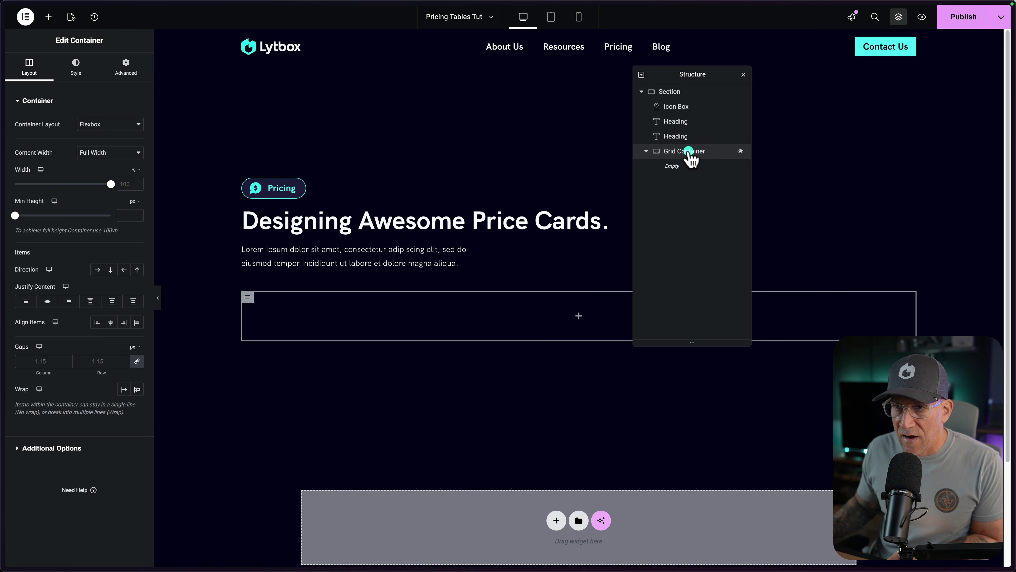
# Step: Add a nested container inside Grid Container and name it 'Card'
pyautogui.click(51, 17)
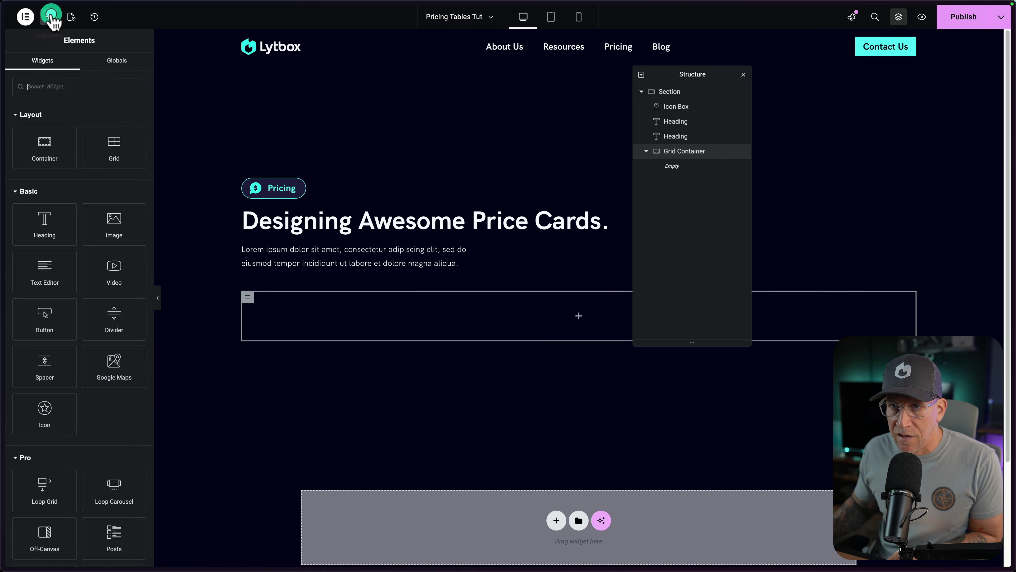
pyautogui.click(61, 147)
pyautogui.click(670, 171)
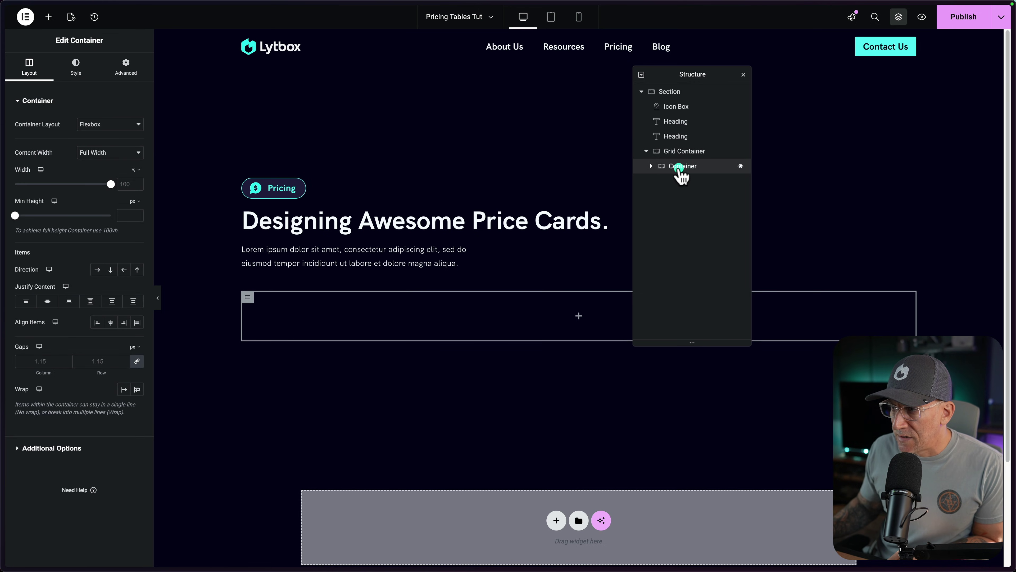
pyautogui.write('Card')
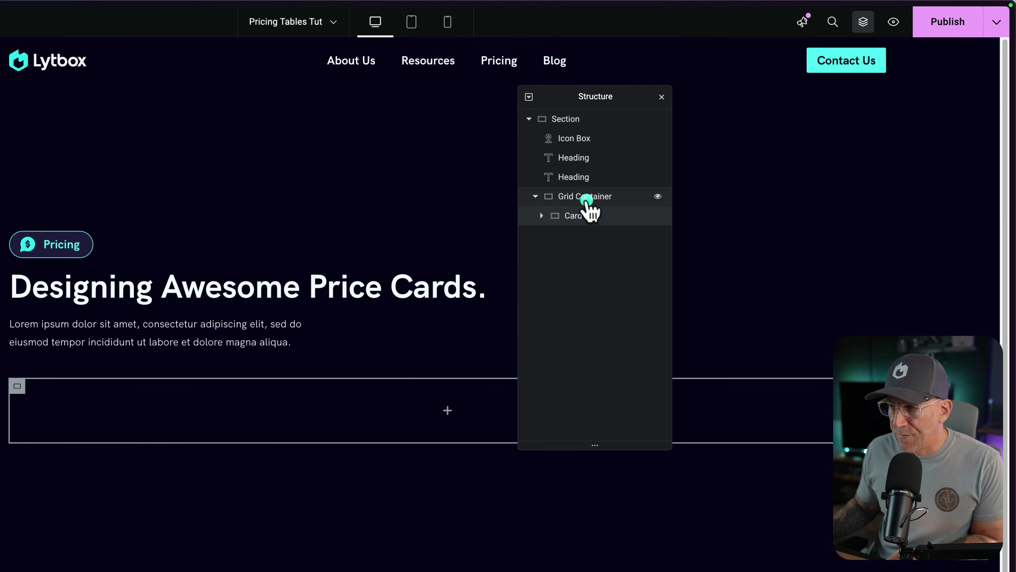
# Step: Switch Grid Container to a Grid layout of 3 columns and 1 row
pyautogui.click(587, 199)
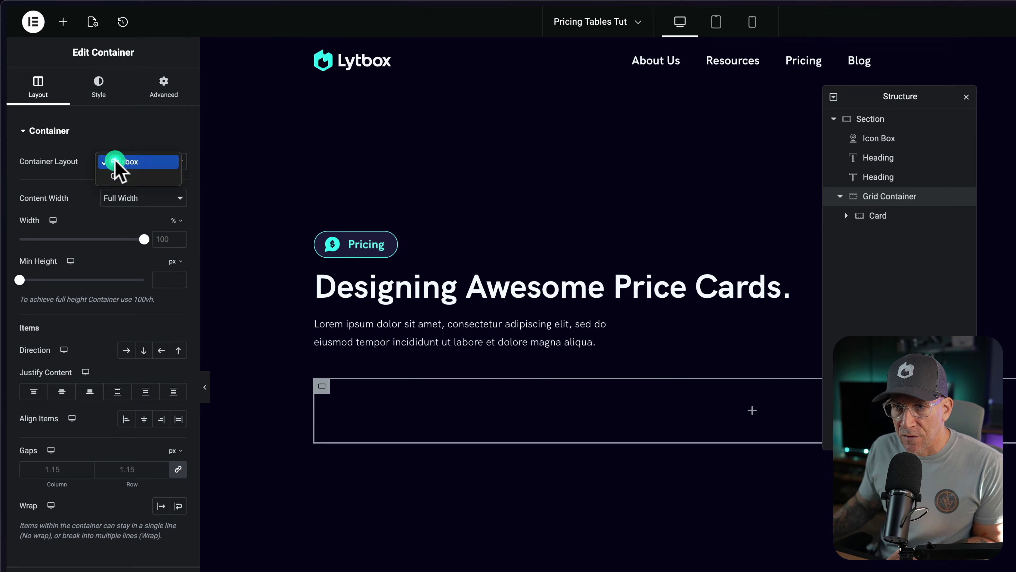
pyautogui.click(117, 176)
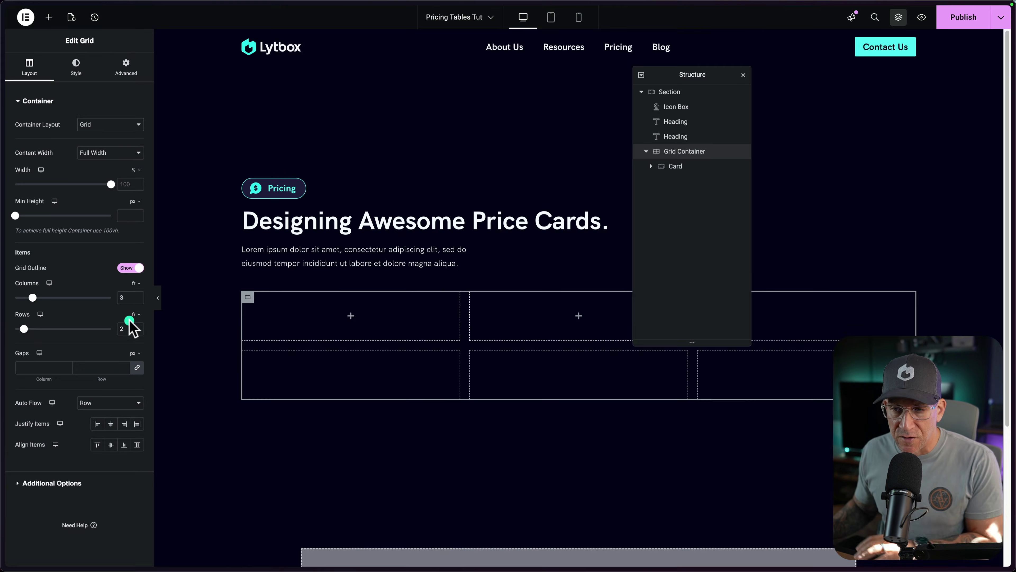
pyautogui.click(178, 430)
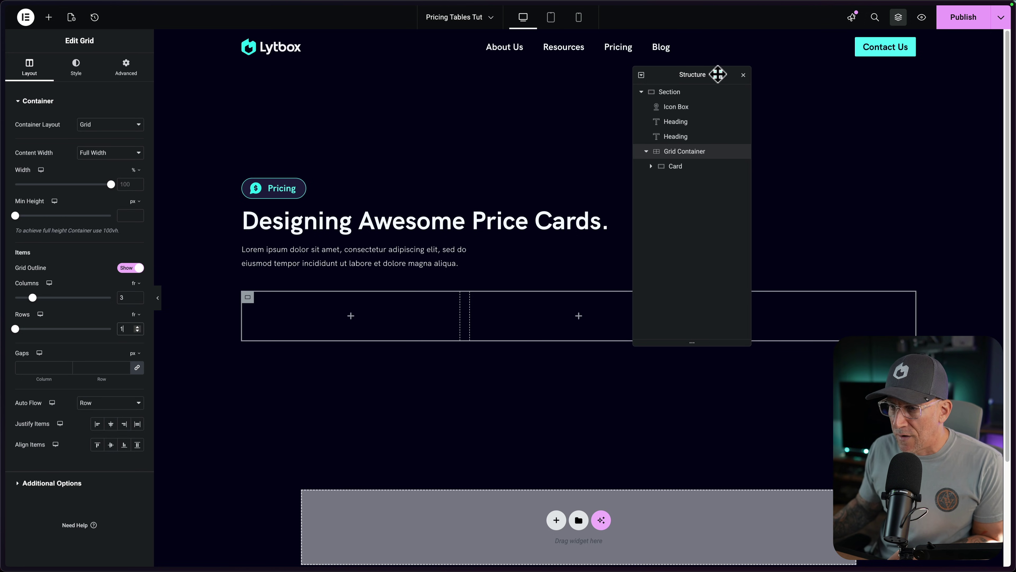
pyautogui.click(687, 165)
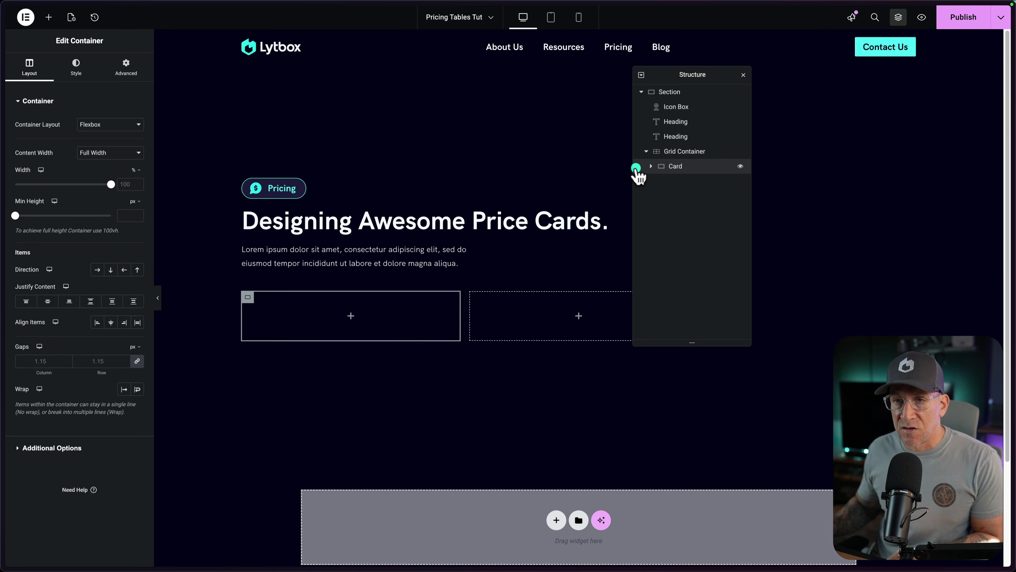
# Step: Give the card a Classic background in the Background Secondary global colour
pyautogui.click(78, 76)
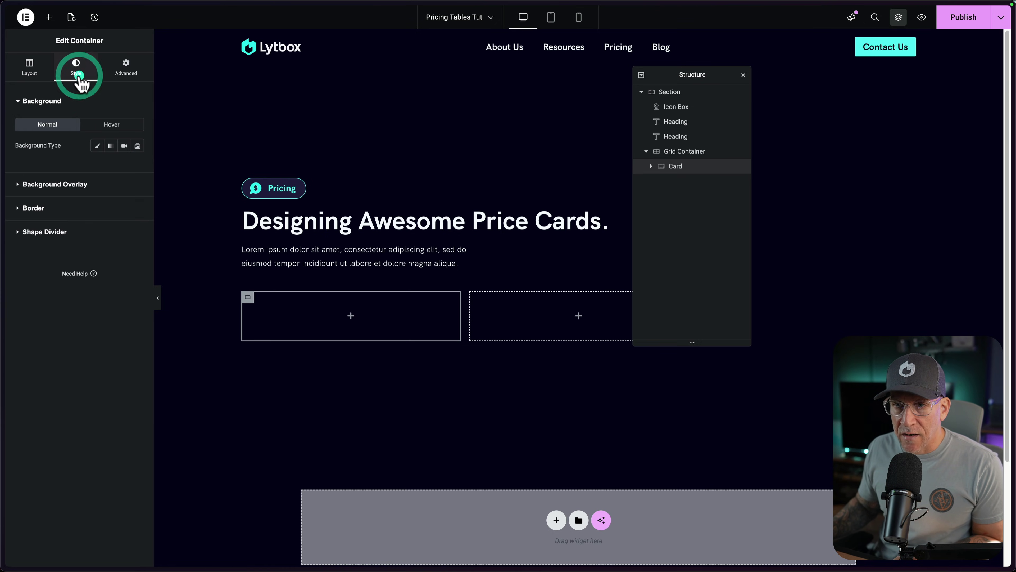
pyautogui.click(98, 146)
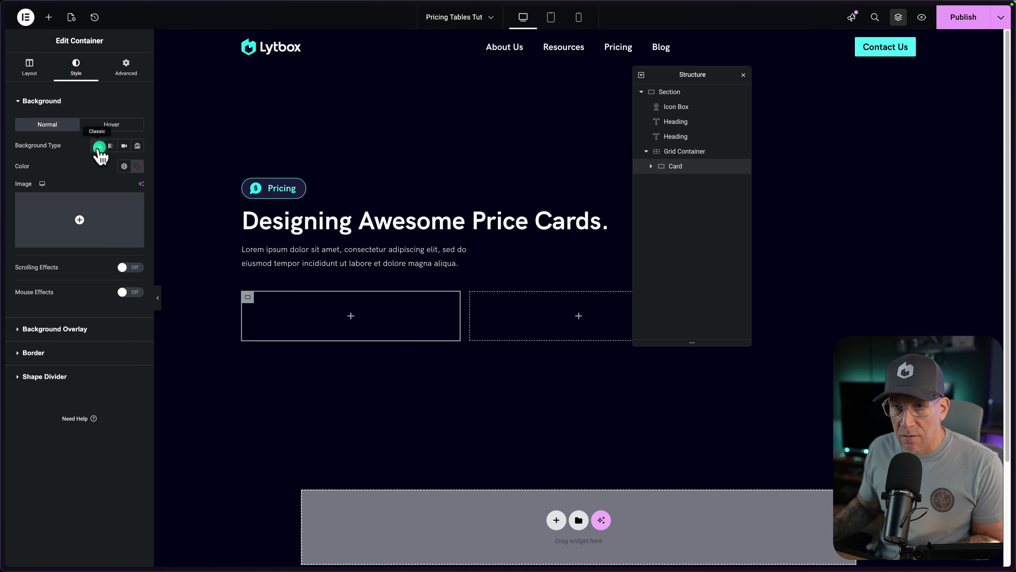
pyautogui.click(121, 171)
pyautogui.click(85, 296)
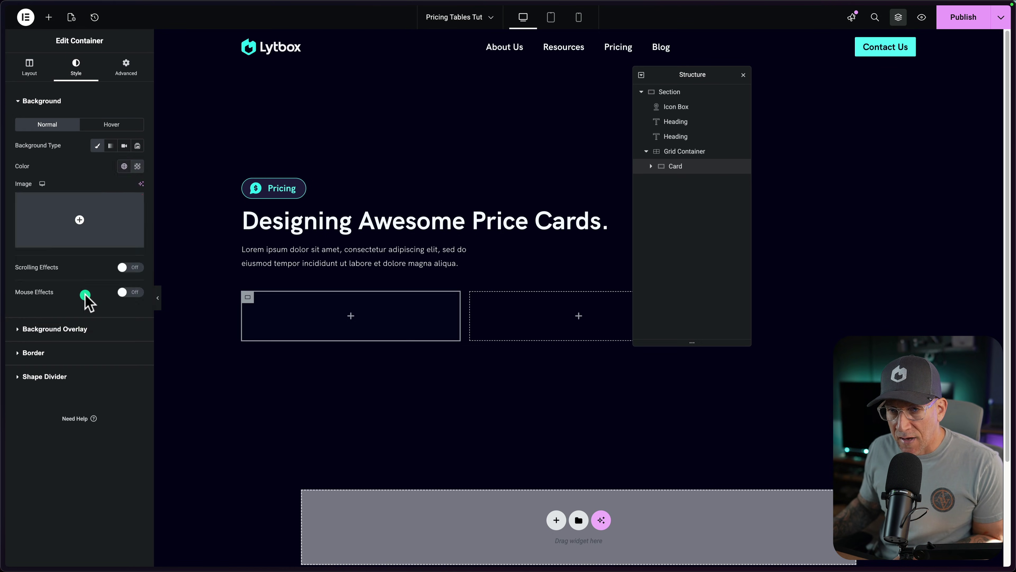
pyautogui.click(96, 175)
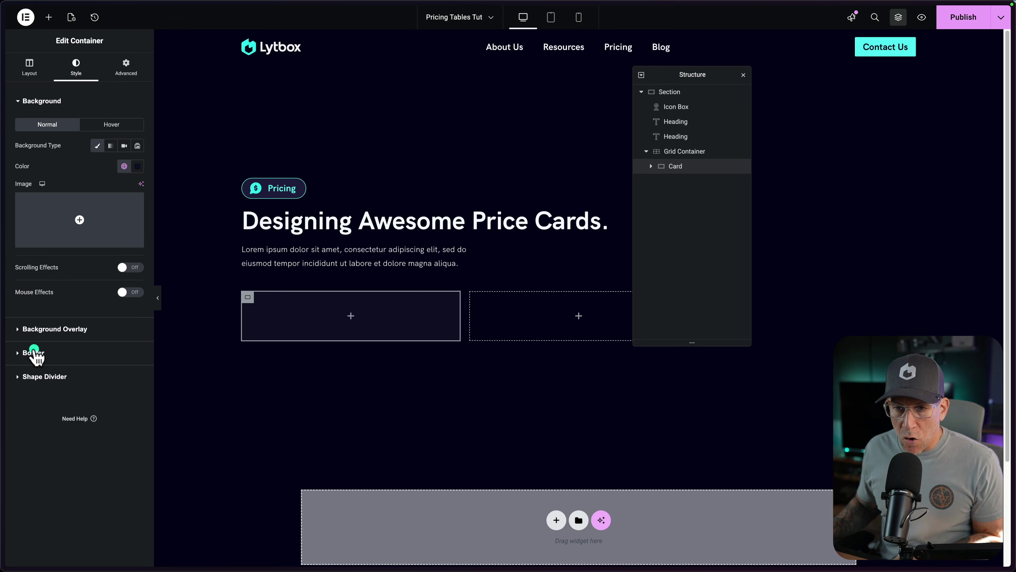
# Step: Round the card's corners to 12 and add a 1px solid border in Border Color
pyautogui.click(32, 348)
pyautogui.click(26, 219)
pyautogui.write('12')
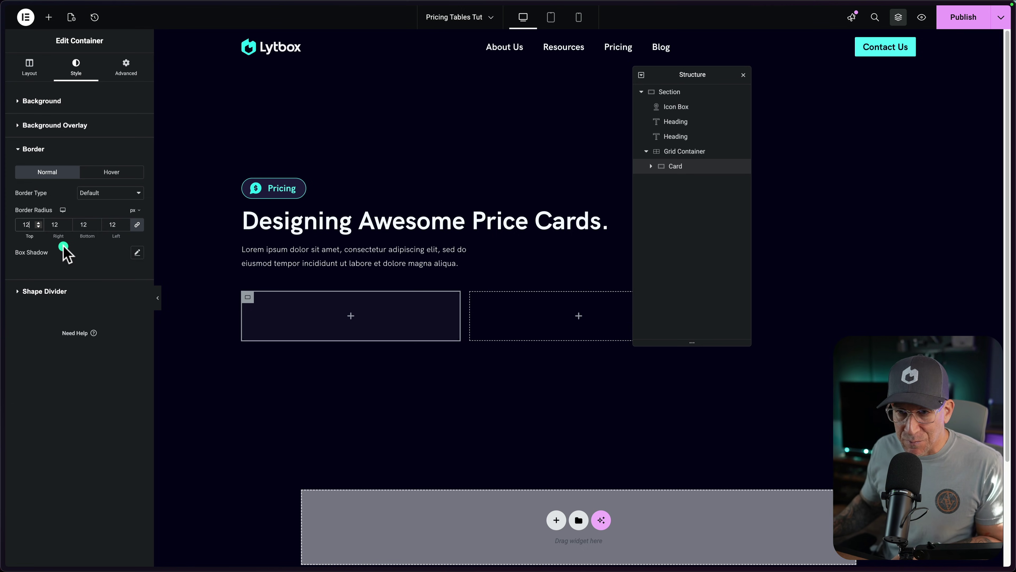
pyautogui.click(83, 193)
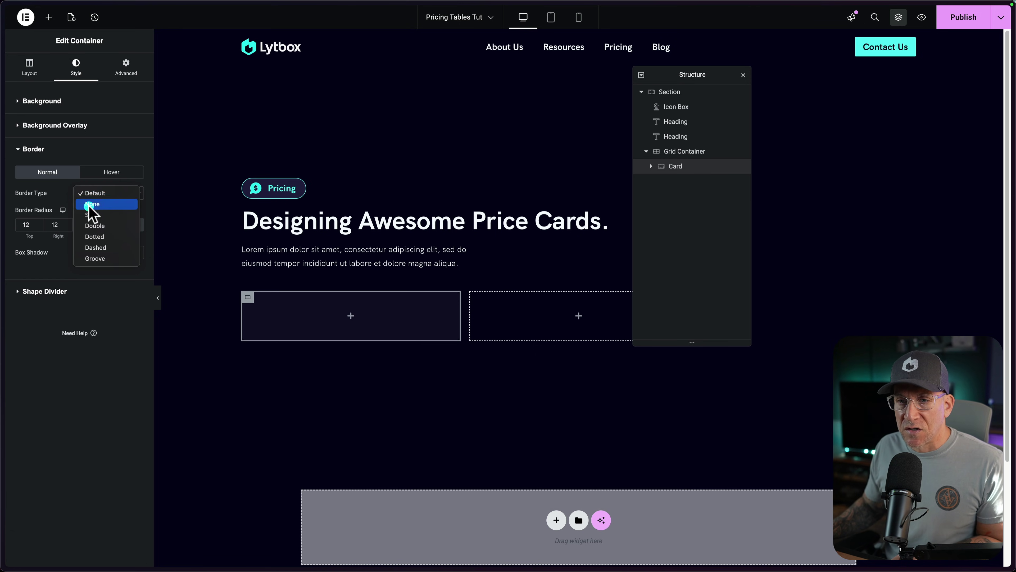
pyautogui.click(91, 215)
pyautogui.click(124, 223)
pyautogui.click(124, 252)
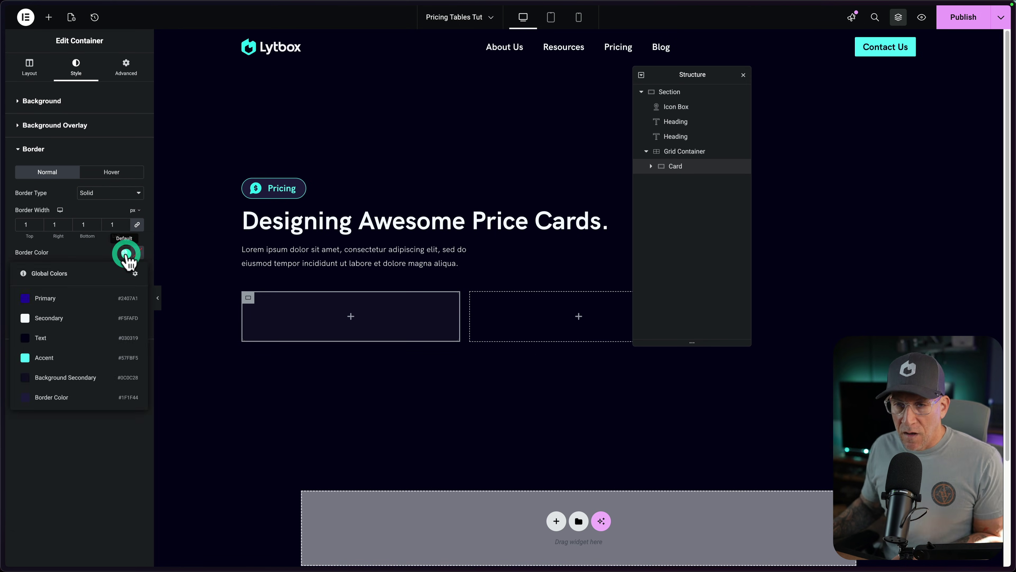
pyautogui.click(56, 396)
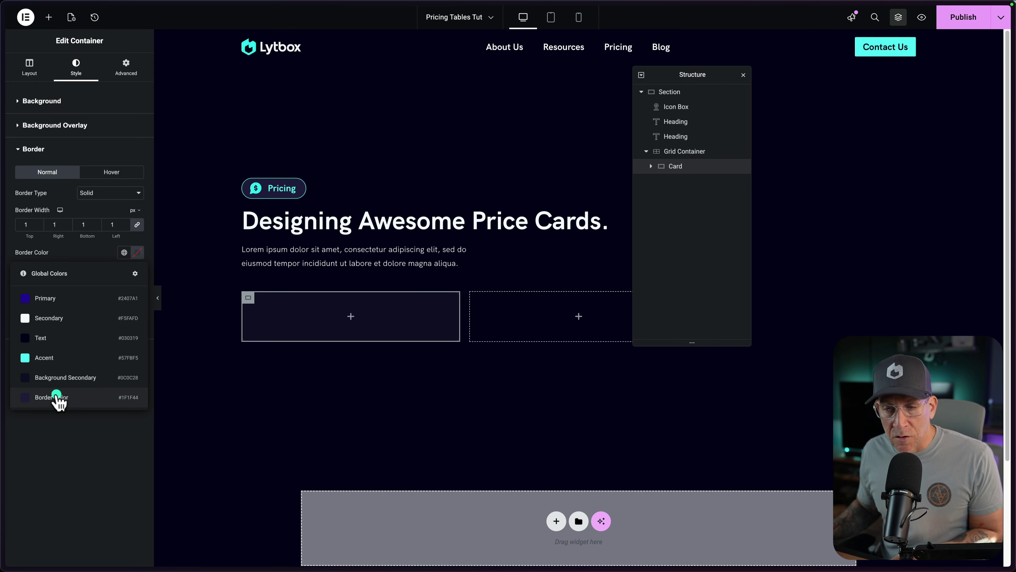
pyautogui.click(352, 313)
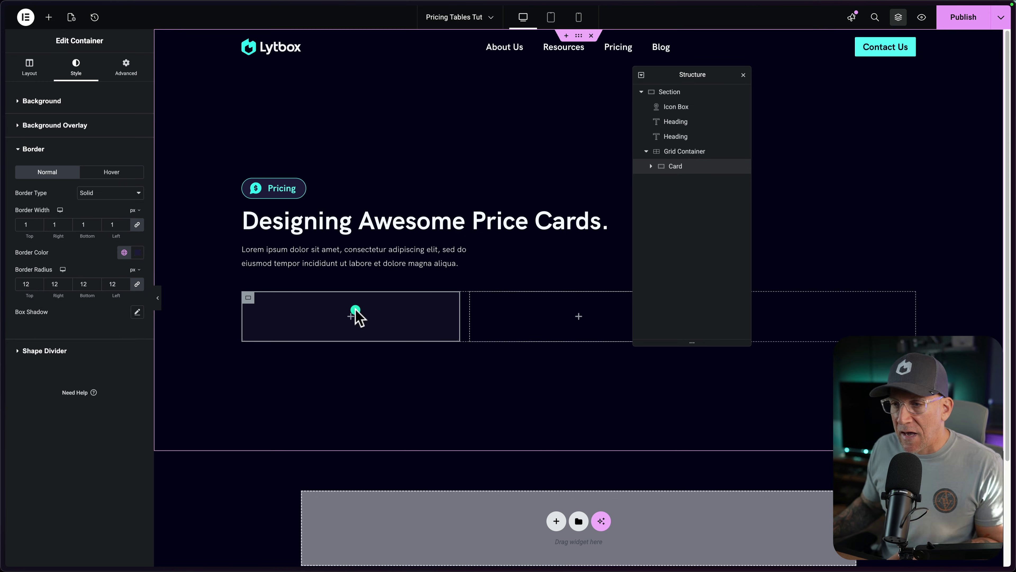
# Step: Set the card's padding to 32 top and bottom, 16 left and right
pyautogui.click(126, 63)
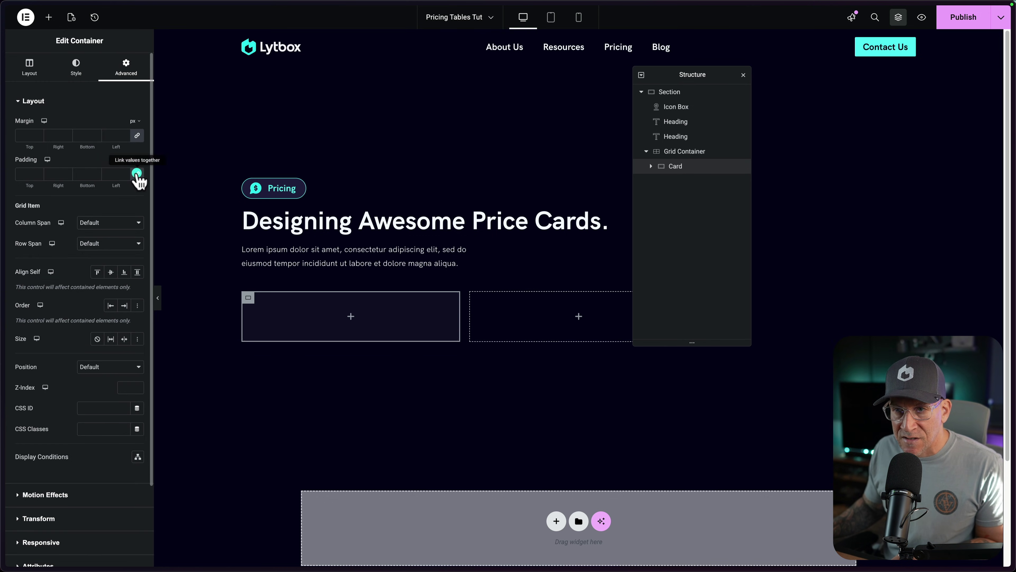
pyautogui.click(112, 173)
pyautogui.write('16')
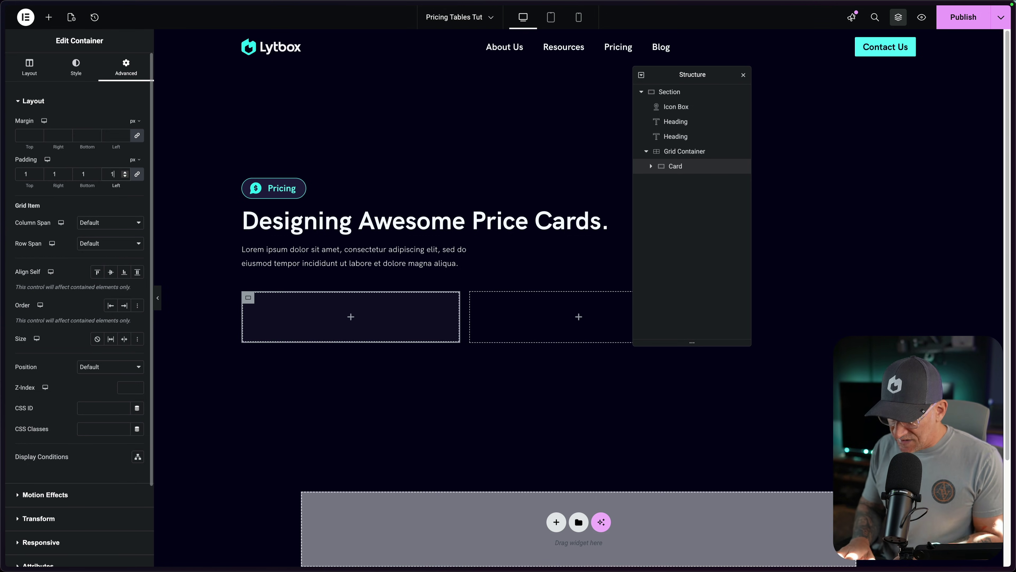
pyautogui.click(137, 174)
pyautogui.doubleClick(16, 173)
pyautogui.write('32')
pyautogui.press('Tab')
pyautogui.press('Tab')
pyautogui.write('32')
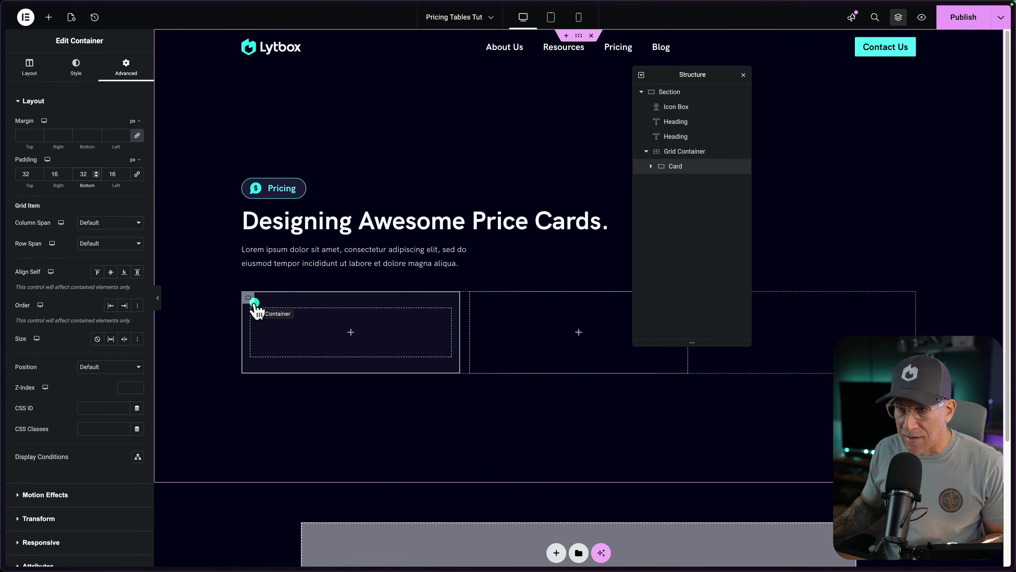
# Step: Add a Heading to the card and duplicate it into three stacked headings
pyautogui.click(351, 331)
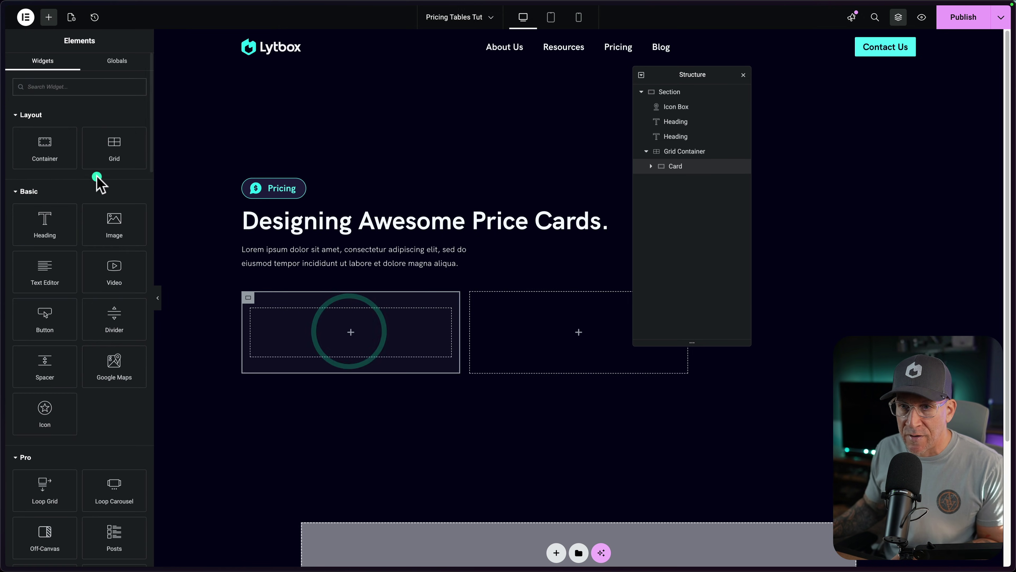
pyautogui.click(35, 226)
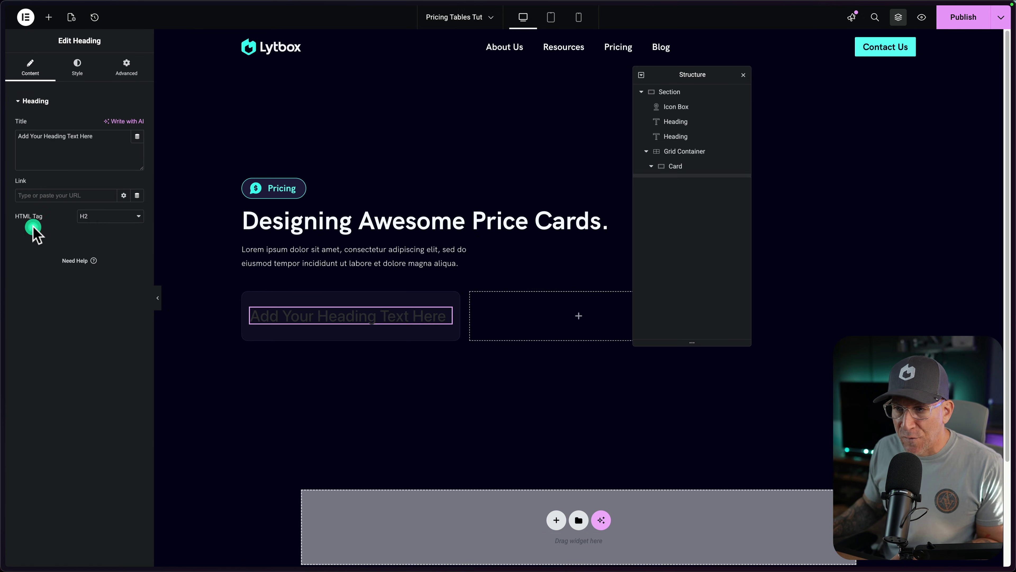
pyautogui.rightClick(448, 315)
pyautogui.click(458, 345)
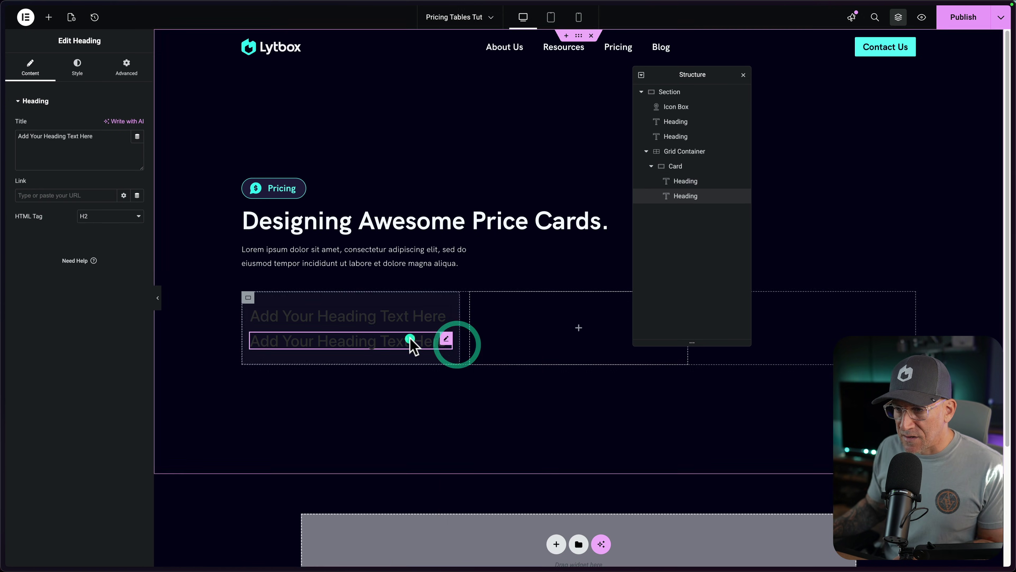
pyautogui.rightClick(448, 341)
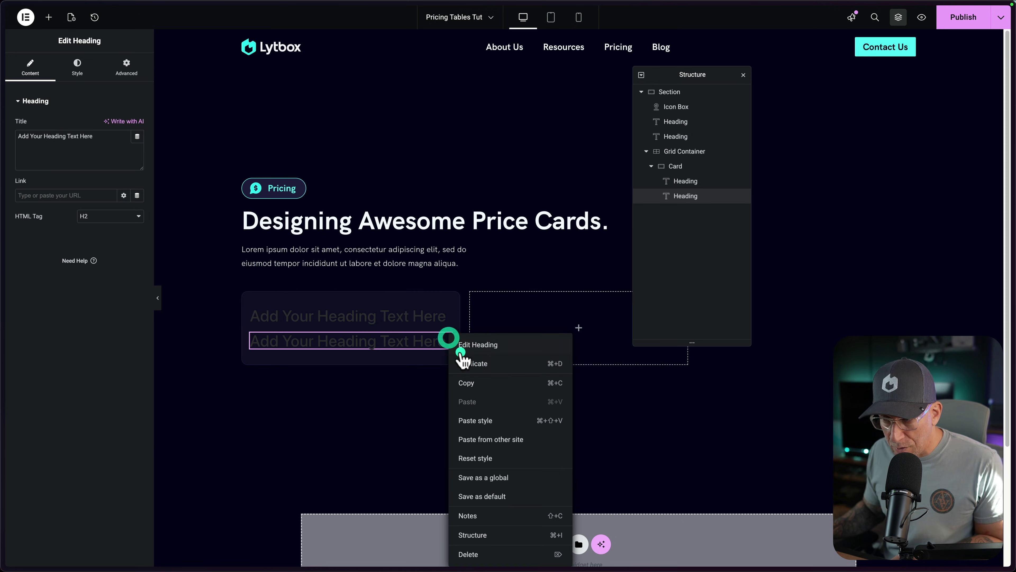
pyautogui.click(470, 364)
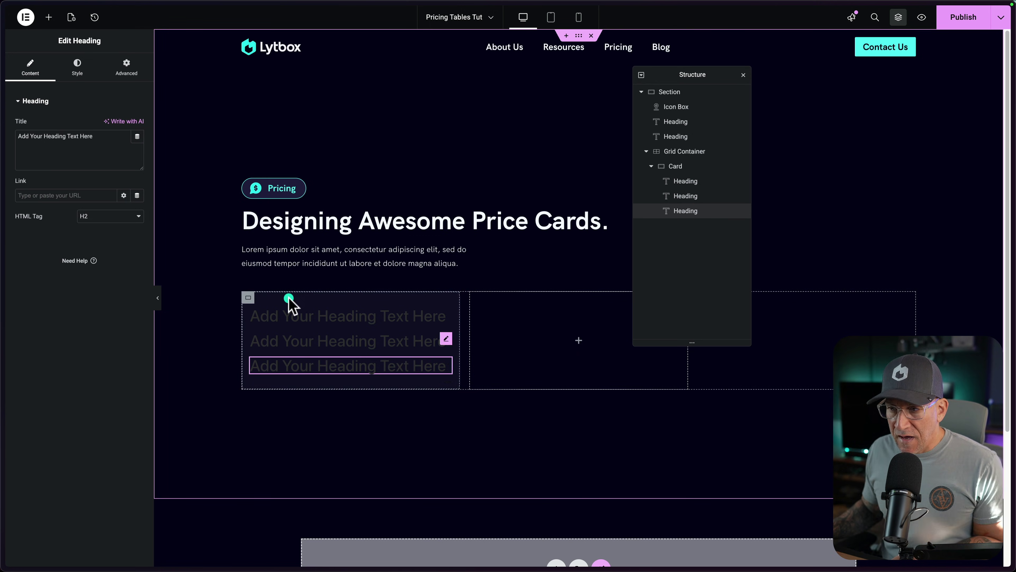
# Step: Place a Button, a fourth heading and an Icon List below them, then switch to Figma
pyautogui.click(51, 18)
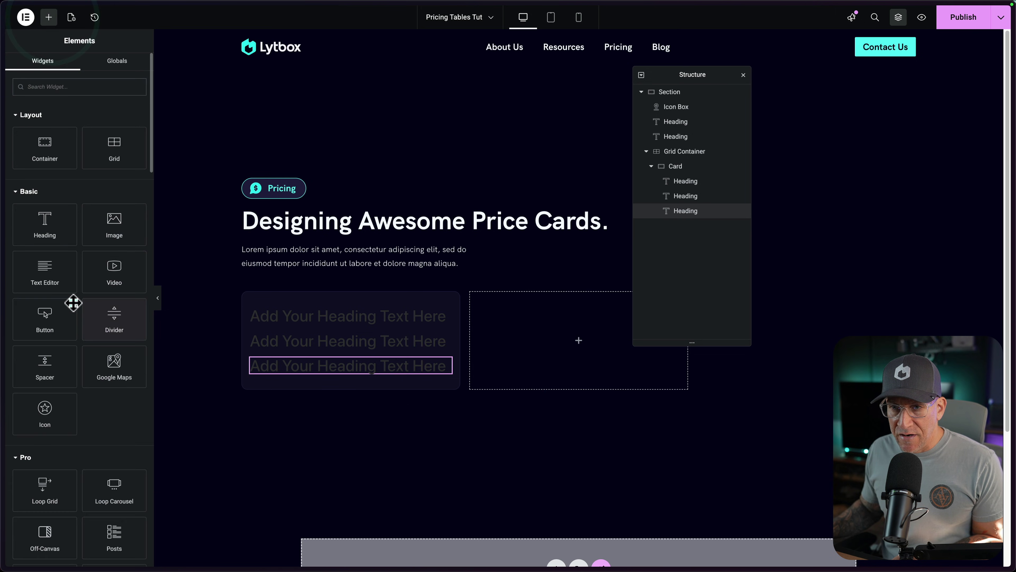
pyautogui.moveTo(71, 303); pyautogui.dragTo(377, 438)
pyautogui.rightClick(444, 365)
pyautogui.click(453, 364)
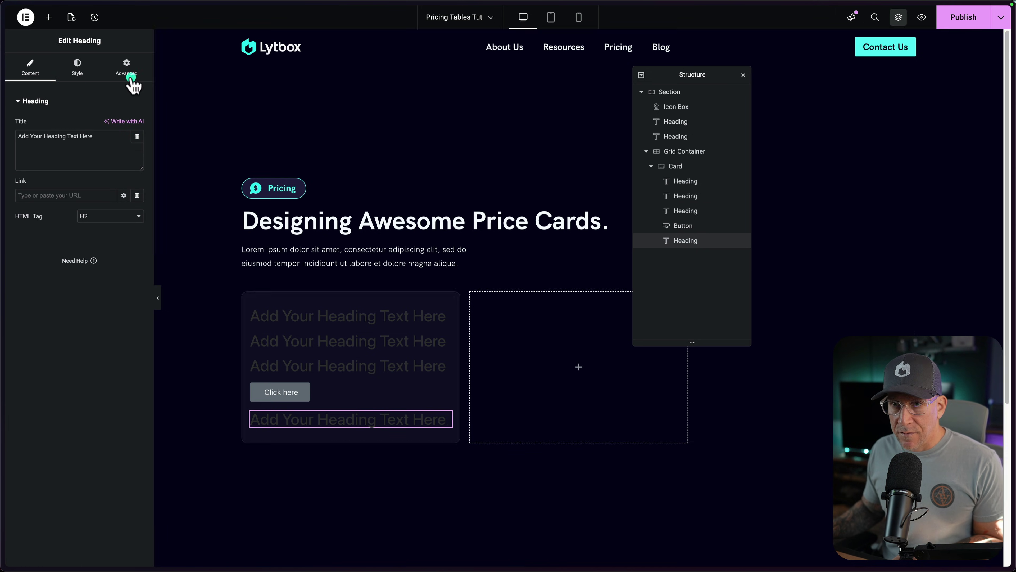
pyautogui.click(48, 17)
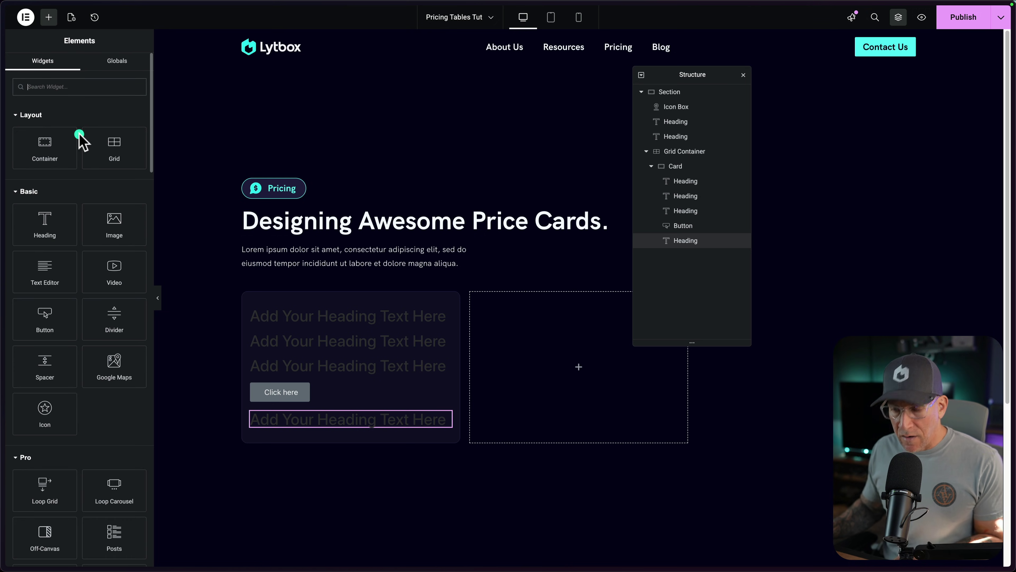
pyautogui.write('icon')
pyautogui.moveTo(72, 164); pyautogui.dragTo(374, 462)
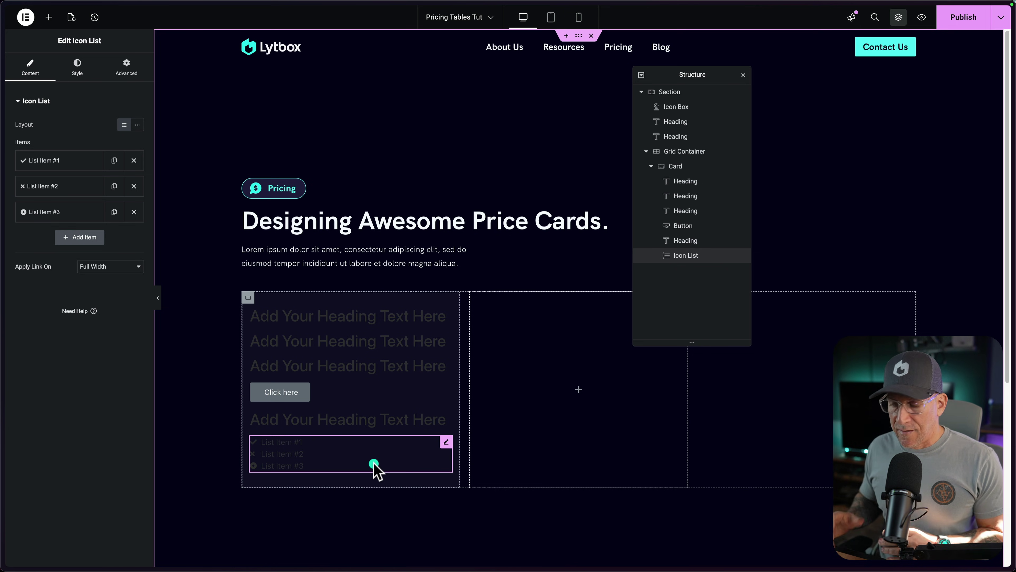
pyautogui.hotkey('ctrl', 'Right')
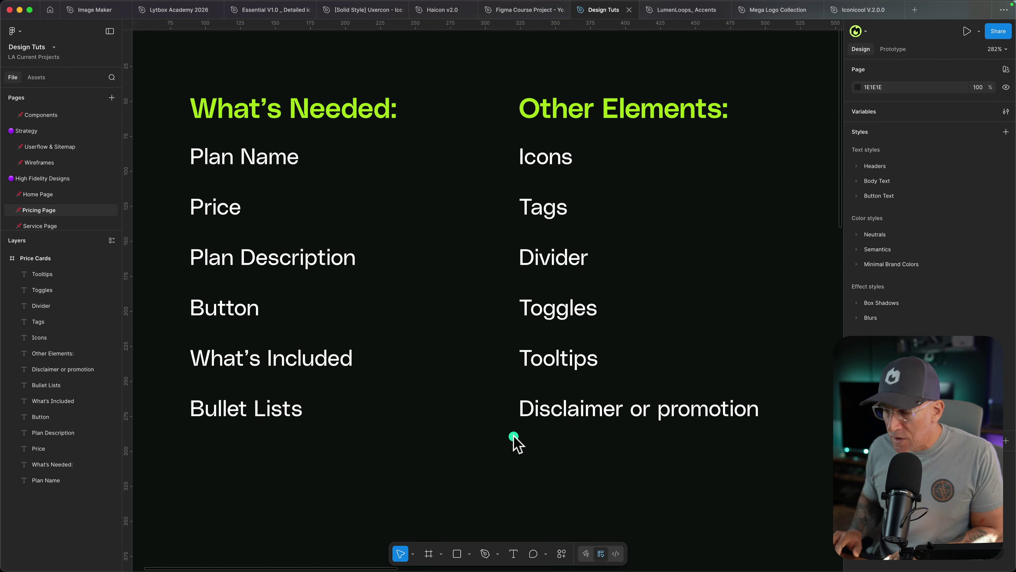
# Step: Change the first card heading's title to 'Basic Plan'
pyautogui.hotkey('ctrl', 'Left')
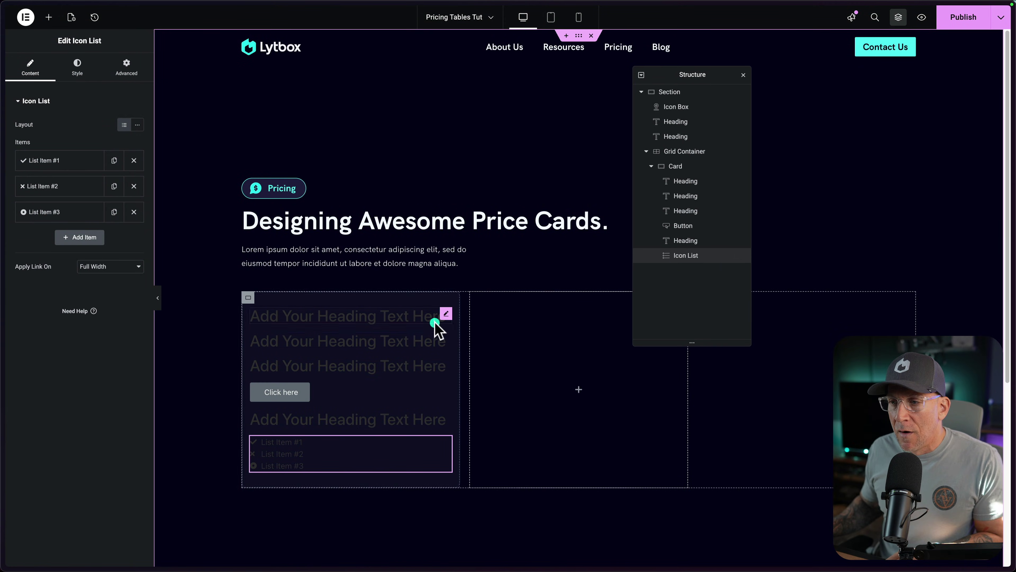
pyautogui.click(443, 315)
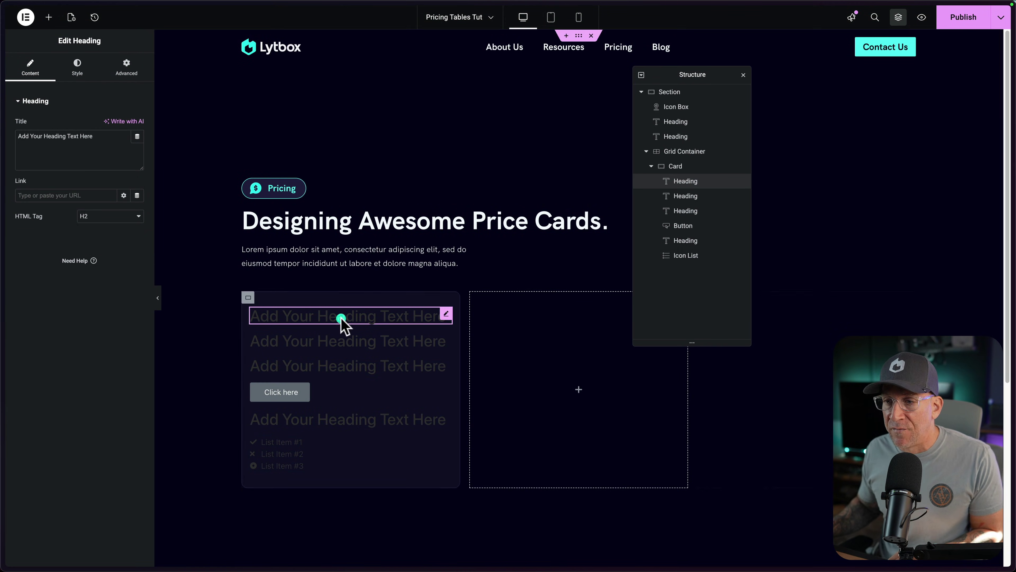
pyautogui.click(446, 316)
pyautogui.tripleClick(34, 135)
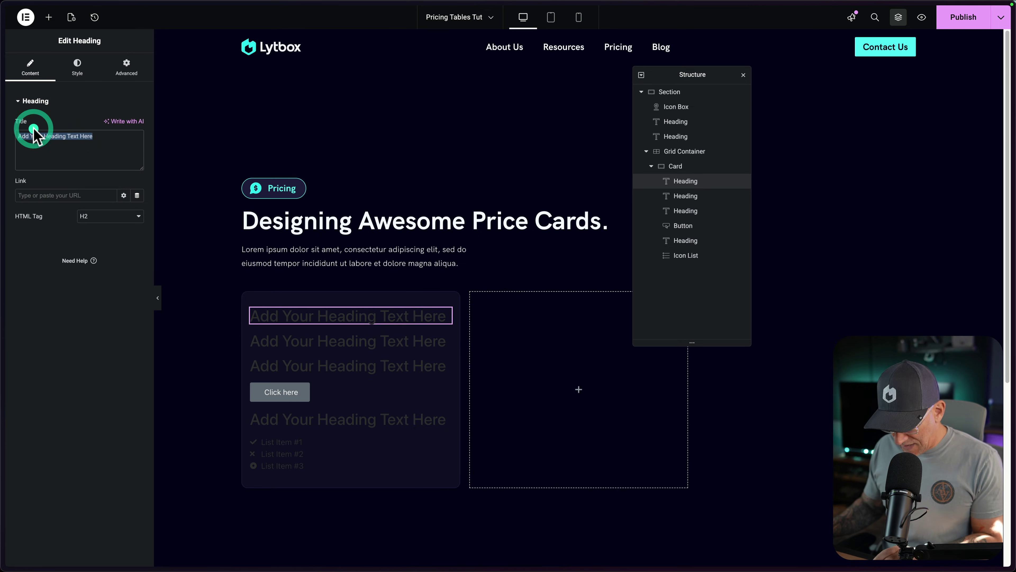
pyautogui.write('Basic Plan')
# Step: Left-align Basic Plan with header-xxl font, Secondary white colour and an H3 tag
pyautogui.click(77, 67)
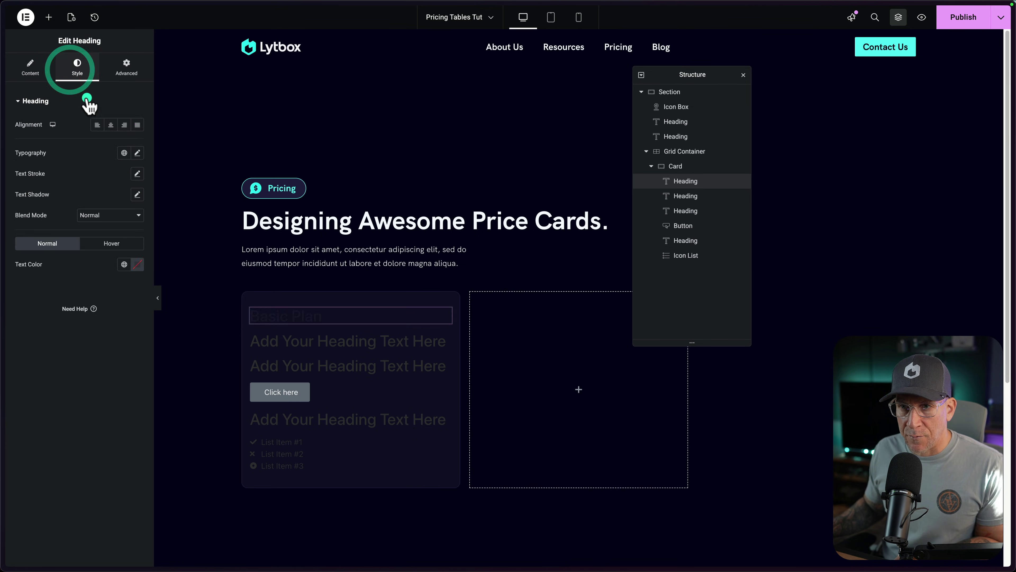
pyautogui.click(97, 124)
pyautogui.click(124, 153)
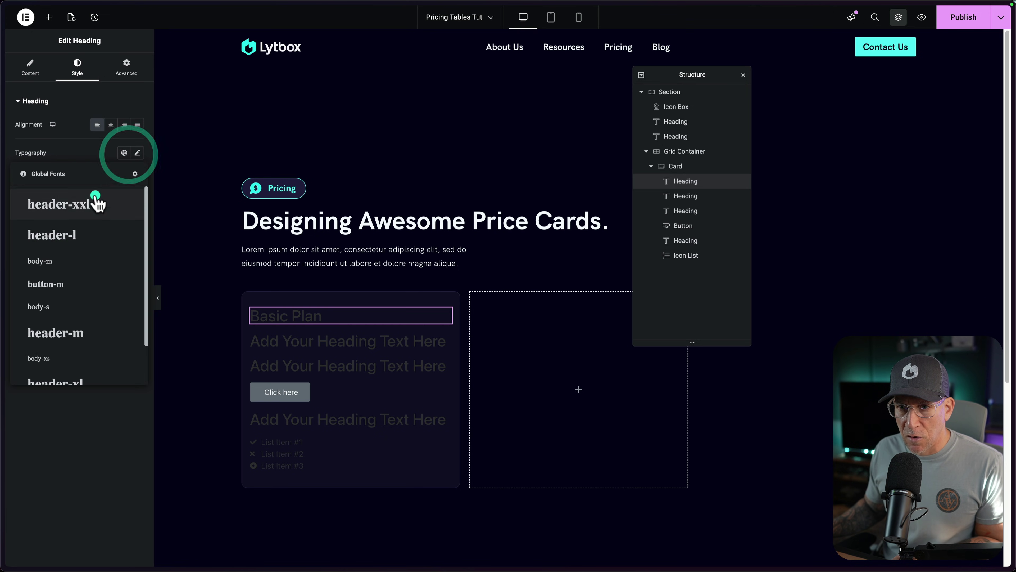
pyautogui.click(91, 207)
pyautogui.click(68, 336)
pyautogui.click(125, 262)
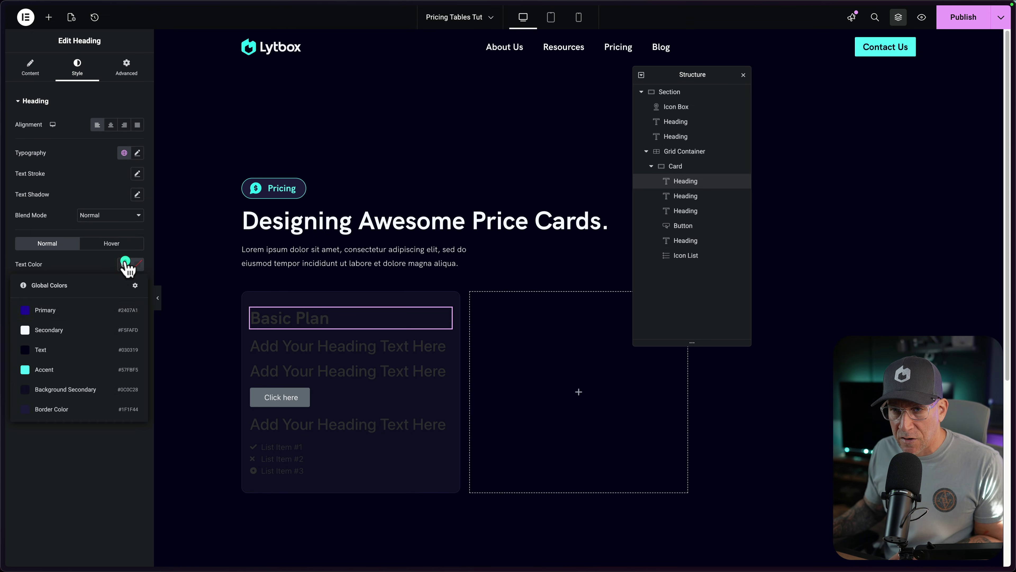
pyautogui.click(82, 334)
pyautogui.click(31, 66)
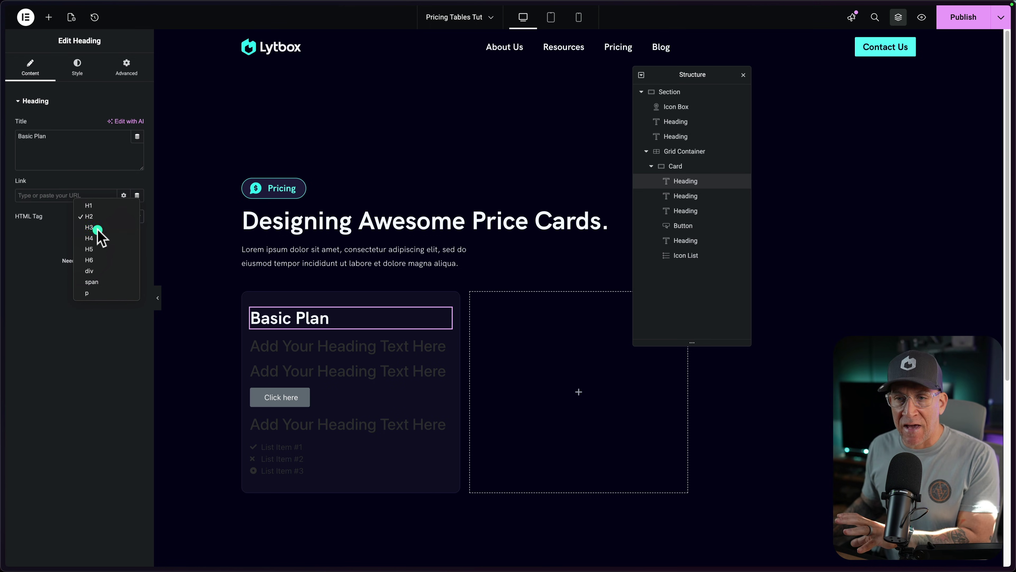
pyautogui.click(98, 229)
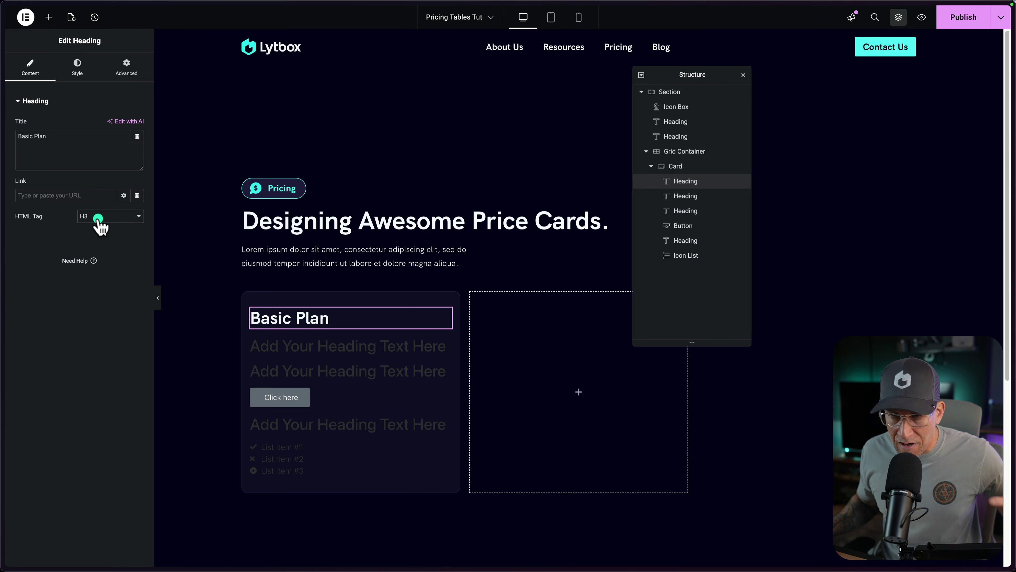
# Step: Replace the second heading with 'Lorem ipsum dolor sit amet, consectetur.' as a p tag
pyautogui.click(343, 344)
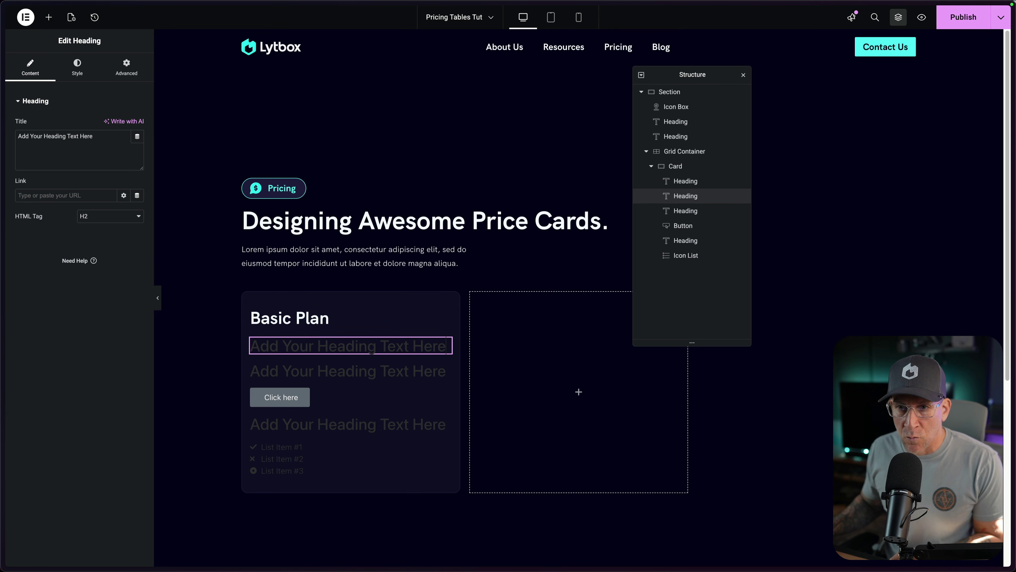
pyautogui.moveTo(102, 135); pyautogui.dragTo(22, 135)
pyautogui.write('Lorem ipsum dolor sit amet, consectetur.')
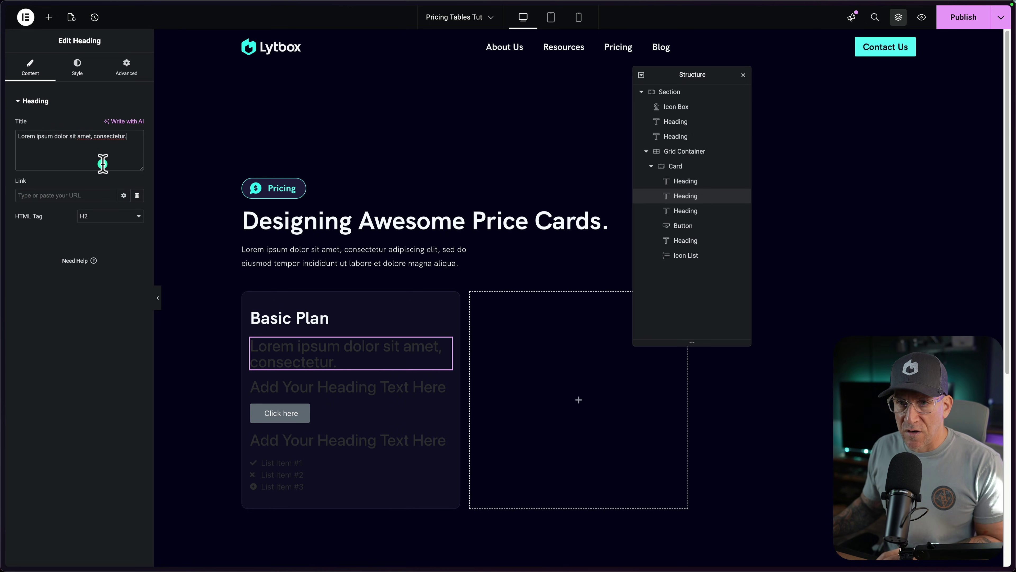
pyautogui.click(98, 216)
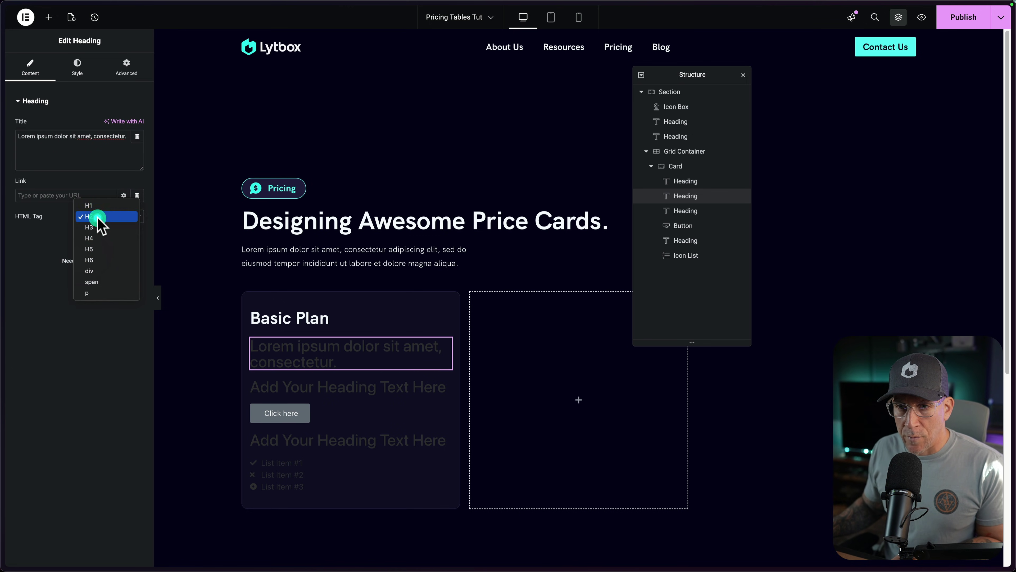
pyautogui.click(103, 294)
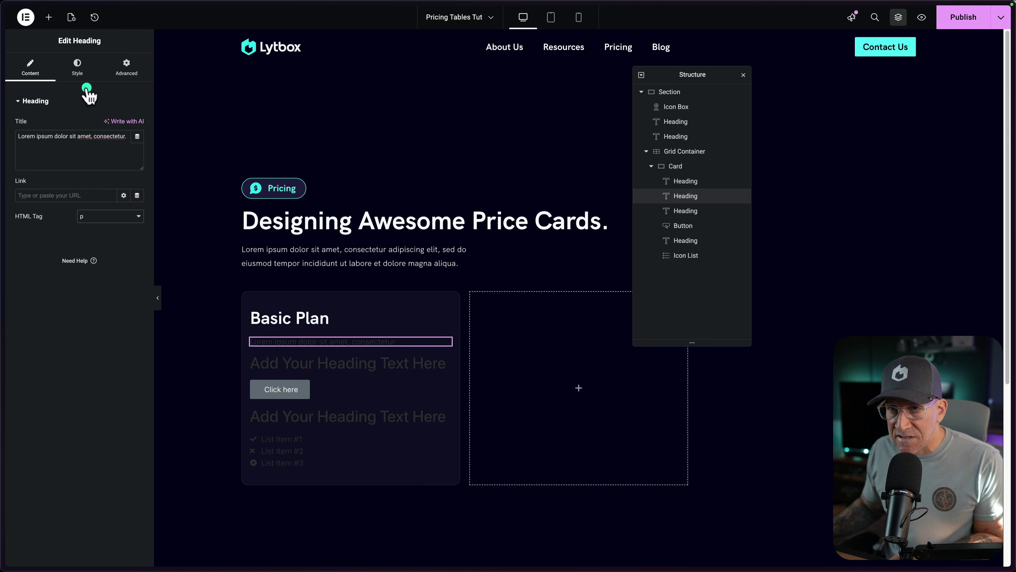
# Step: Style the subtitle in body-m font, Secondary colour dimmed to #F5FAFDAD
pyautogui.click(81, 69)
pyautogui.click(124, 153)
pyautogui.click(66, 262)
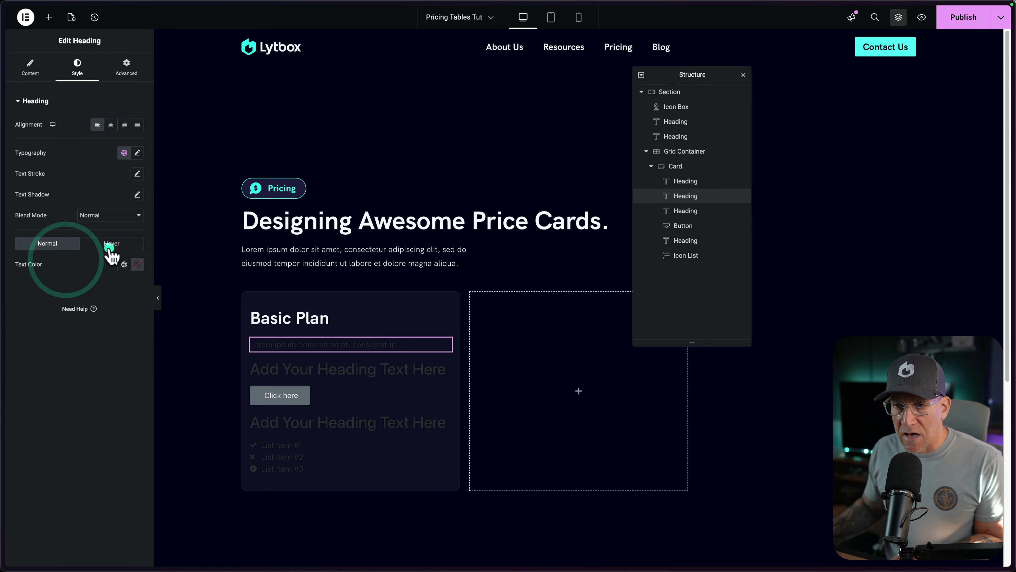
pyautogui.click(120, 262)
pyautogui.click(75, 336)
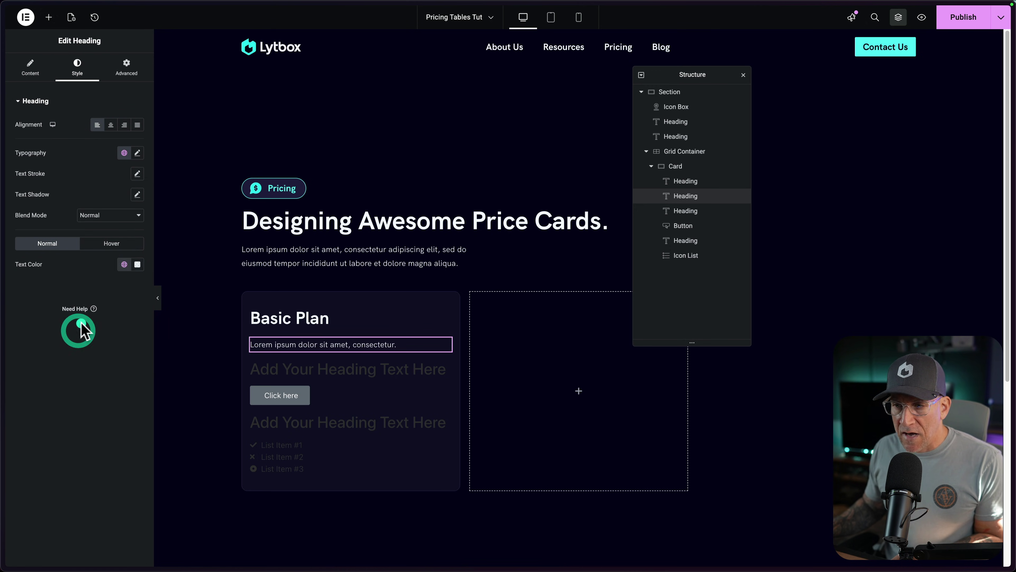
pyautogui.click(138, 264)
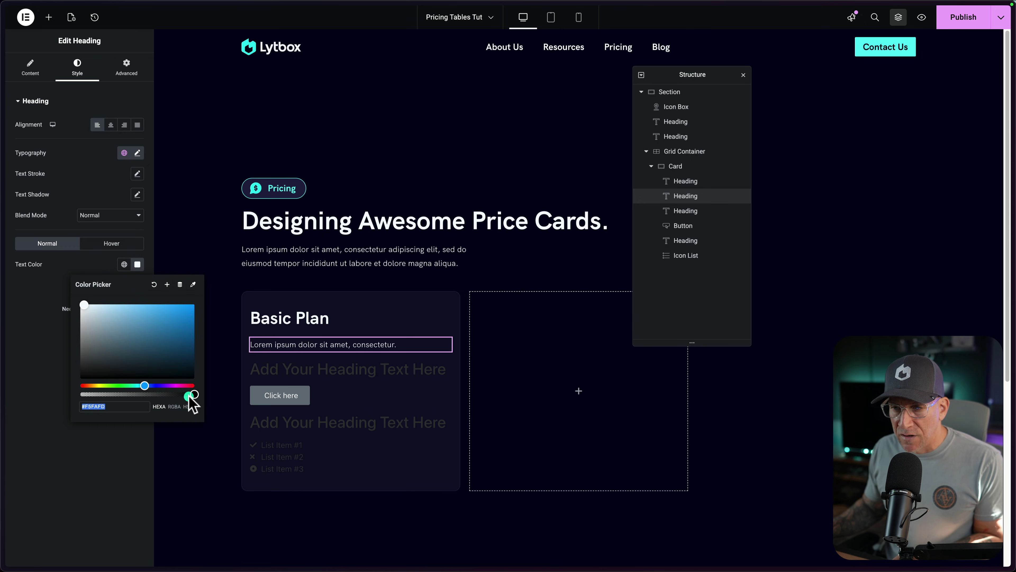
pyautogui.click(189, 394)
pyautogui.moveTo(190, 396); pyautogui.dragTo(22, 346)
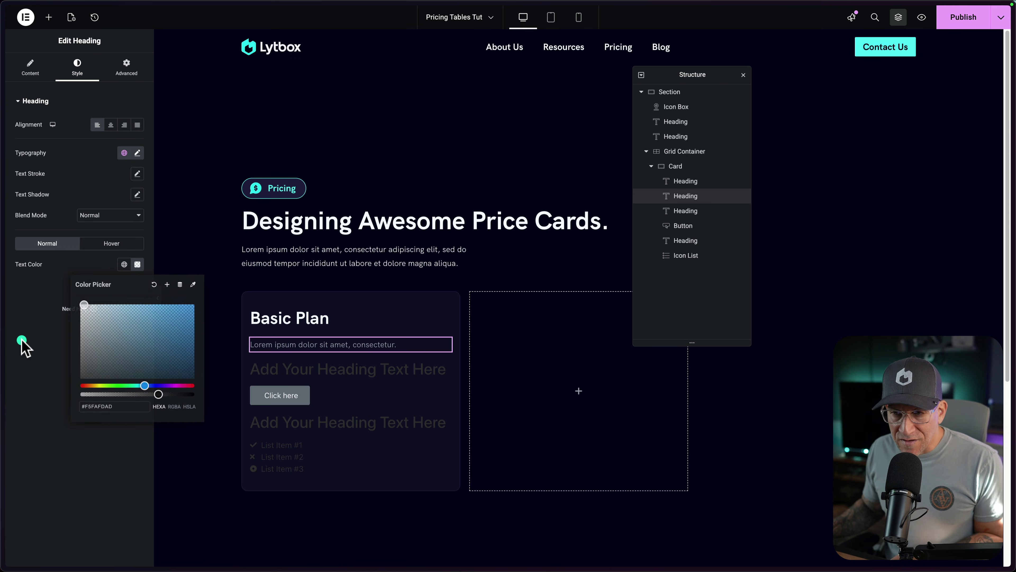
pyautogui.click(24, 341)
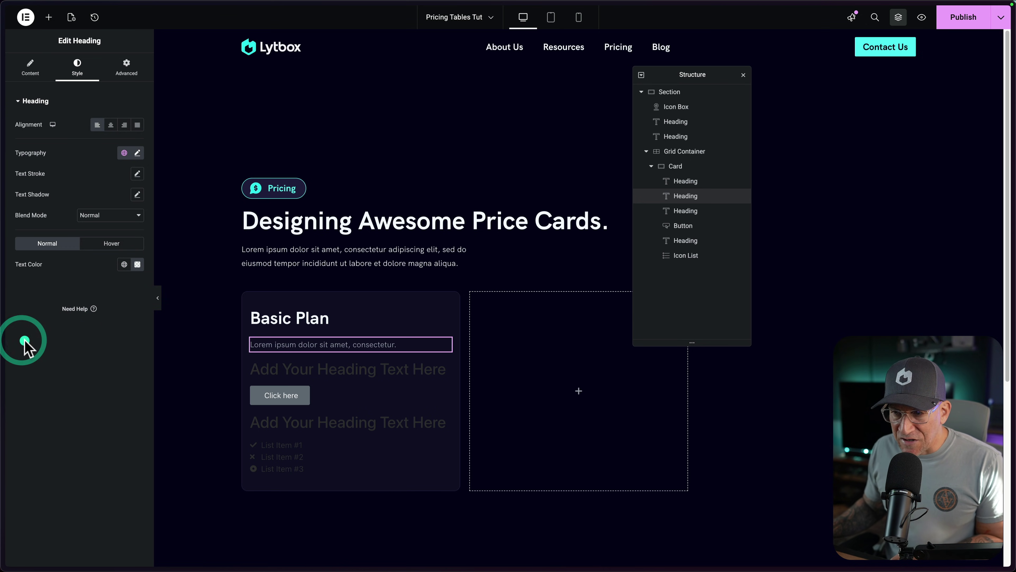
# Step: Style the $29 price heading left-aligned in the header-l global font with white text
pyautogui.click(280, 369)
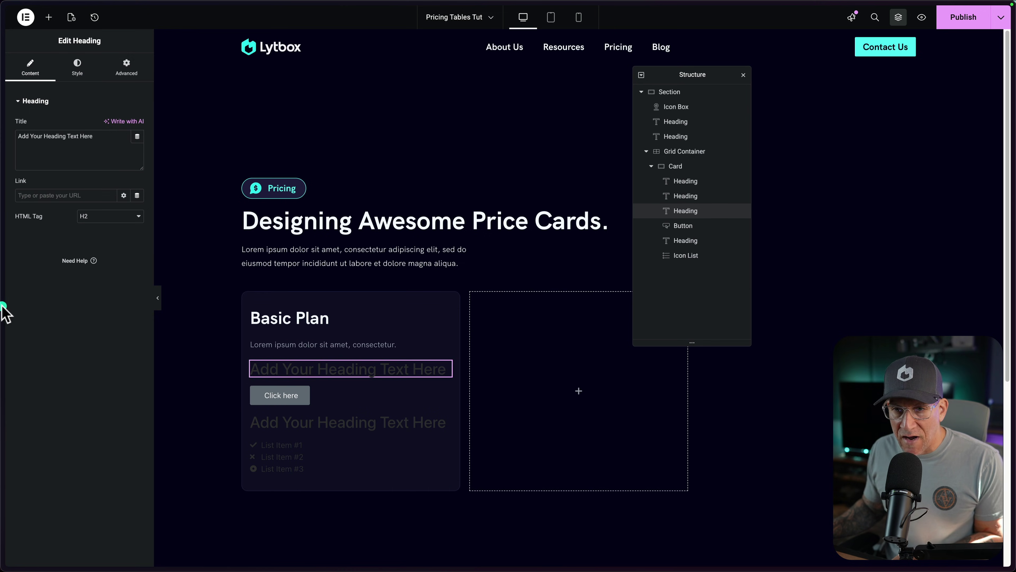
pyautogui.click(77, 64)
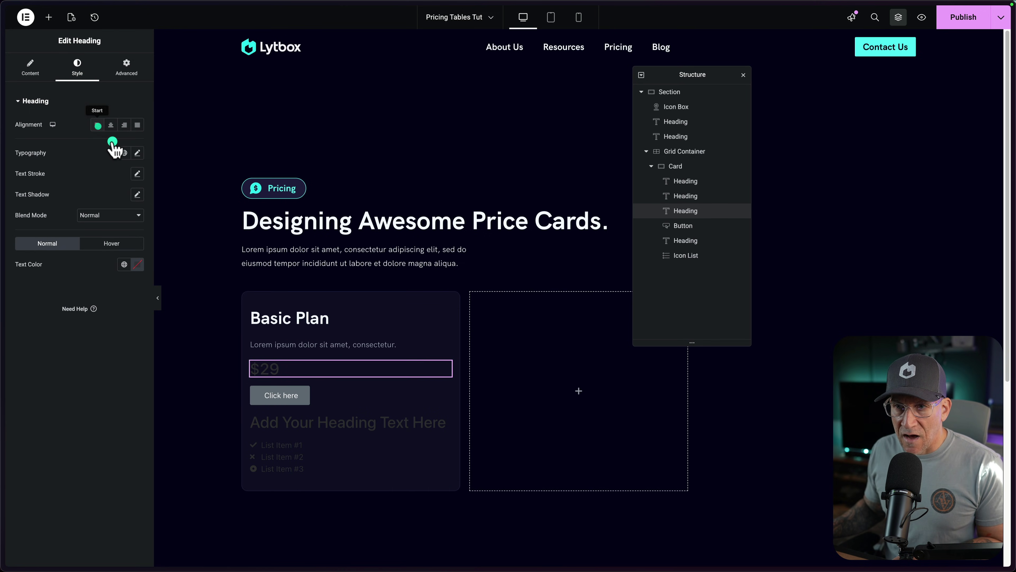
pyautogui.click(98, 124)
pyautogui.click(124, 152)
pyautogui.click(70, 242)
pyautogui.click(124, 267)
pyautogui.click(66, 334)
pyautogui.click(37, 76)
pyautogui.click(31, 219)
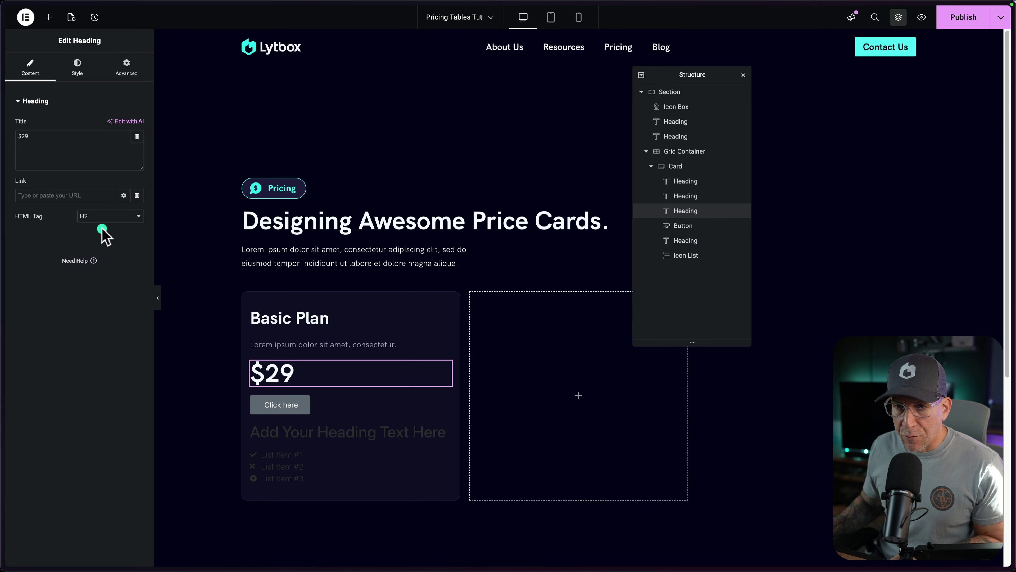
pyautogui.click(104, 217)
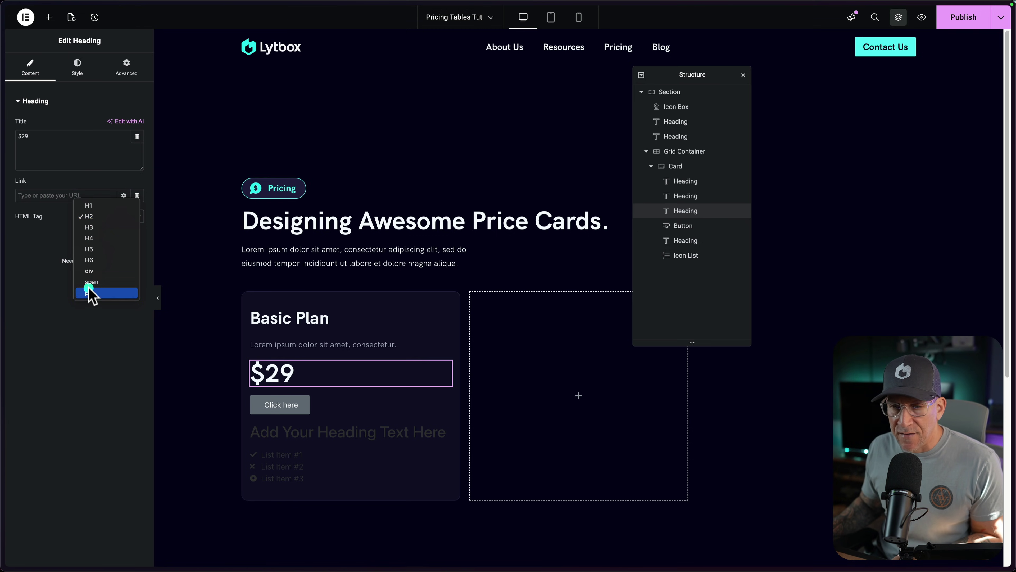
# Step: Make the price heading a div and relabel the button 'Complete Purchase'
pyautogui.click(94, 272)
pyautogui.click(344, 410)
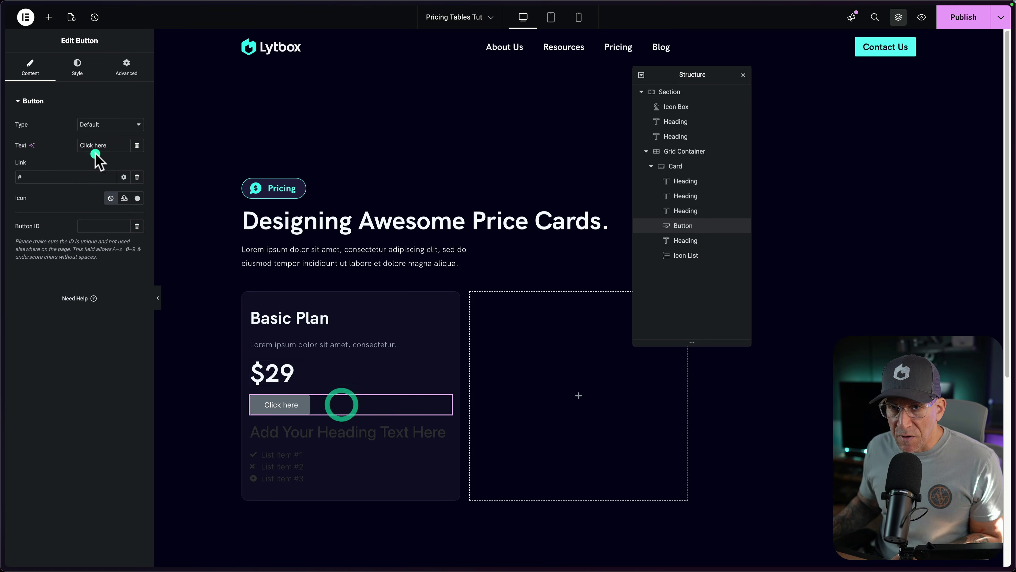
pyautogui.moveTo(113, 145); pyautogui.dragTo(66, 143)
pyautogui.write('Complete Purchase')
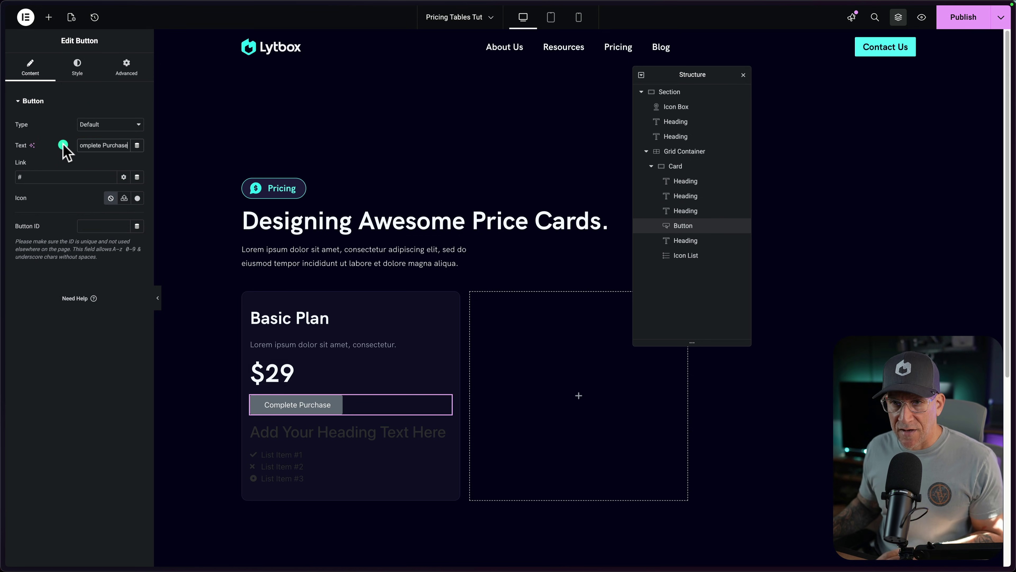
# Step: Stretch the button full width with body-m font, dark text and cyan Accent background
pyautogui.click(80, 64)
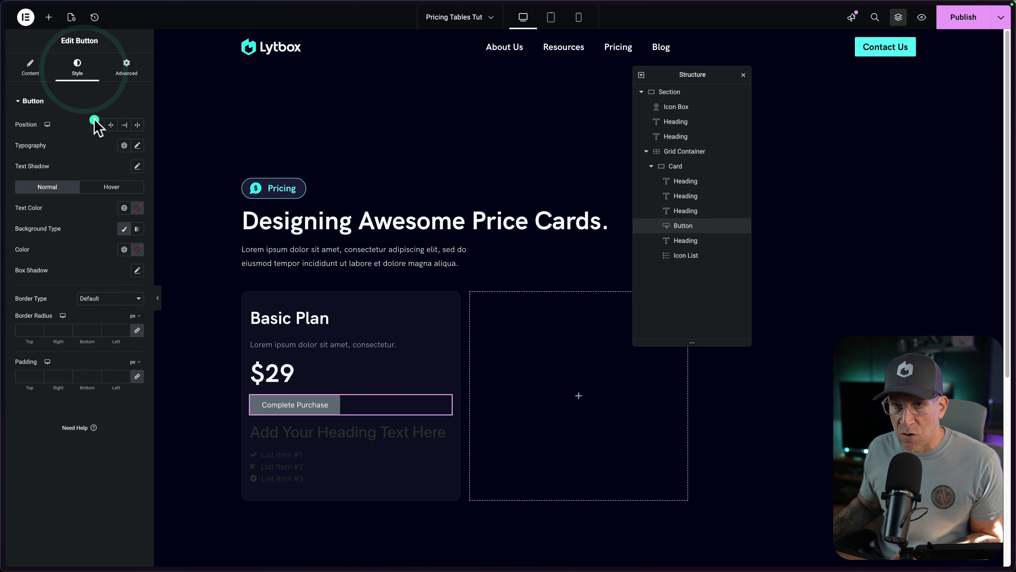
pyautogui.click(137, 126)
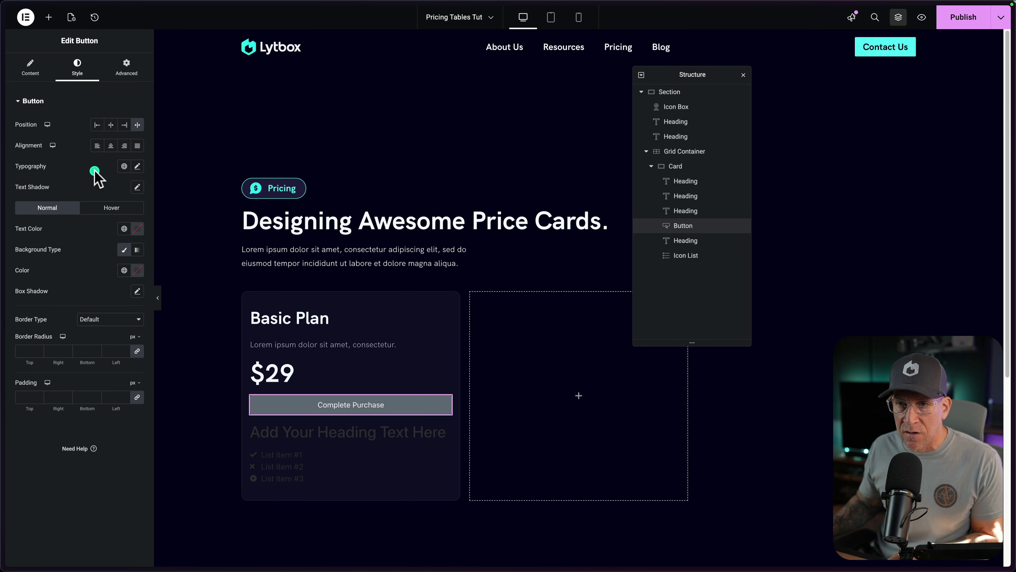
pyautogui.click(123, 165)
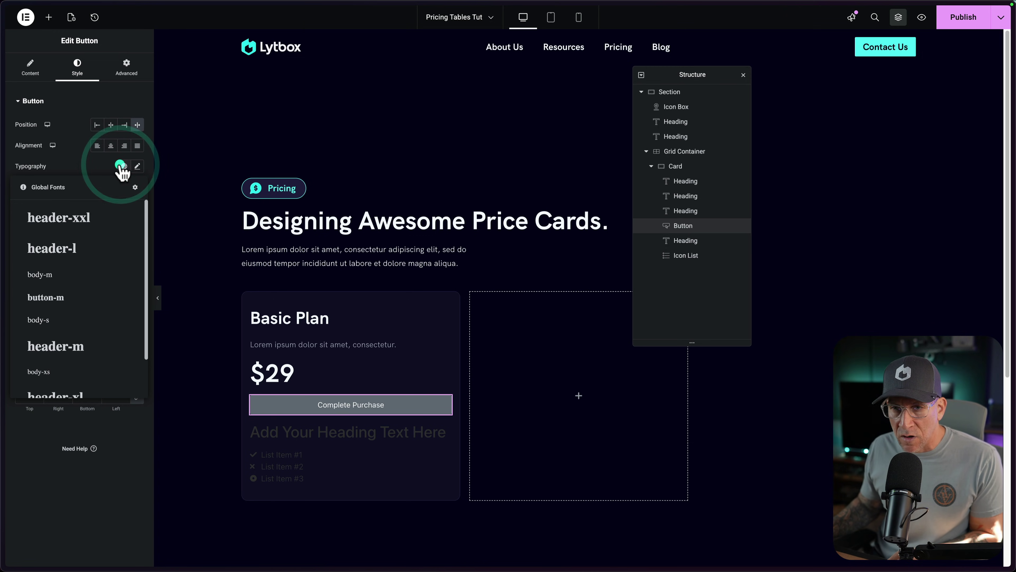
pyautogui.click(51, 276)
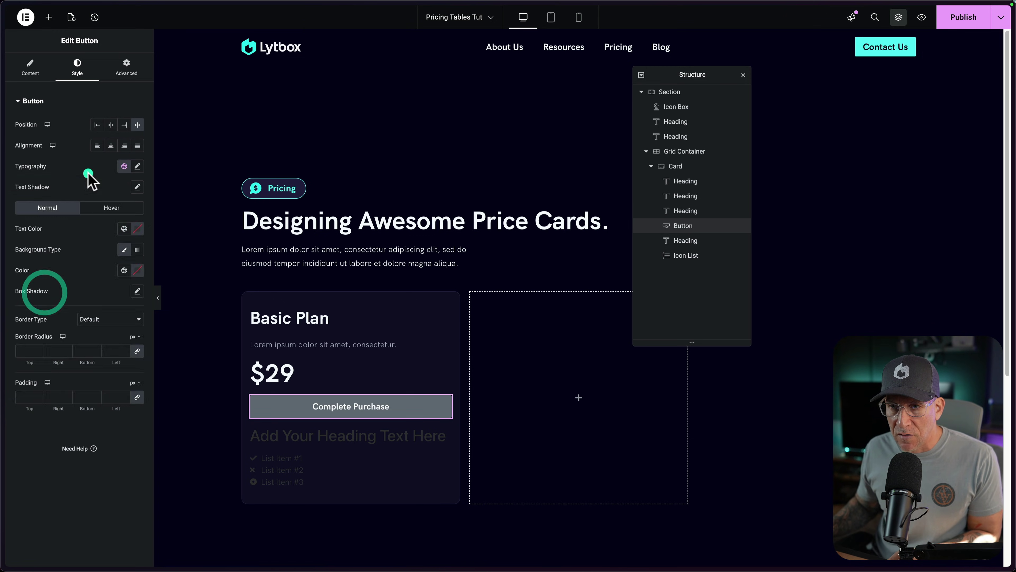
pyautogui.click(128, 231)
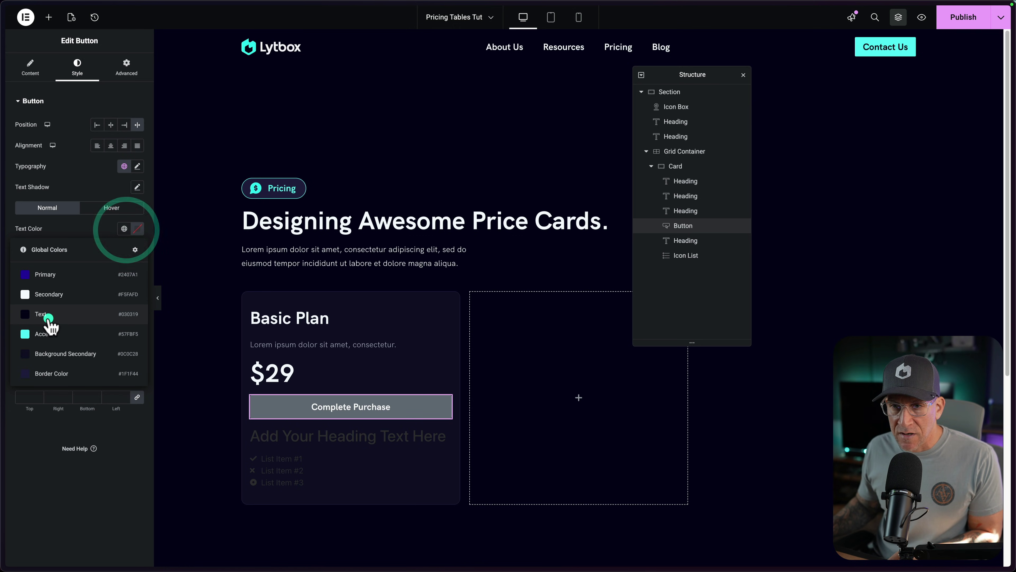
pyautogui.click(50, 322)
pyautogui.click(124, 269)
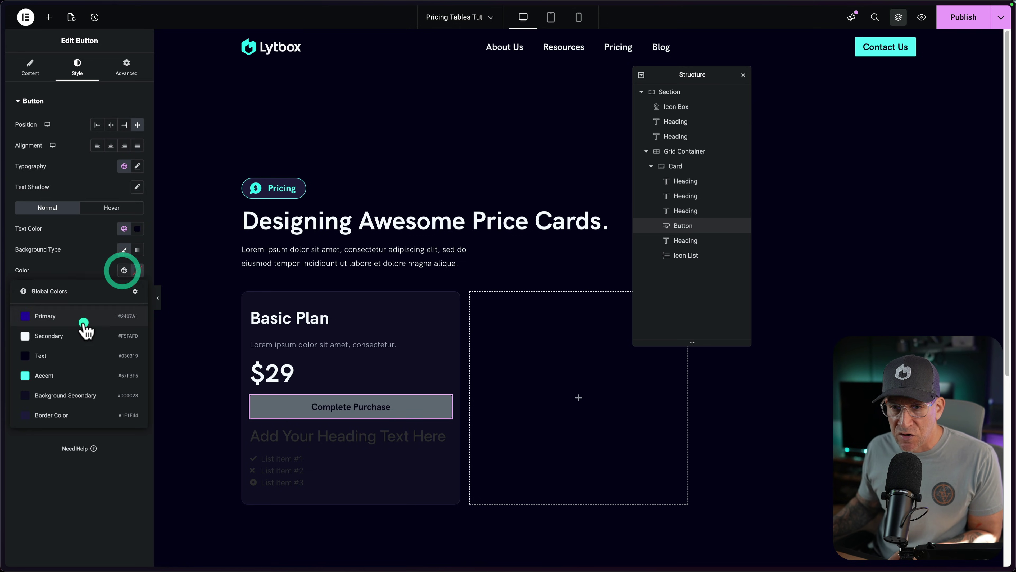
pyautogui.click(66, 377)
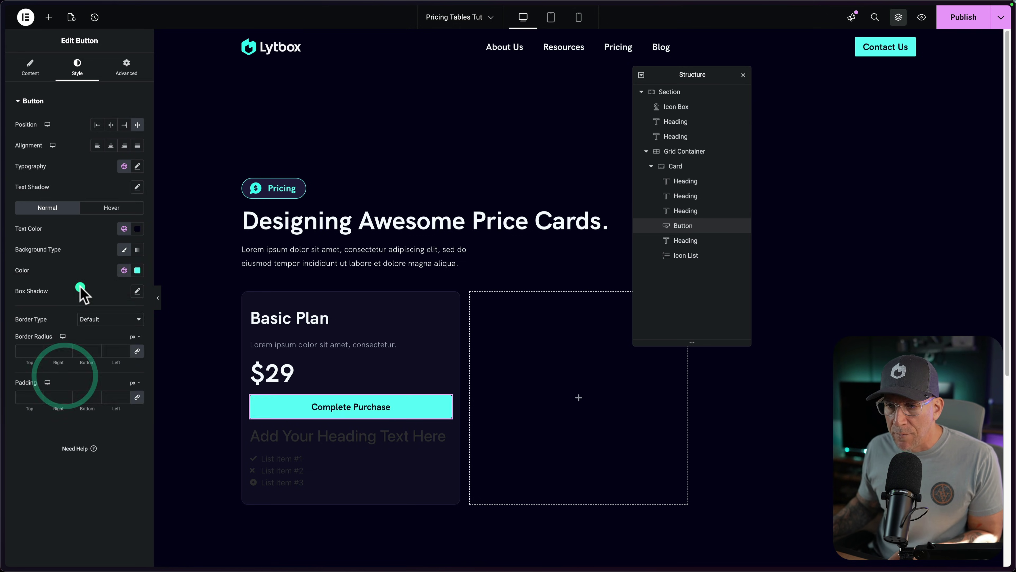
# Step: Give the button 4px rounded corners and 16px padding on all sides
pyautogui.click(113, 328)
pyautogui.click(111, 484)
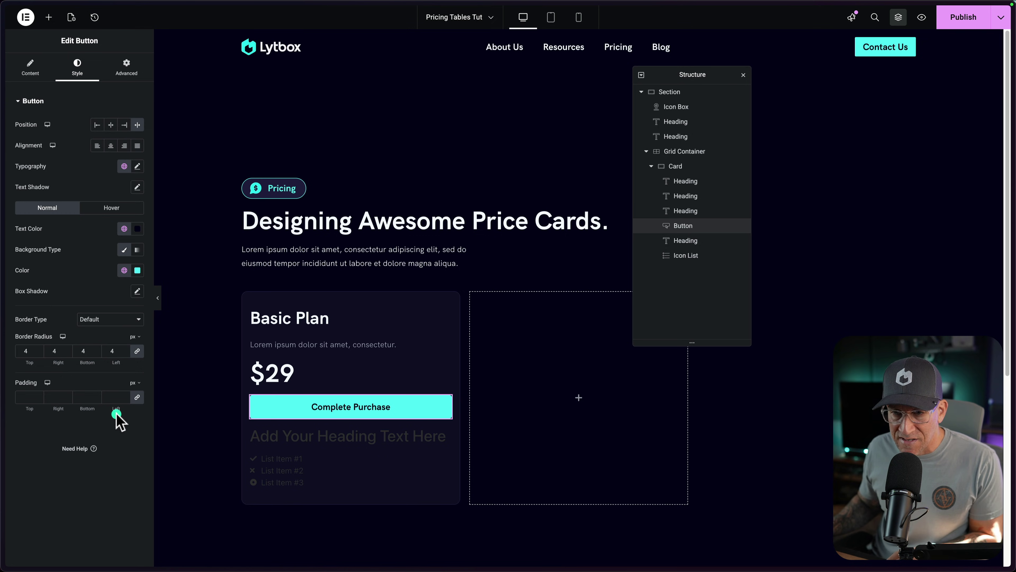
pyautogui.click(114, 396)
pyautogui.write('16')
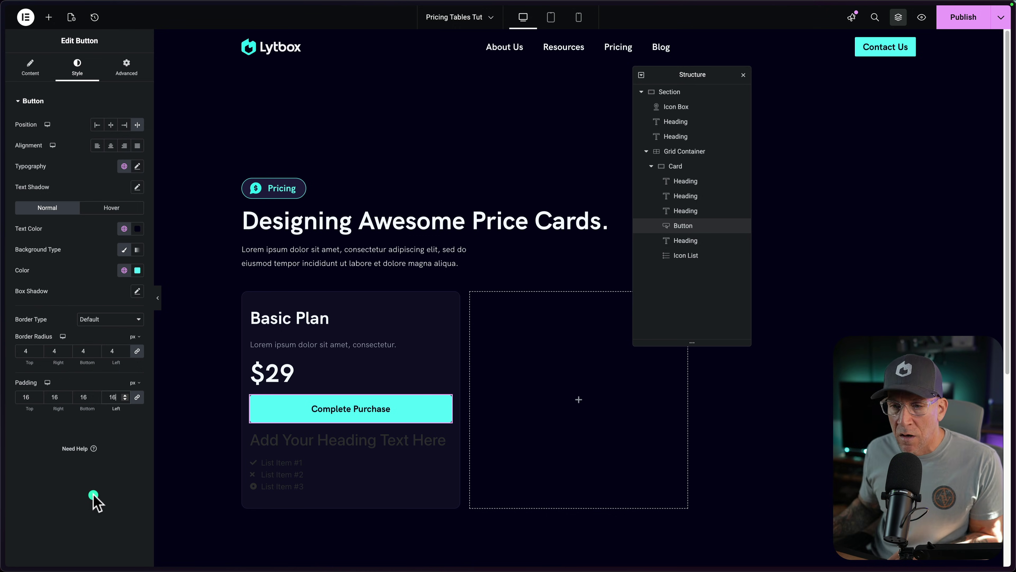
# Step: Change the last heading's text to 'Key Features:' and make it an H5
pyautogui.click(273, 442)
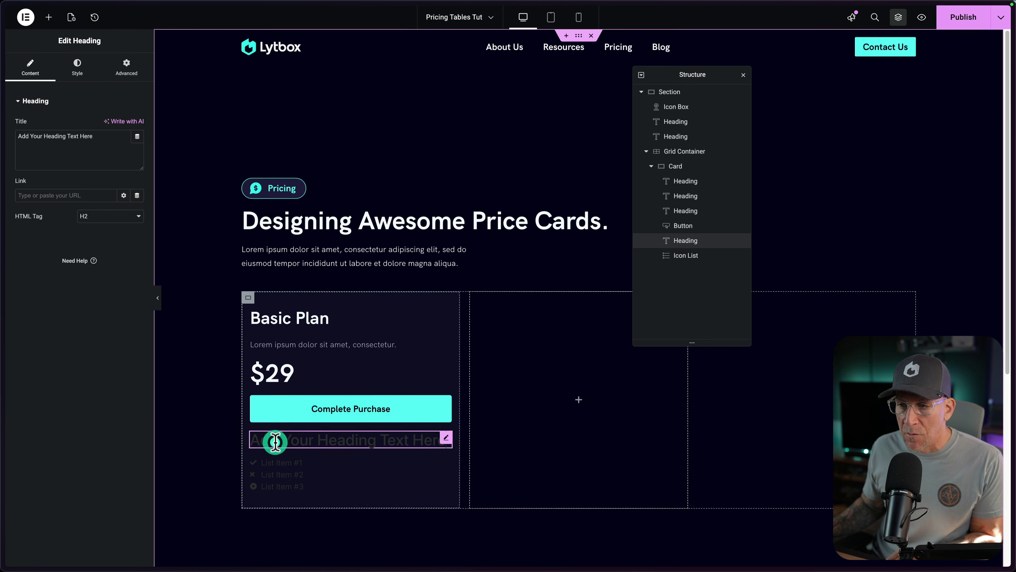
pyautogui.tripleClick(95, 136)
pyautogui.write('Key Features:')
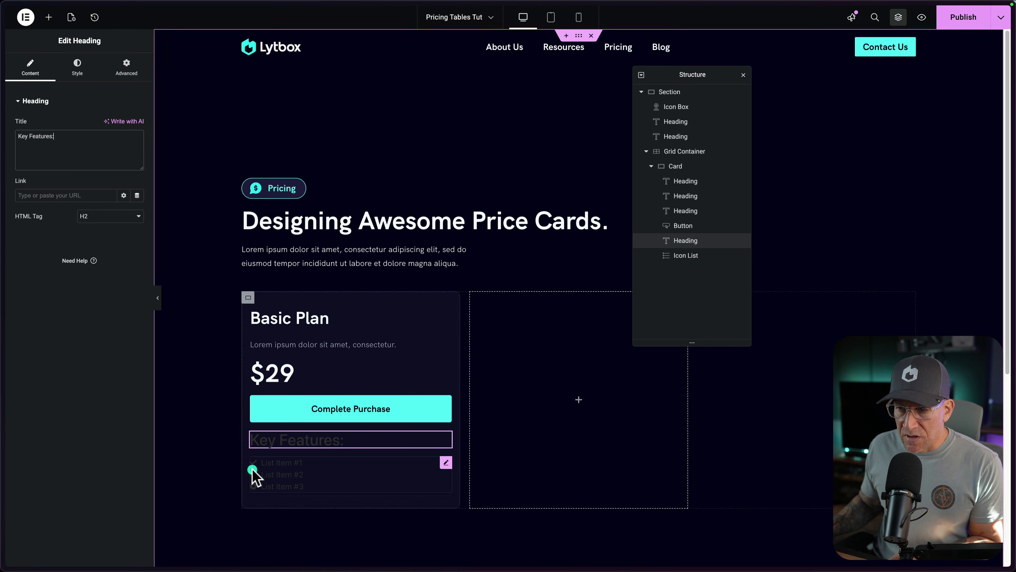
pyautogui.click(82, 218)
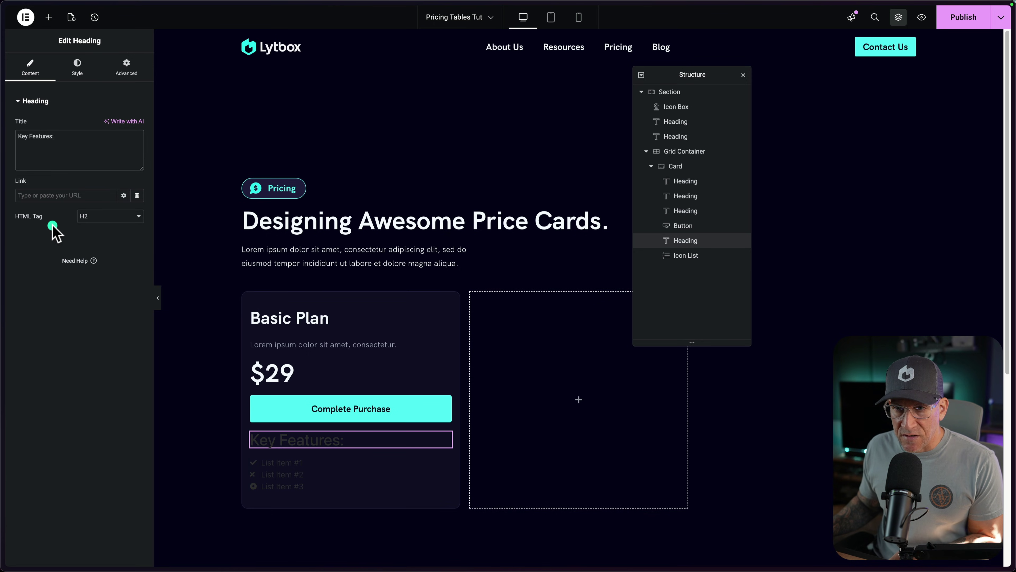
pyautogui.click(87, 218)
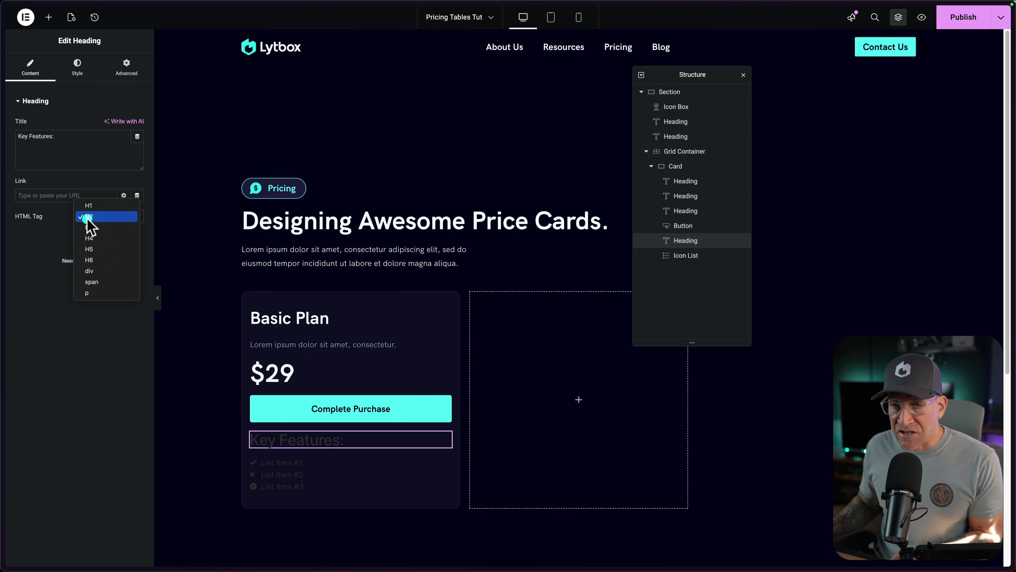
pyautogui.click(89, 249)
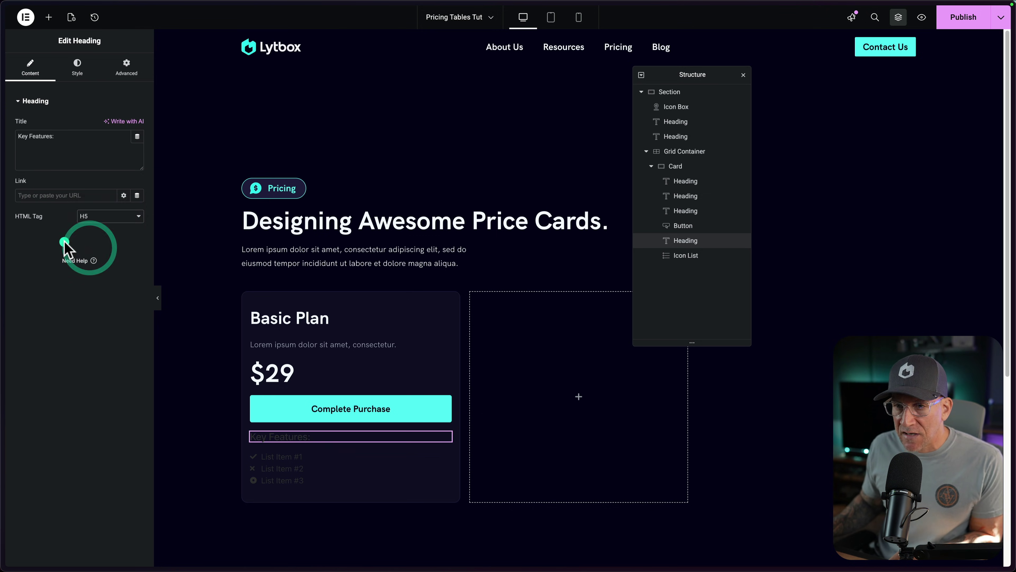
# Step: Left-align the Key Features: heading and apply the button-m global font
pyautogui.click(78, 65)
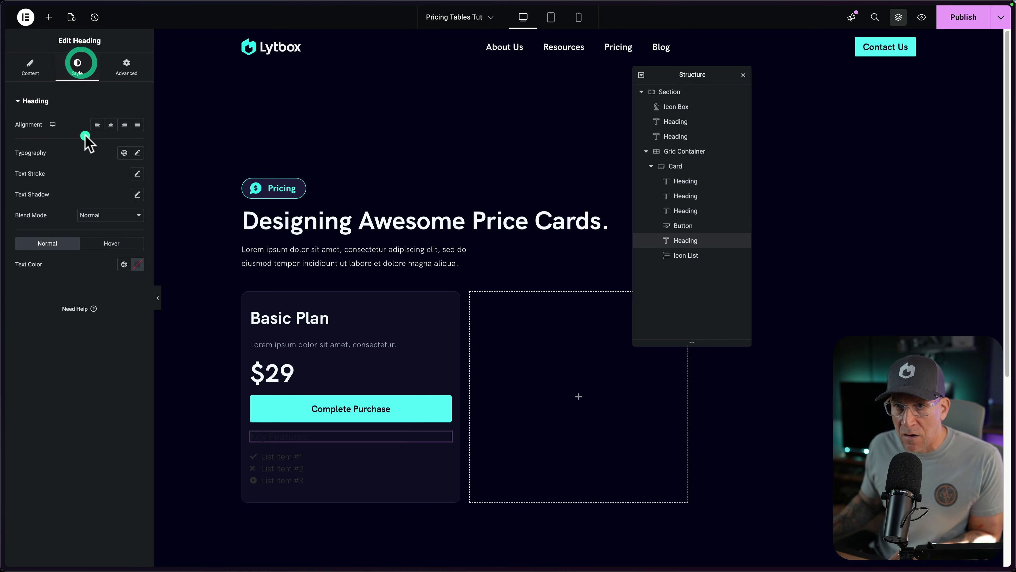
pyautogui.click(98, 124)
pyautogui.click(119, 151)
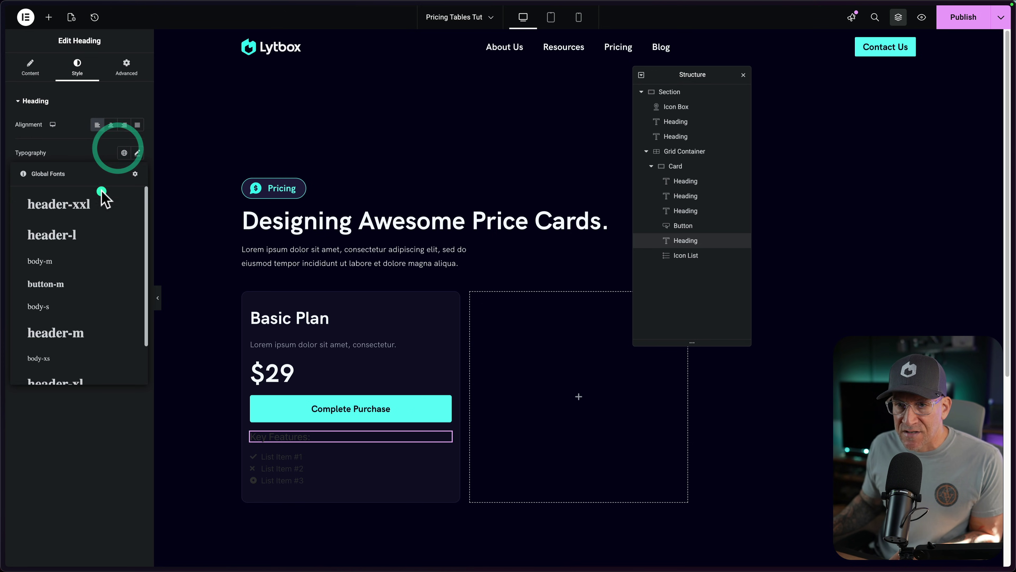
pyautogui.click(66, 284)
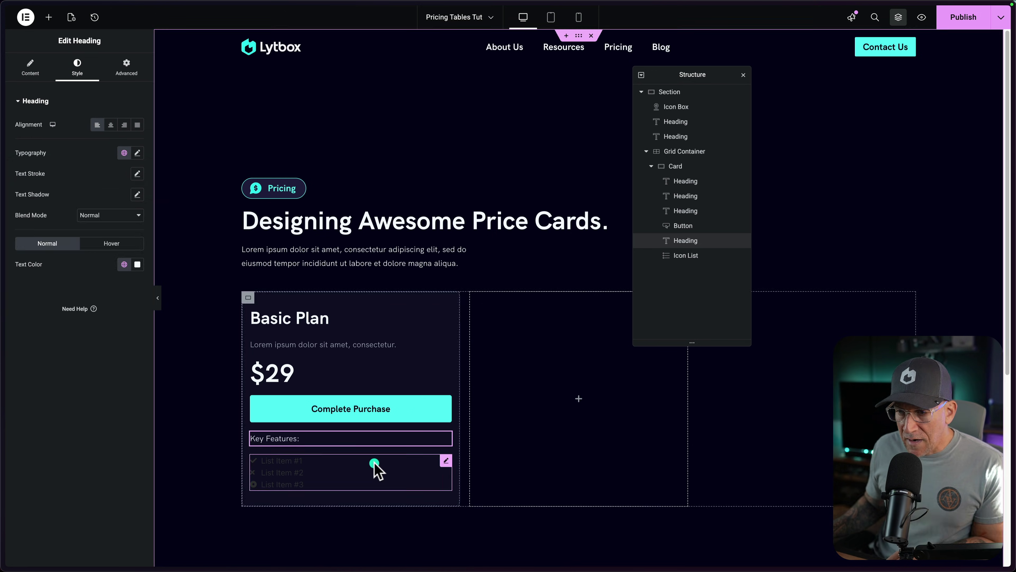
# Step: Delete list items #2 and #3 and give the remaining item the lightning Icon-3.svg icon
pyautogui.click(376, 466)
pyautogui.click(134, 212)
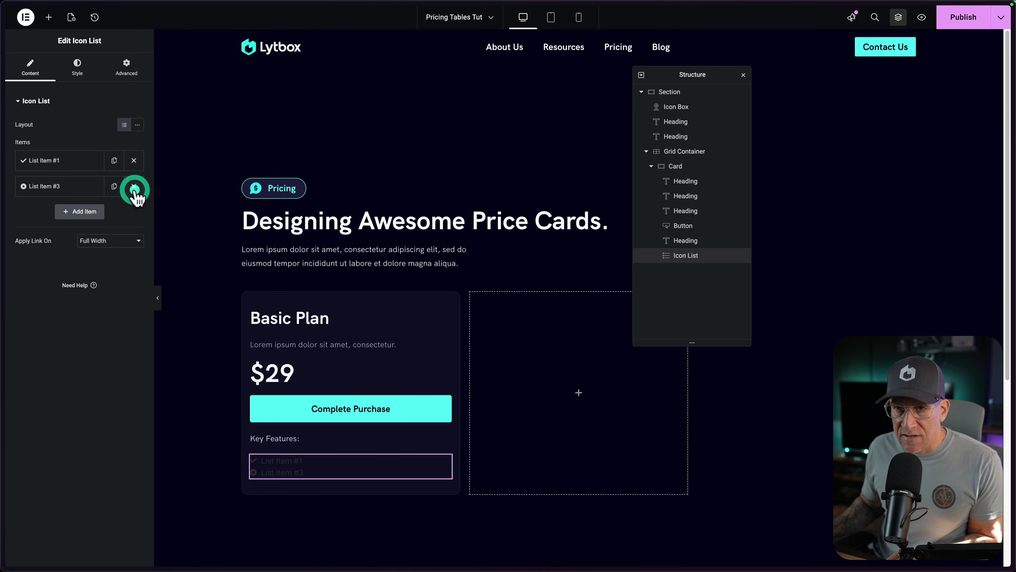
pyautogui.click(134, 186)
pyautogui.click(76, 162)
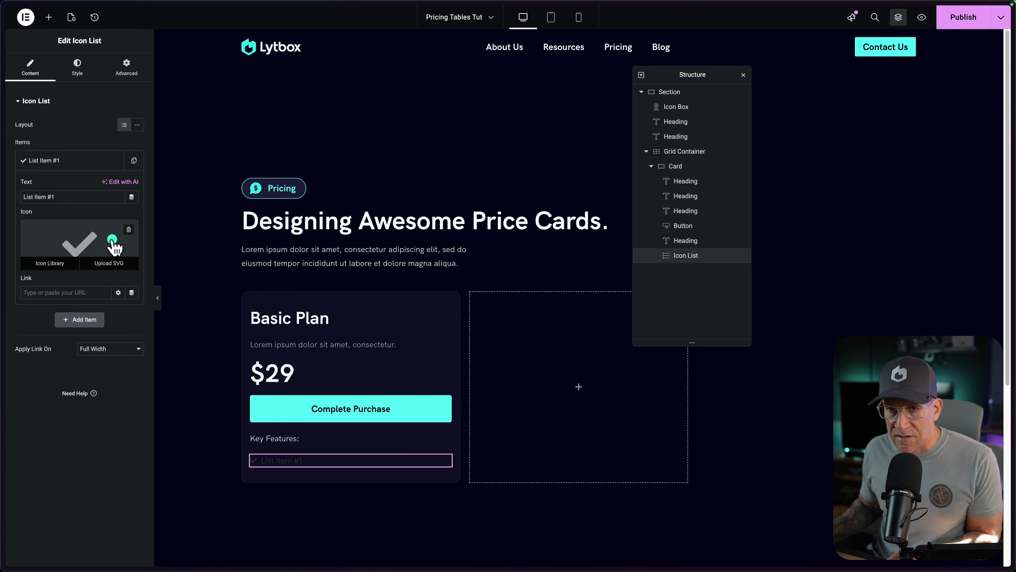
pyautogui.click(108, 264)
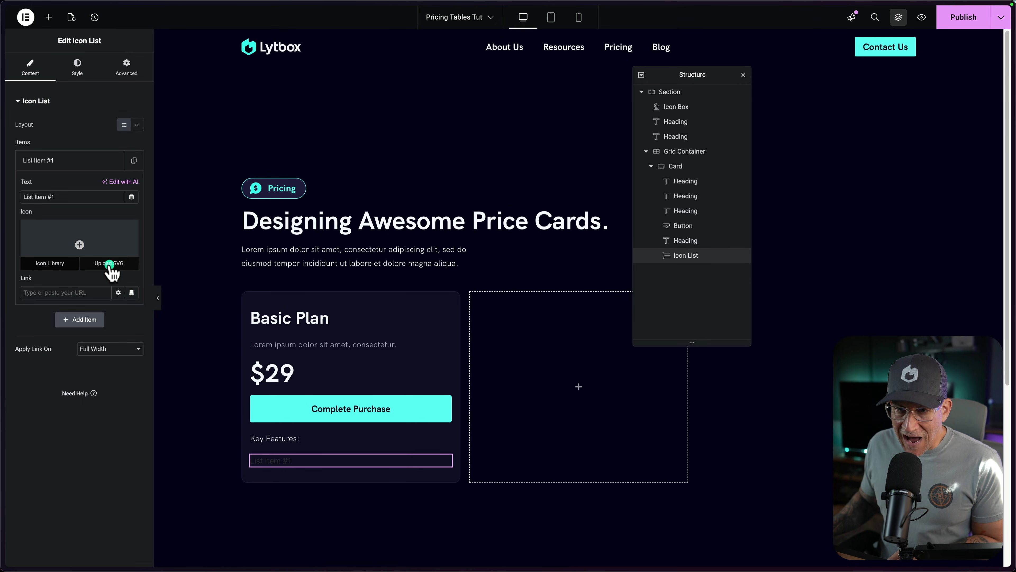
pyautogui.click(109, 265)
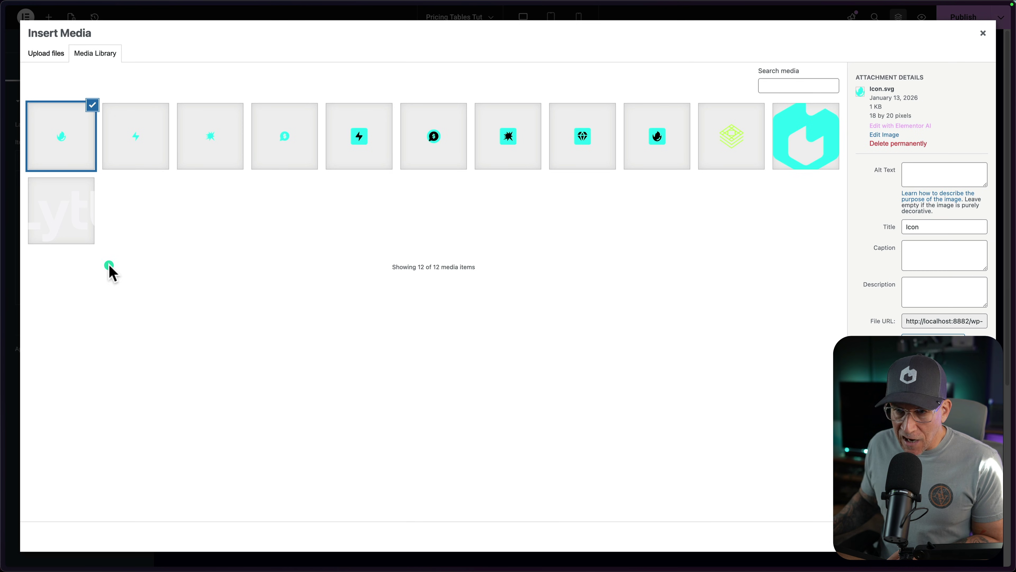
pyautogui.click(160, 141)
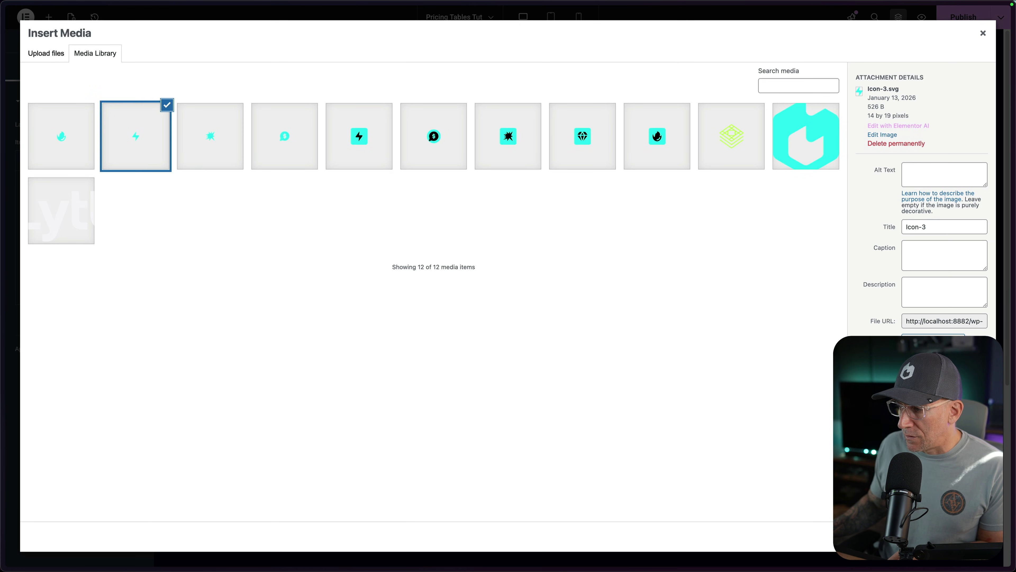
pyautogui.click(960, 537)
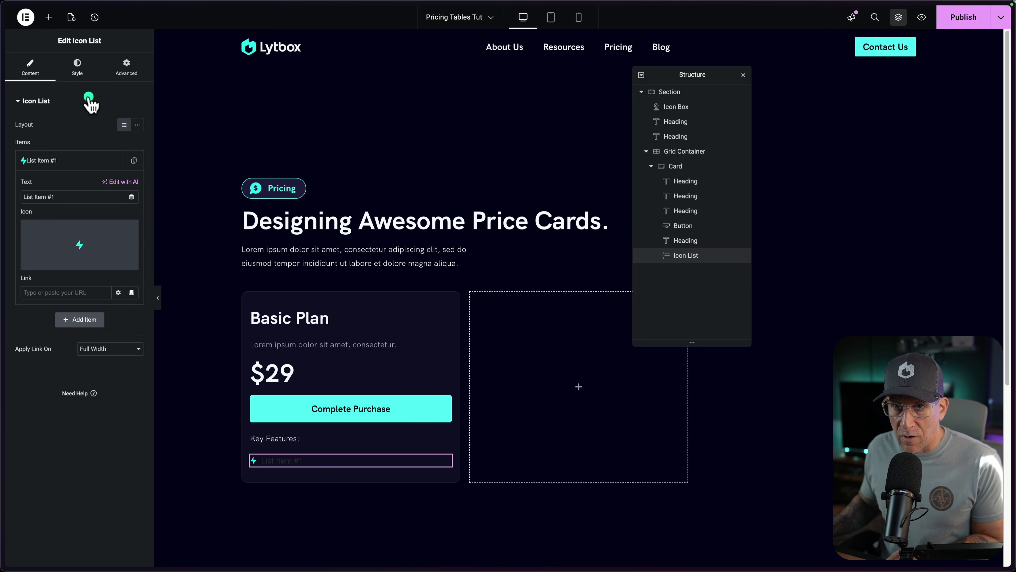
# Step: Set the icon-to-text gap and vertically centre the icon with its text
pyautogui.click(77, 67)
pyautogui.click(50, 218)
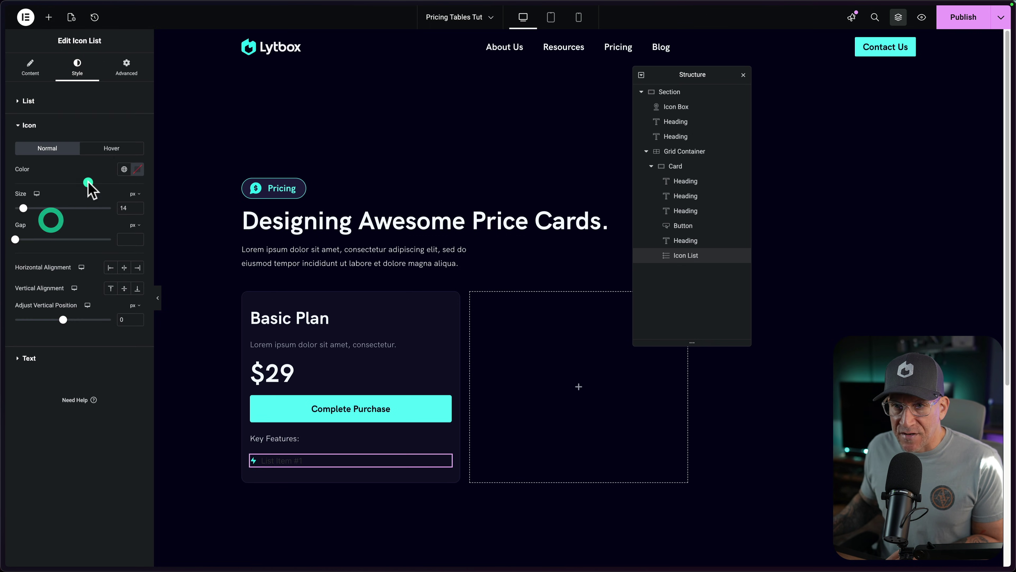
pyautogui.scroll(2, 129, 208)
pyautogui.click(129, 236)
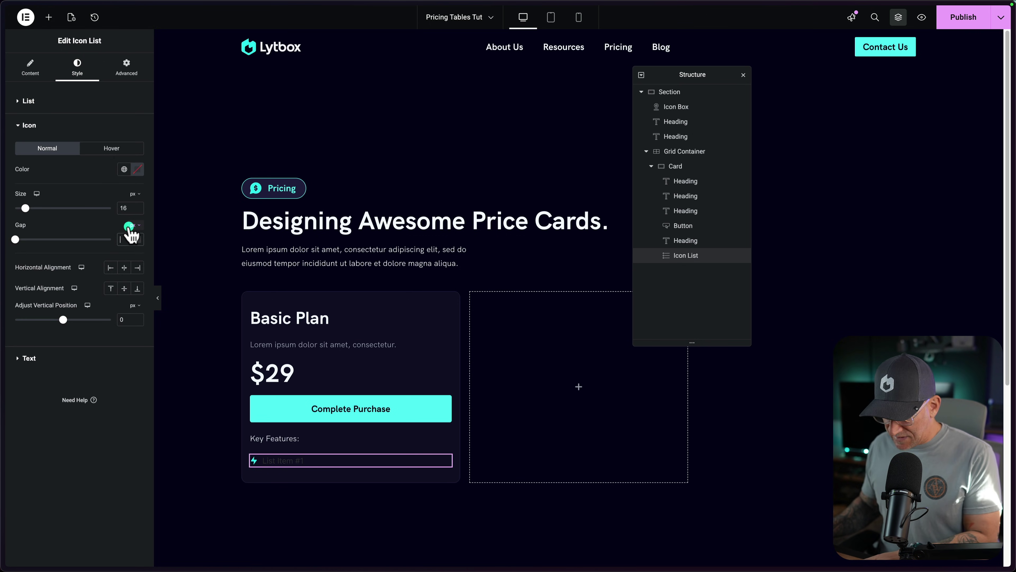
pyautogui.write('8')
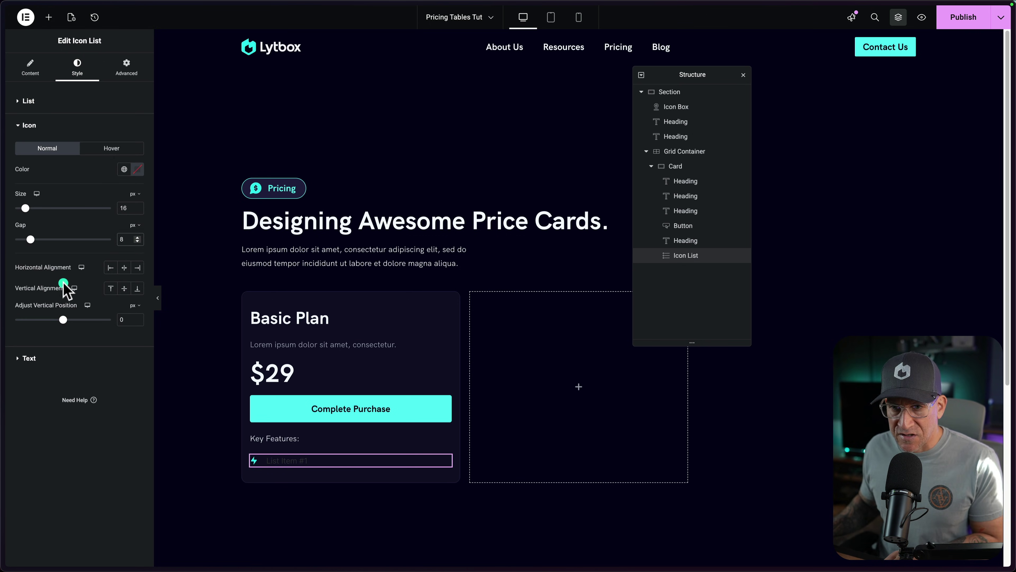
pyautogui.click(125, 290)
# Step: Apply the button-m global style to the list text and fine-tune the icon gap
pyautogui.click(27, 358)
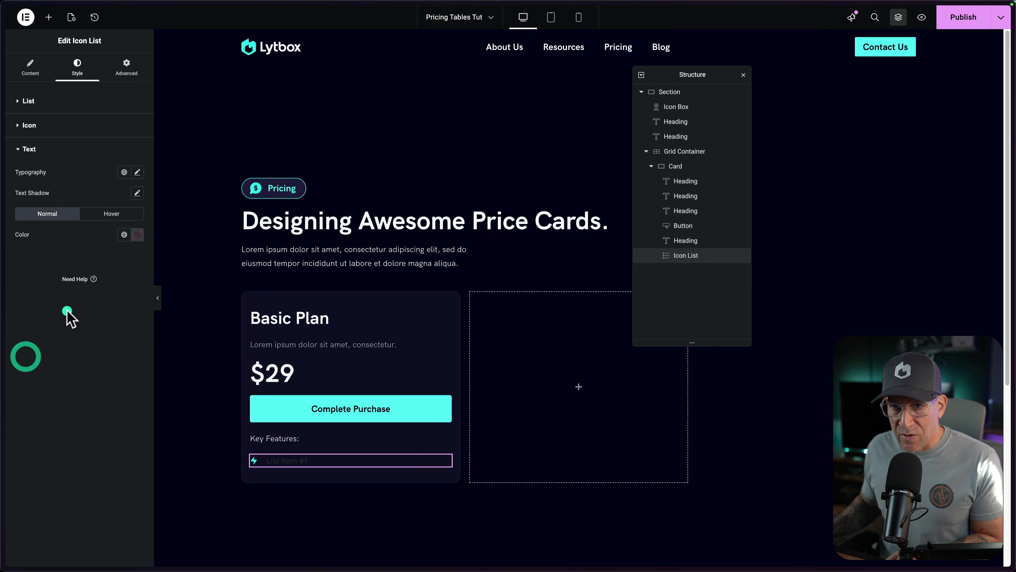
pyautogui.click(125, 172)
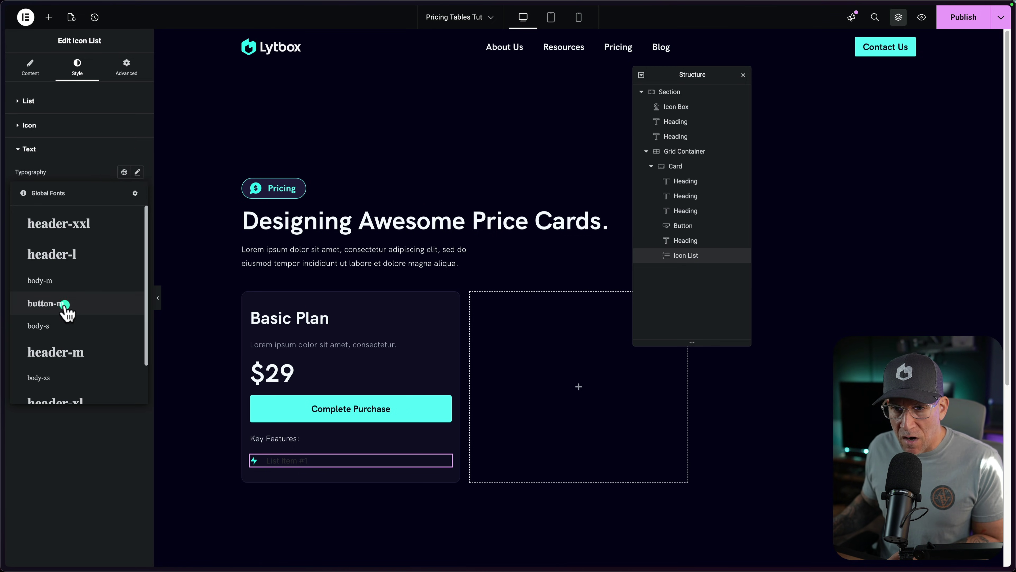
pyautogui.click(64, 304)
pyautogui.click(29, 125)
pyautogui.click(139, 242)
pyautogui.click(138, 239)
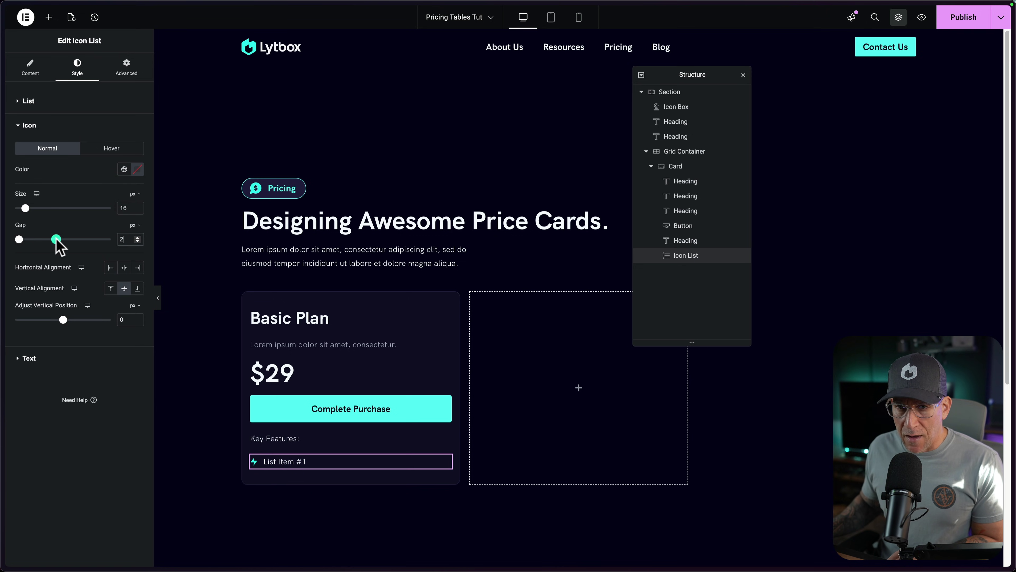
pyautogui.click(30, 66)
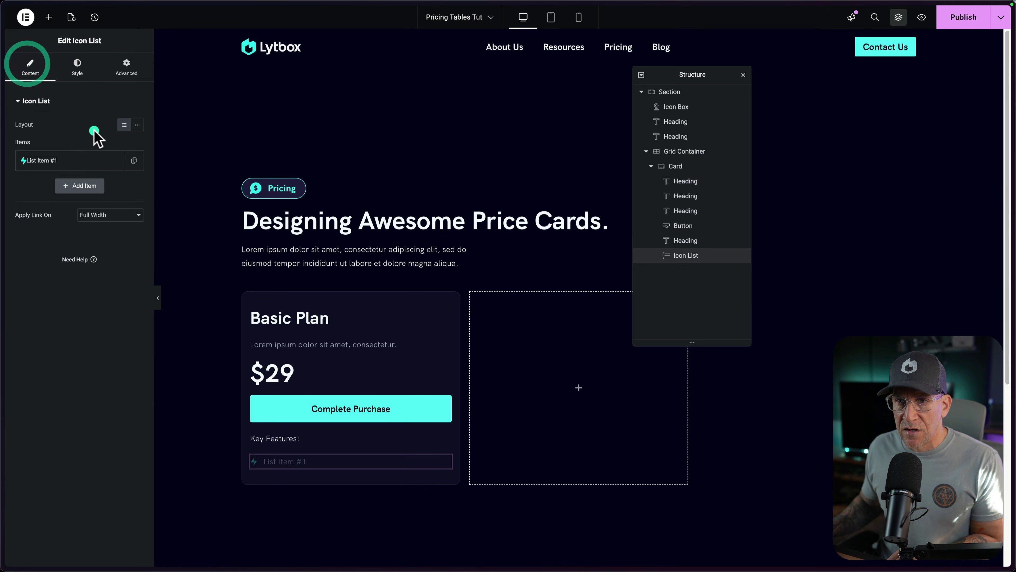
# Step: Duplicate the feature list item four times to make five items
pyautogui.click(133, 161)
pyautogui.click(117, 161)
pyautogui.click(115, 162)
pyautogui.click(115, 162)
# Step: Raise the space between list items to 7 px
pyautogui.click(77, 66)
pyautogui.click(139, 132)
pyautogui.click(138, 131)
pyautogui.click(138, 132)
pyautogui.click(139, 132)
pyautogui.click(139, 132)
pyautogui.click(138, 132)
pyautogui.click(139, 132)
pyautogui.click(139, 131)
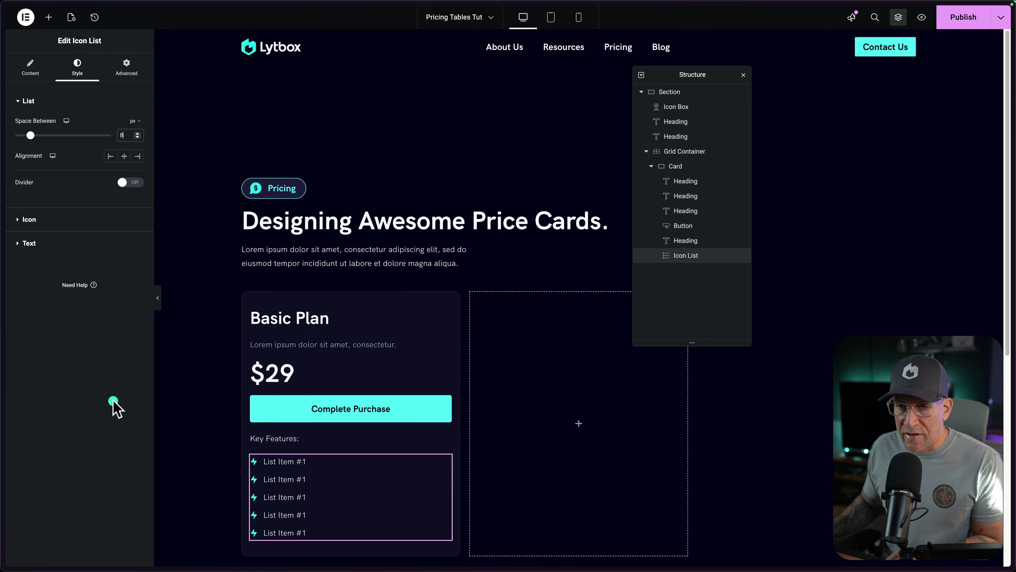
# Step: Select the first item's placeholder text for rewriting
pyautogui.click(30, 67)
pyautogui.click(60, 160)
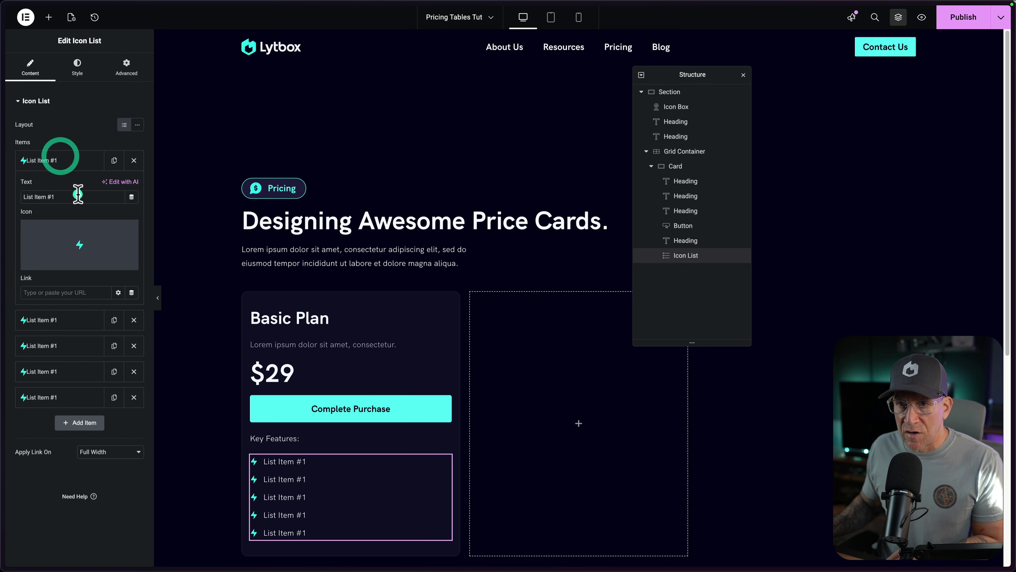
pyautogui.moveTo(24, 197); pyautogui.dragTo(66, 204)
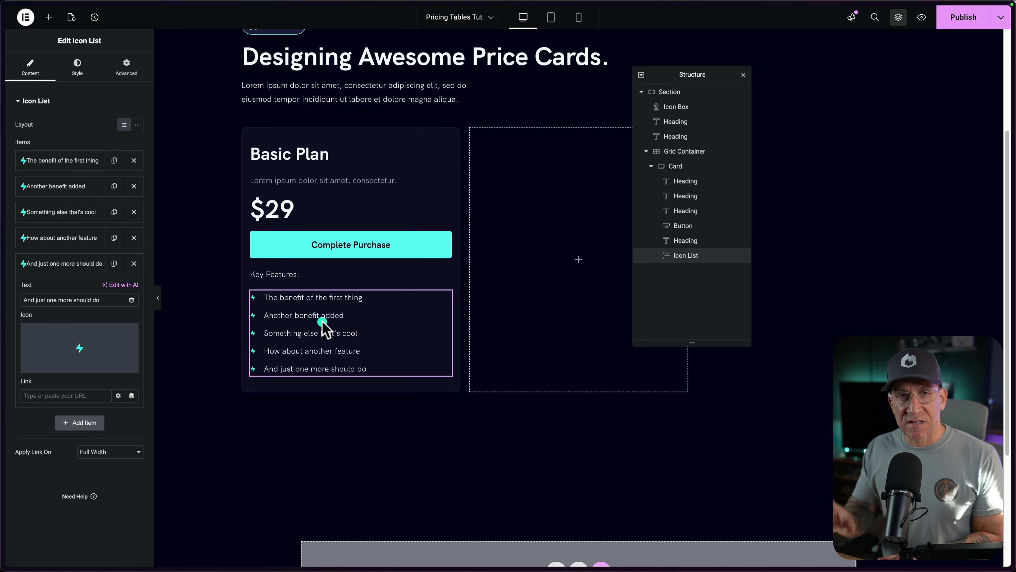
# Step: Make the price title $29 followed directly by a 0.35em, 0.5-opacity /monthly span
pyautogui.click(274, 207)
pyautogui.write('/monthly')
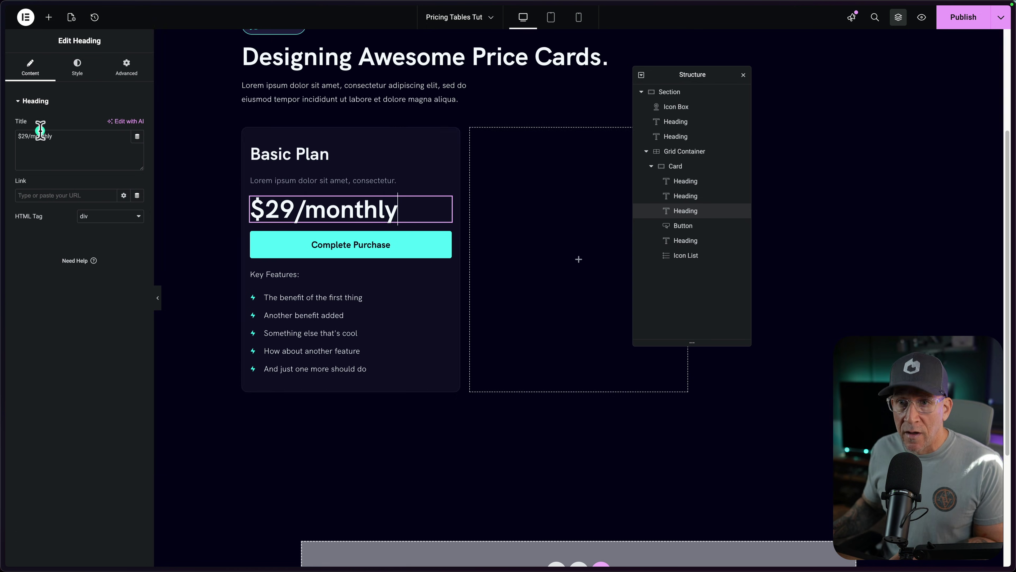
pyautogui.click(29, 137)
pyautogui.write('<')
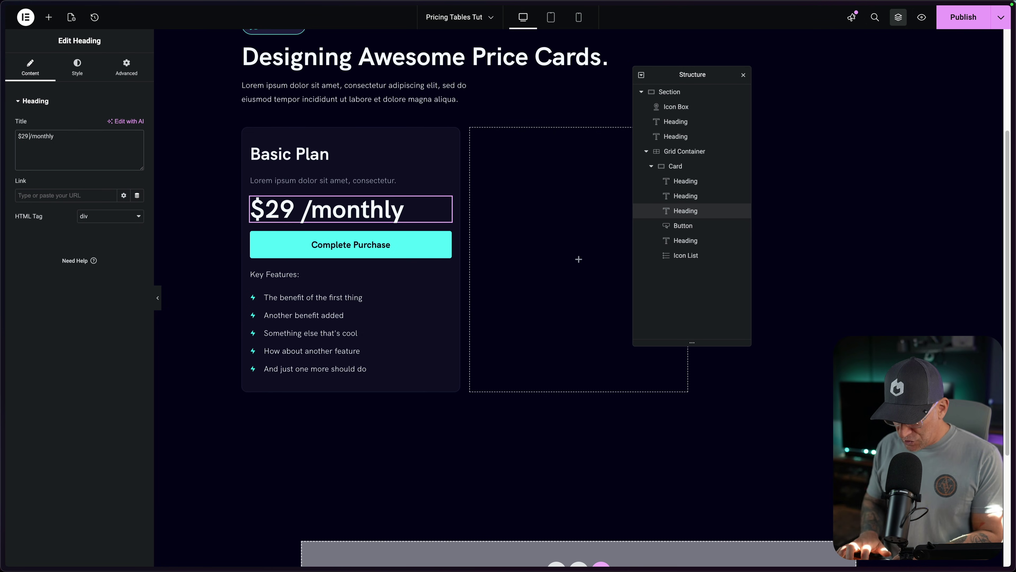
pyautogui.write('span>')
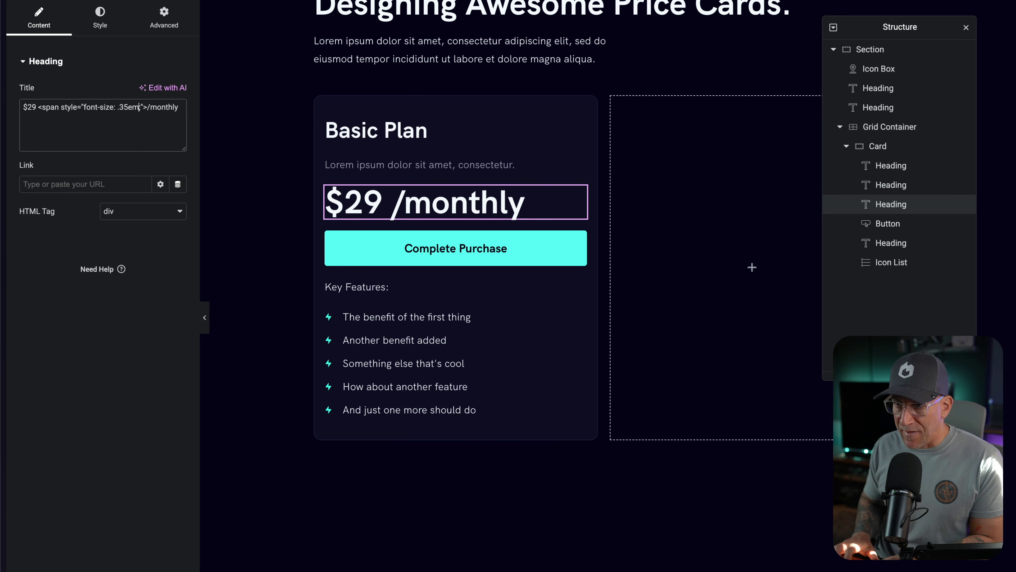
pyautogui.write('; opacity: .5')
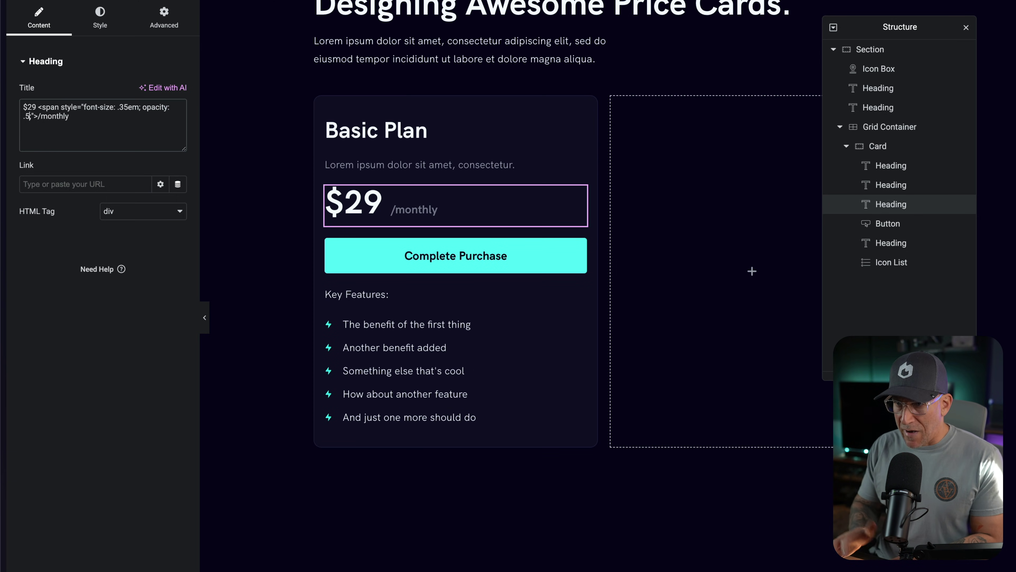
pyautogui.click(38, 107)
pyautogui.press('BackSpace')
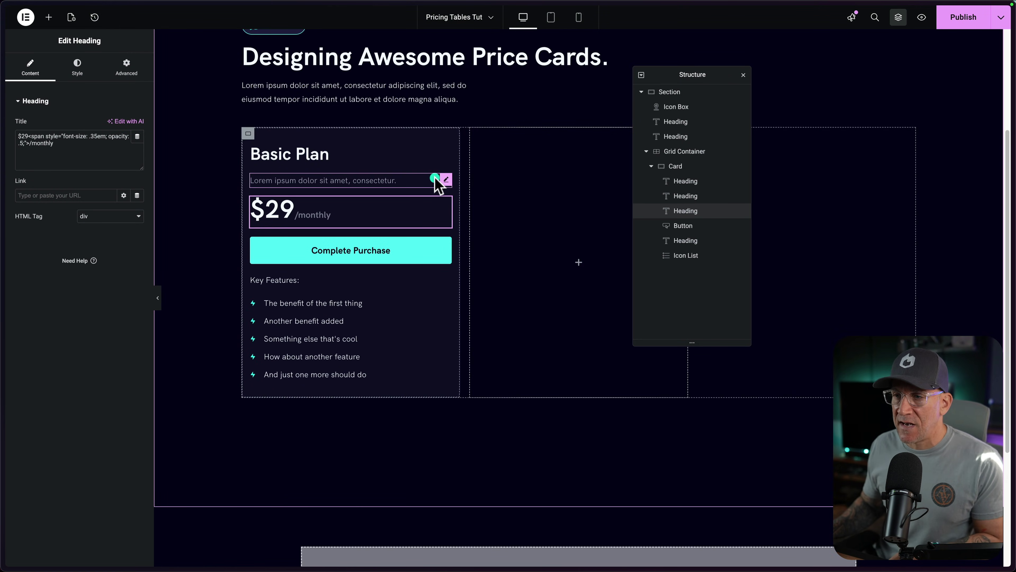
# Step: Add an empty container below the description and move a copy of the price heading into it
pyautogui.click(444, 178)
pyautogui.click(403, 175)
pyautogui.click(331, 209)
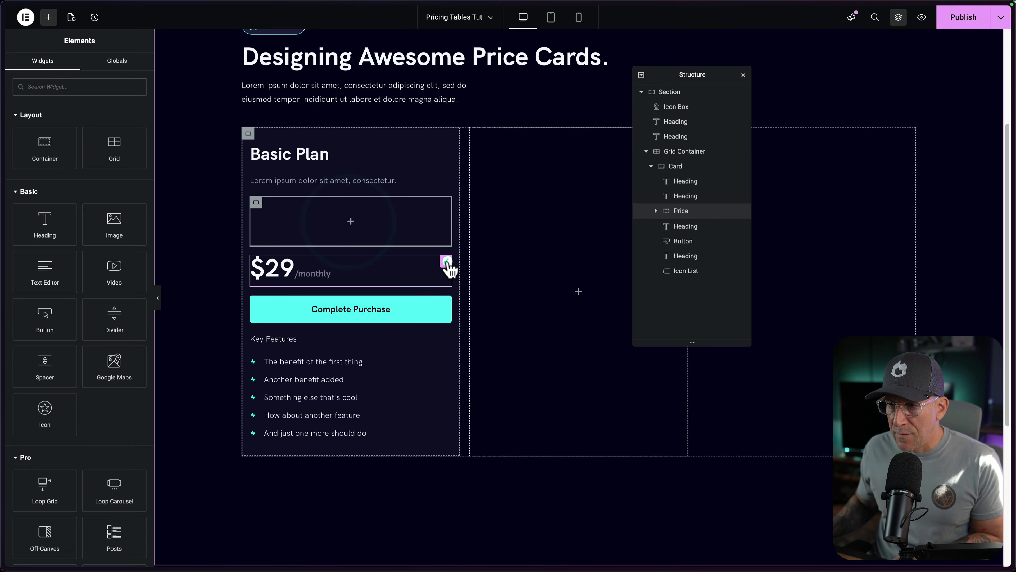
pyautogui.click(276, 288)
pyautogui.rightClick(277, 288)
pyautogui.click(472, 291)
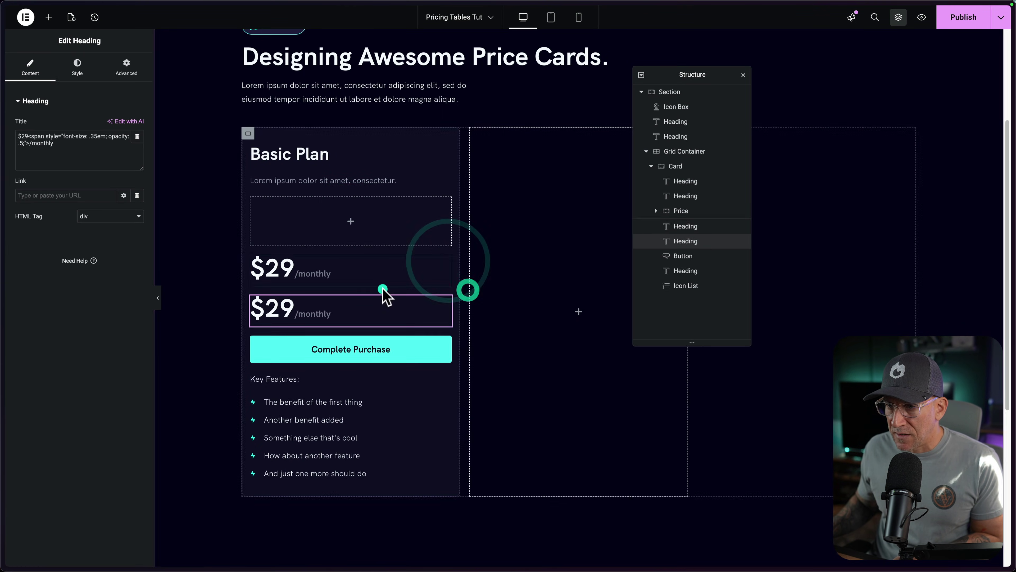
pyautogui.moveTo(446, 301); pyautogui.dragTo(370, 229)
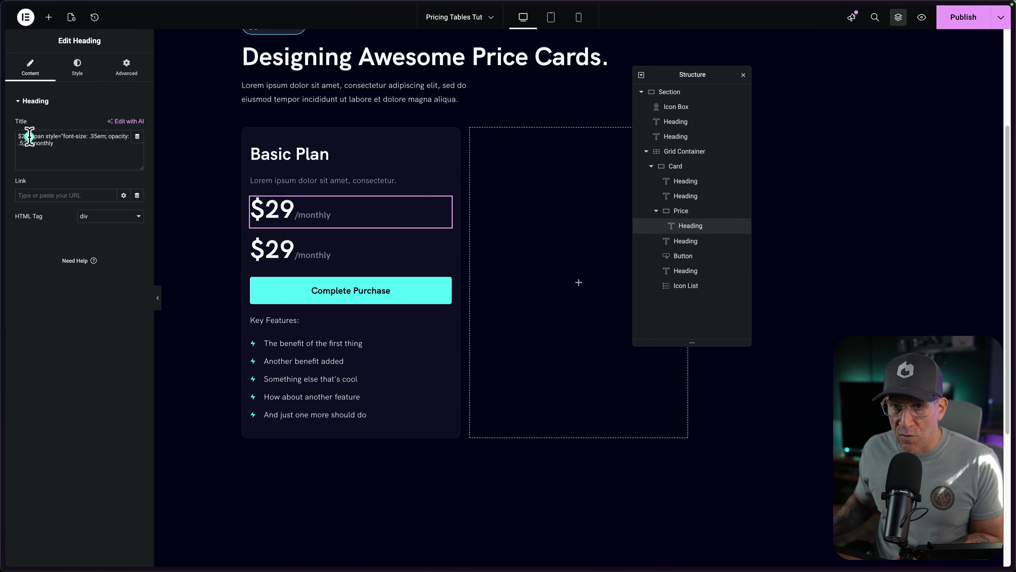
# Step: Trim the copy to $29 and add a duplicate reading /monthly in button-m style
pyautogui.moveTo(29, 136); pyautogui.dragTo(59, 145)
pyautogui.press('BackSpace')
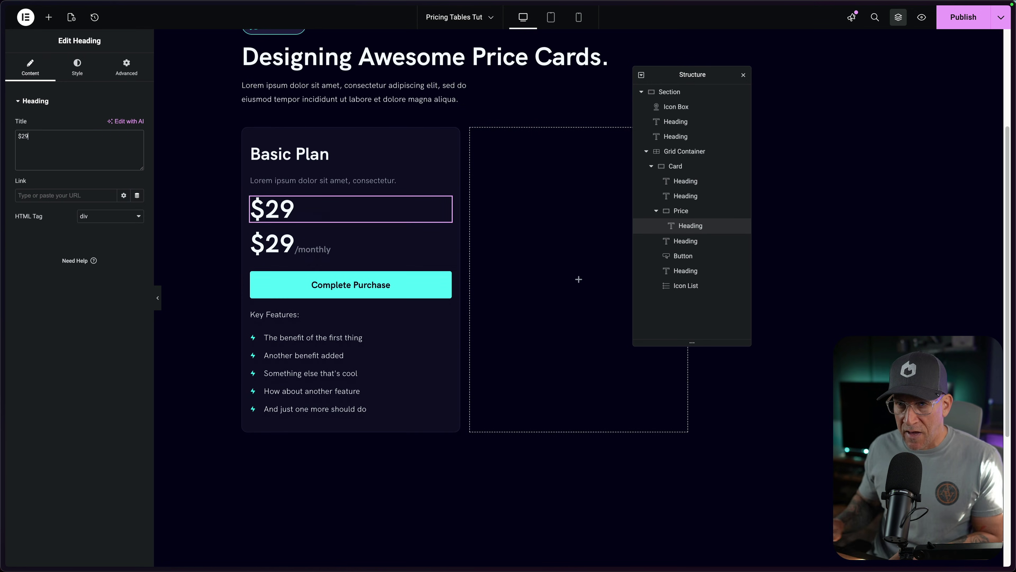
pyautogui.rightClick(441, 199)
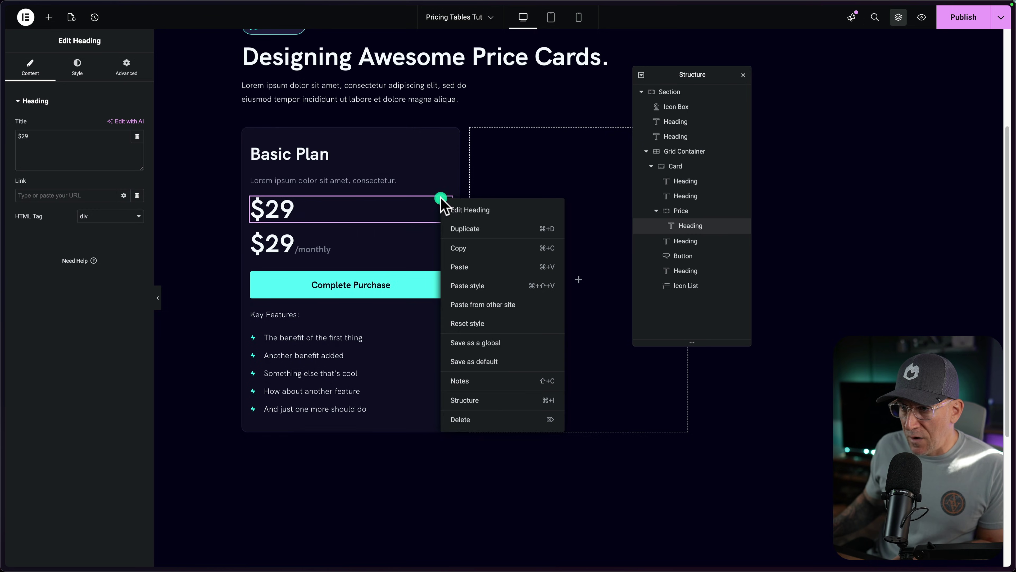
pyautogui.click(453, 229)
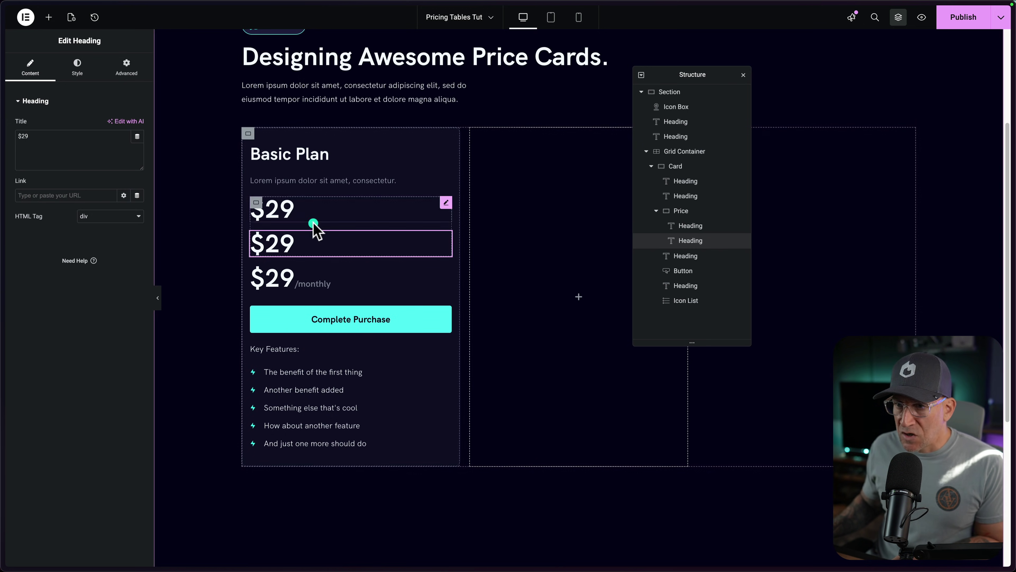
pyautogui.tripleClick(18, 136)
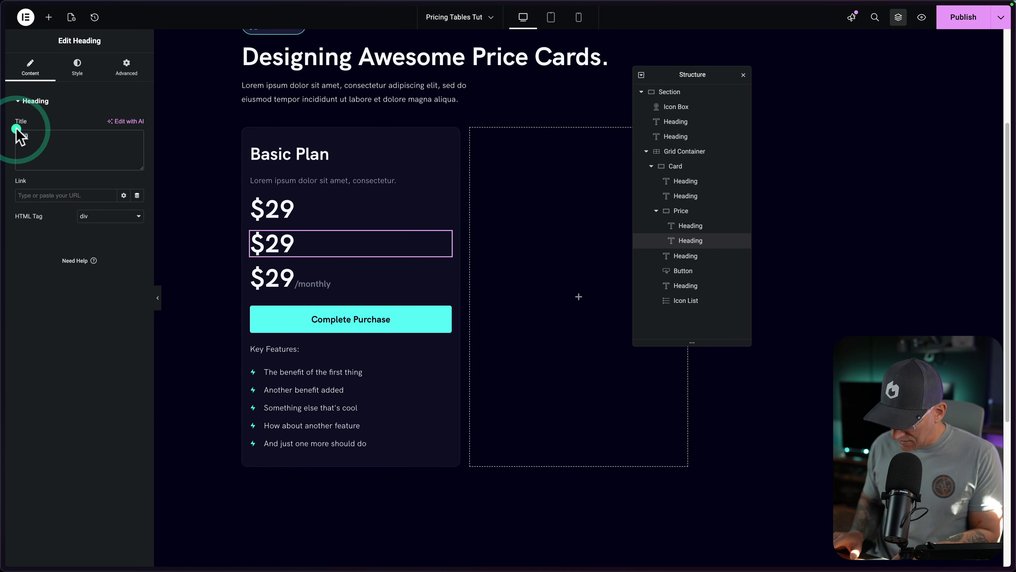
pyautogui.write('/monthly')
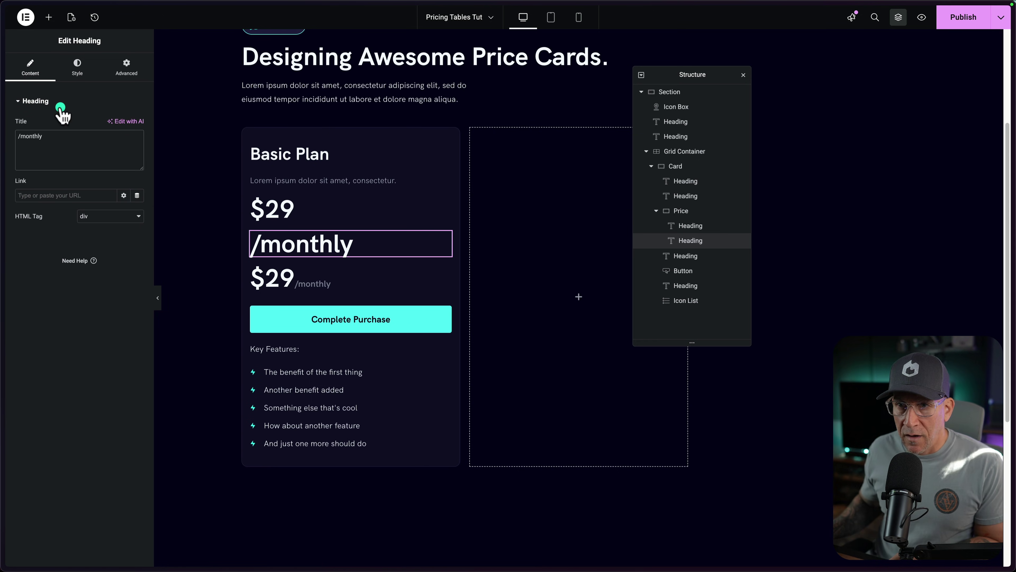
pyautogui.click(77, 66)
pyautogui.click(124, 152)
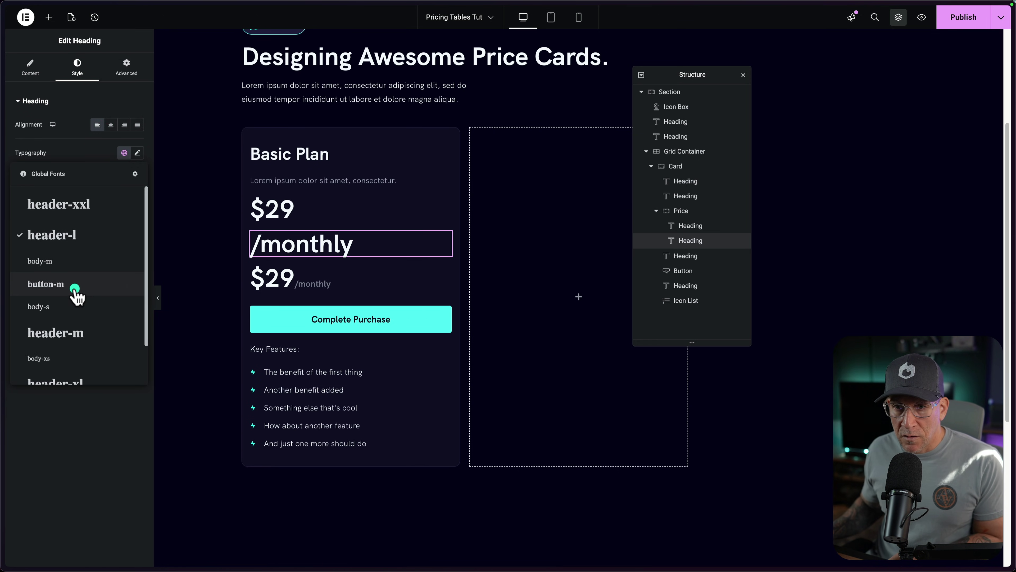
pyautogui.click(75, 291)
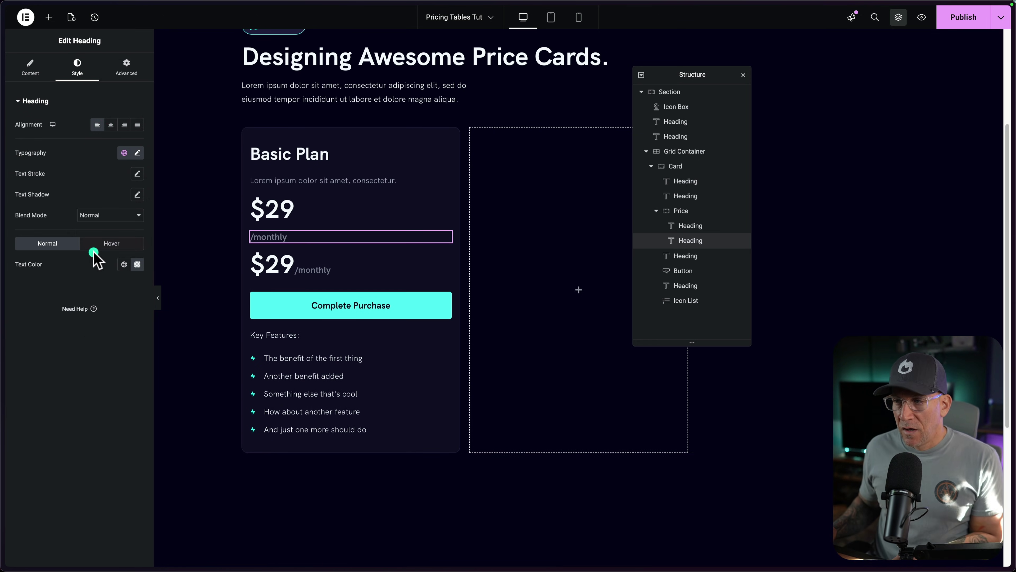
# Step: Lay out the Price container as a centred row with unlinked gaps and 0.5rem column gap
pyautogui.click(678, 211)
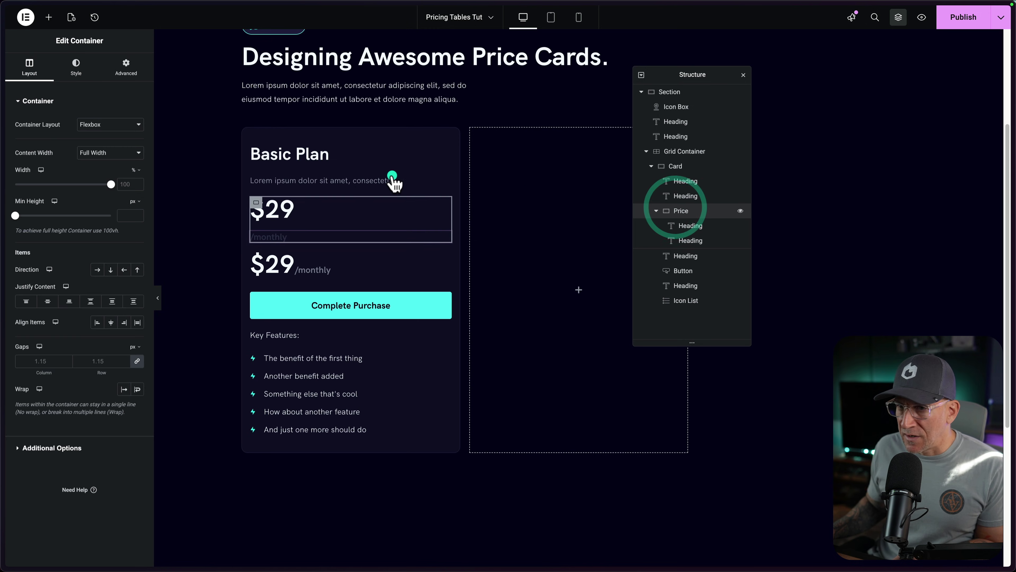
pyautogui.click(98, 269)
pyautogui.click(111, 322)
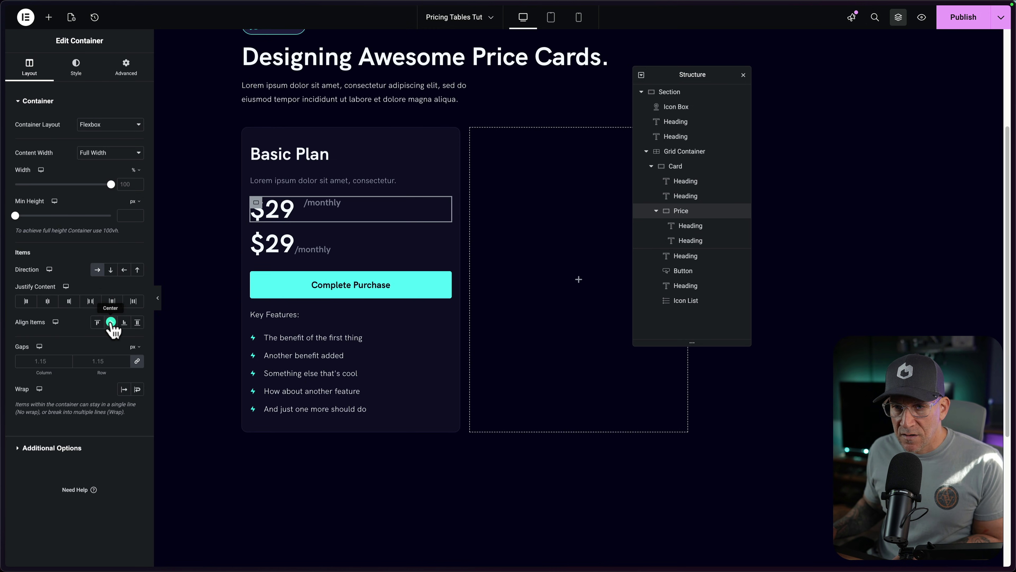
pyautogui.doubleClick(44, 362)
pyautogui.write('0')
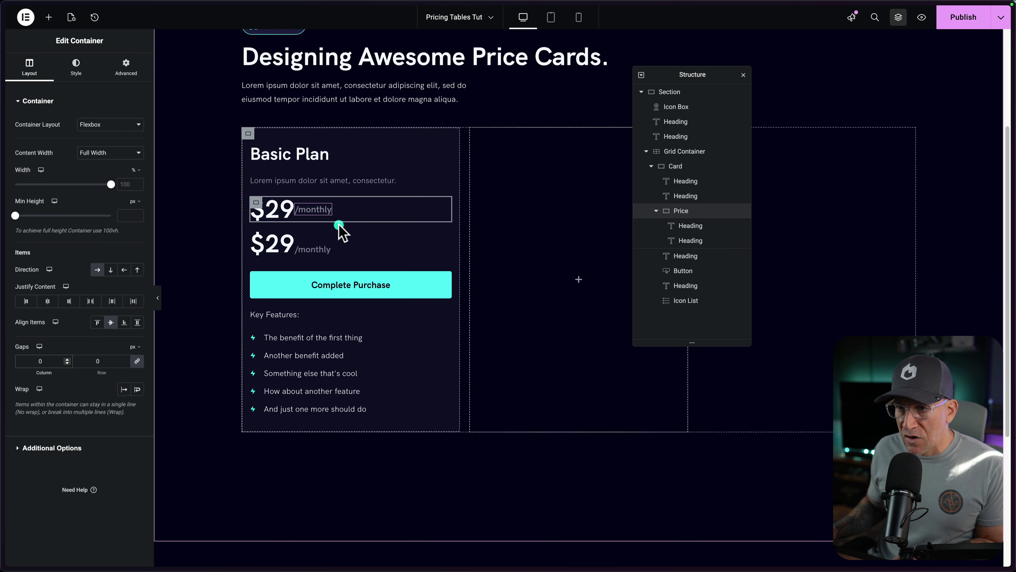
pyautogui.click(136, 361)
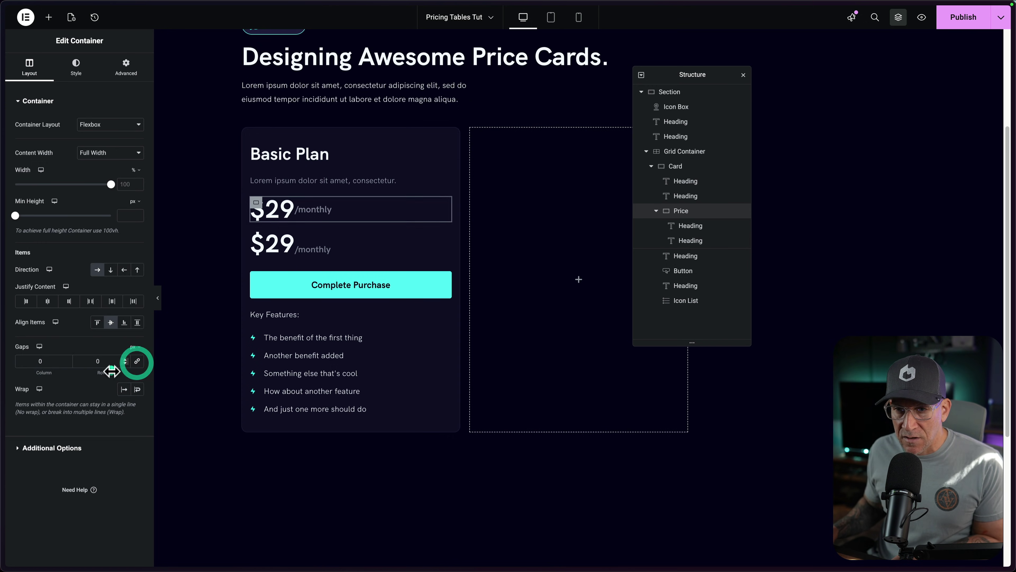
pyautogui.click(67, 359)
pyautogui.write('1')
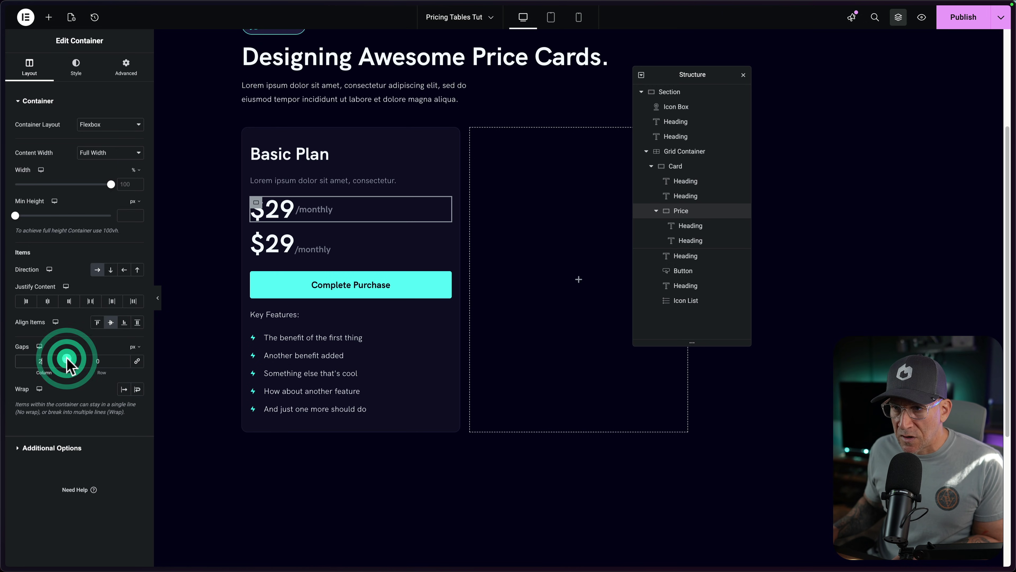
pyautogui.write('0')
pyautogui.press('BackSpace')
pyautogui.press('BackSpace')
pyautogui.write('0.5rem')
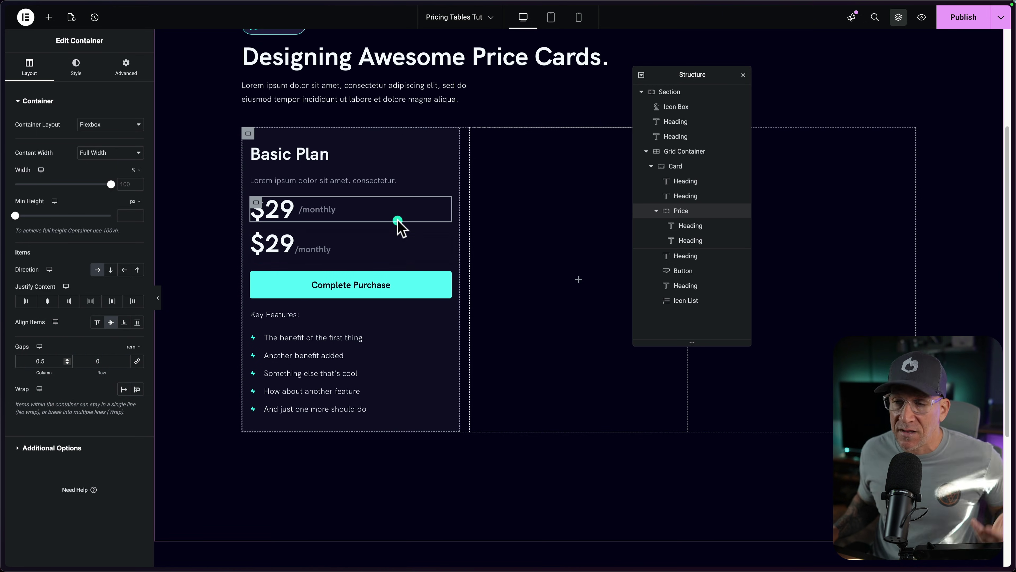
# Step: Drag the duplicate span-based price heading out of the card
pyautogui.click(447, 239)
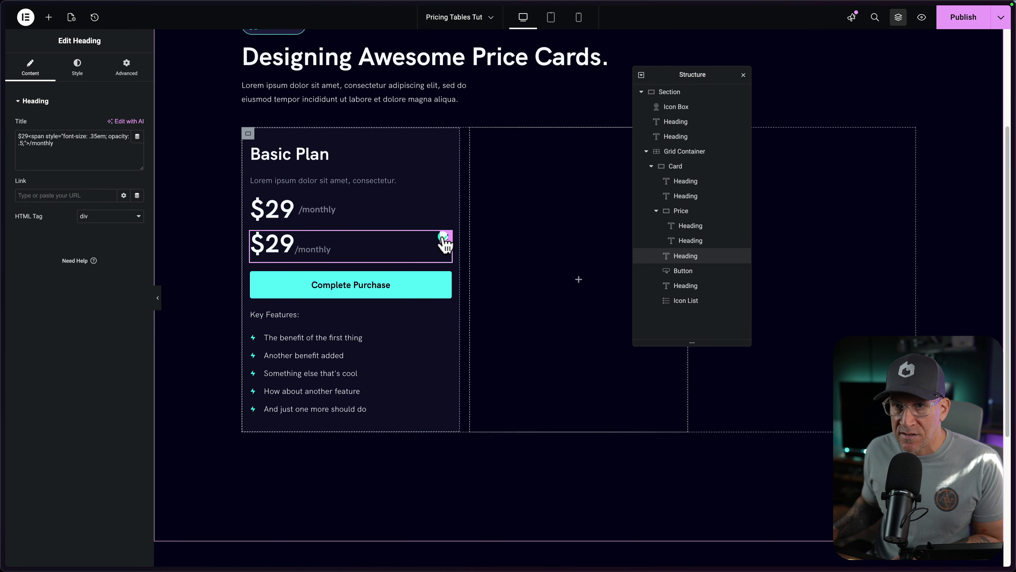
pyautogui.moveTo(444, 239); pyautogui.dragTo(174, 94)
pyautogui.click(447, 125)
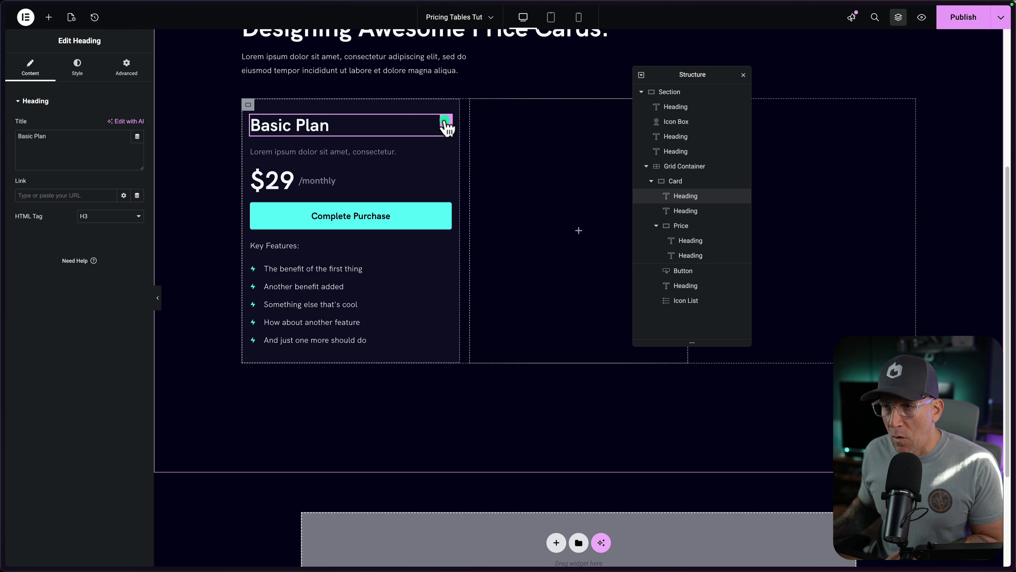
# Step: Insert an Icon Box below the Basic Plan heading and clear its description
pyautogui.click(78, 32)
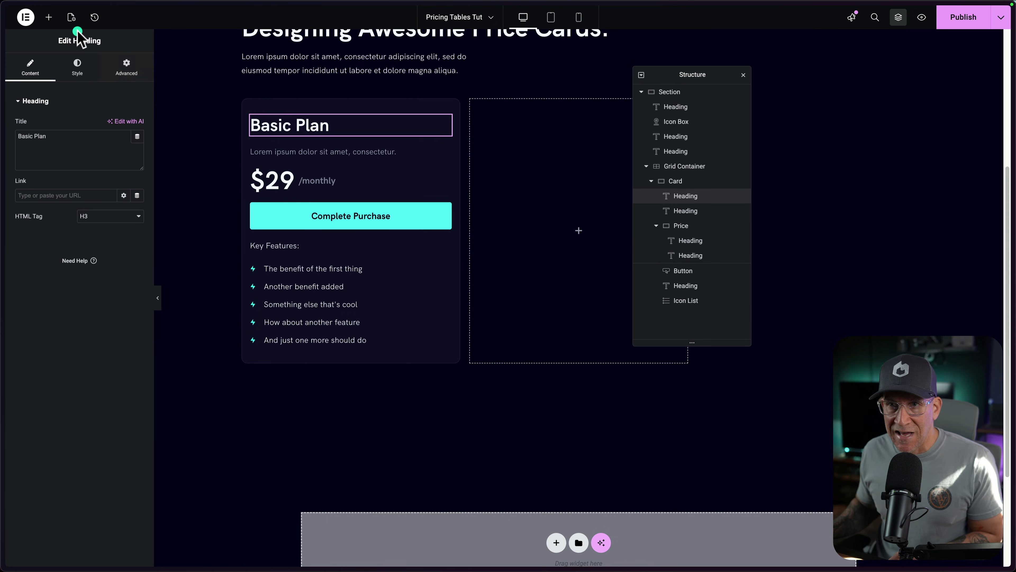
pyautogui.click(50, 17)
pyautogui.click(60, 85)
pyautogui.write('icon')
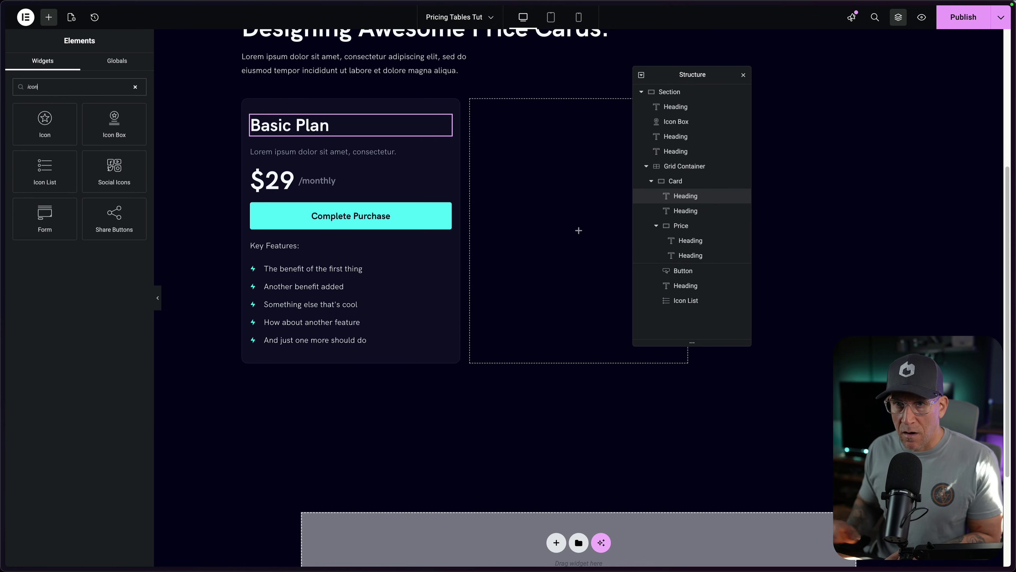
pyautogui.click(79, 109)
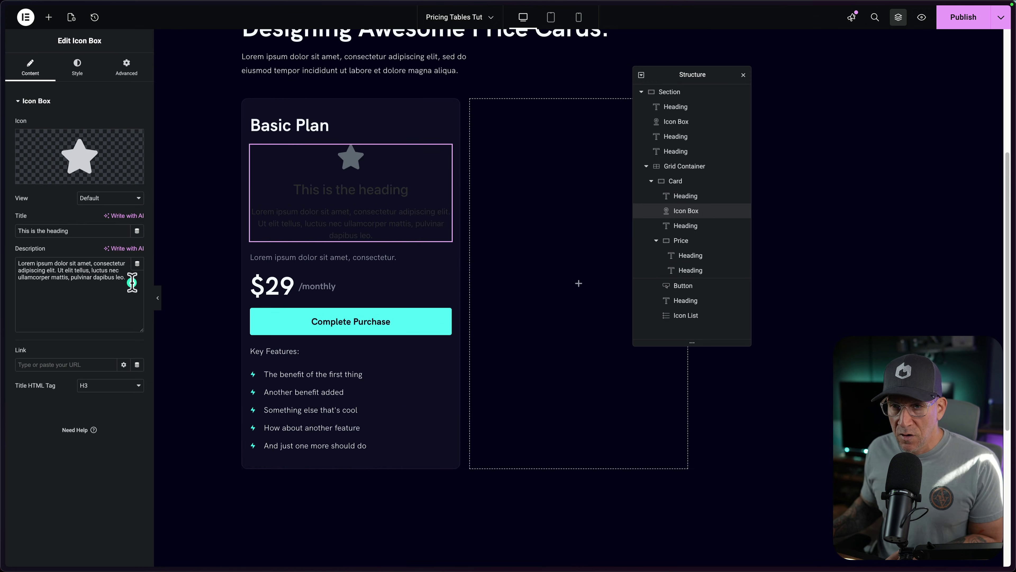
pyautogui.tripleClick(35, 264)
pyautogui.press('BackSpace')
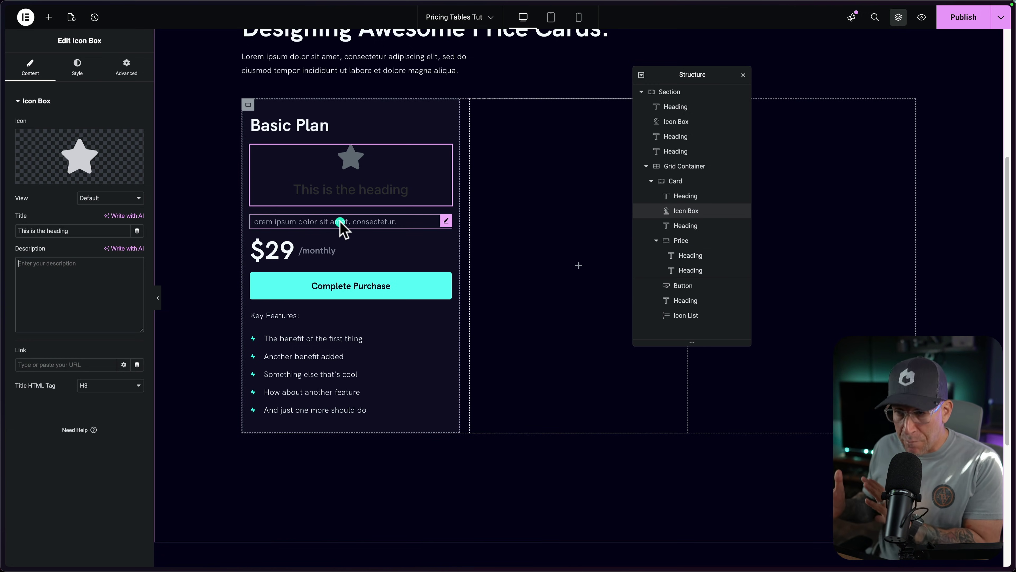
# Step: Title the icon box 'Basic Plan' and use the lightning SVG as its icon
pyautogui.click(57, 249)
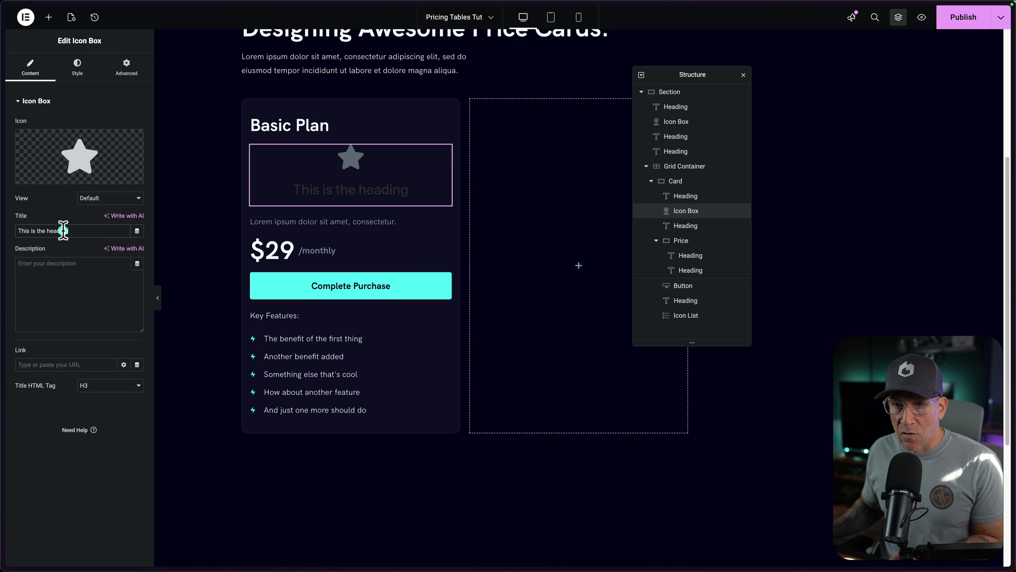
pyautogui.write('Basic Plan')
pyautogui.click(78, 396)
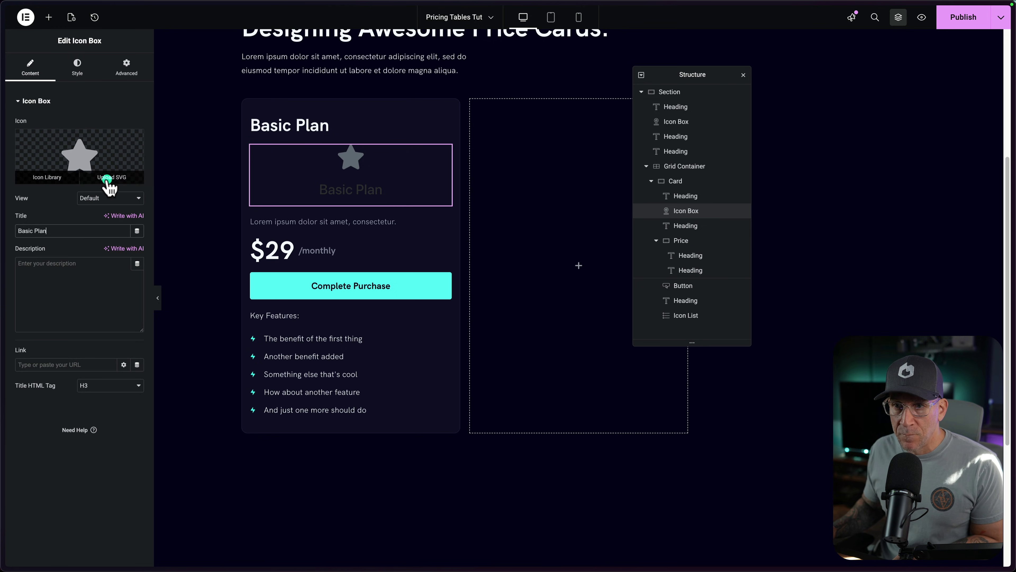
pyautogui.click(106, 181)
pyautogui.click(352, 161)
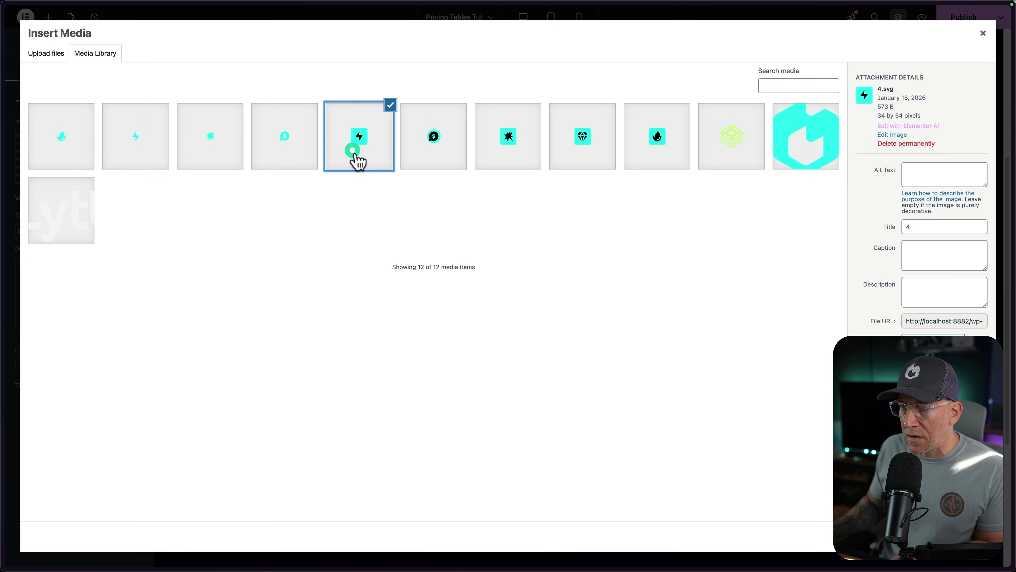
pyautogui.doubleClick(352, 160)
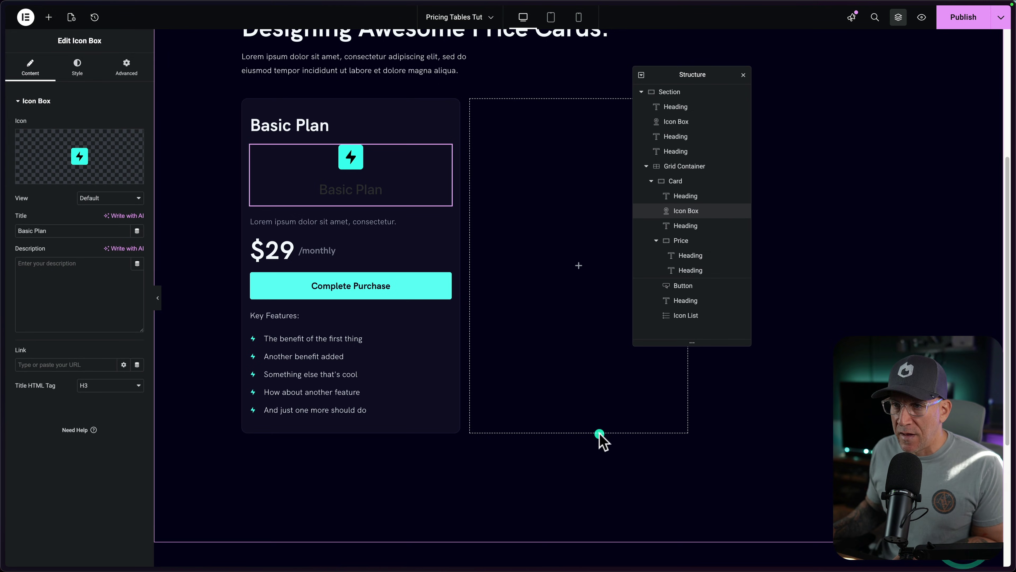
# Step: Place the icon at the title's start with spacing 16 and content spacing -8
pyautogui.click(77, 67)
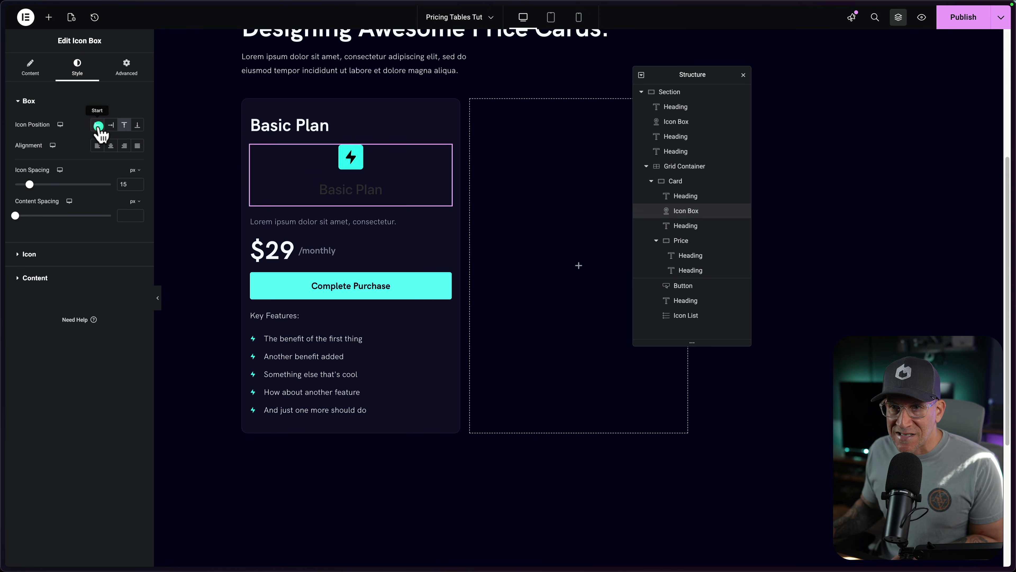
pyautogui.click(97, 125)
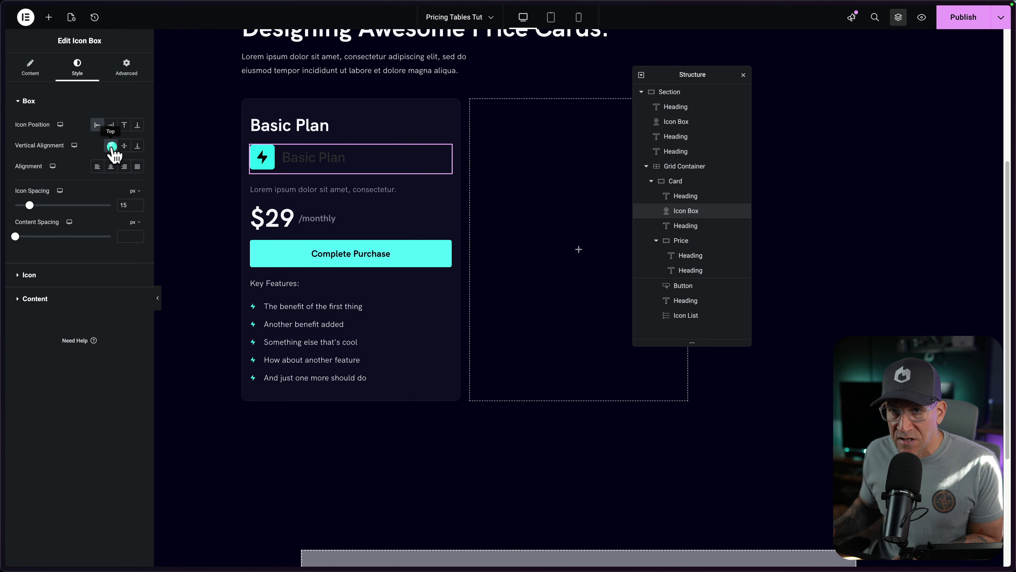
pyautogui.click(128, 205)
pyautogui.write('16')
pyautogui.press('Tab')
pyautogui.write('-8')
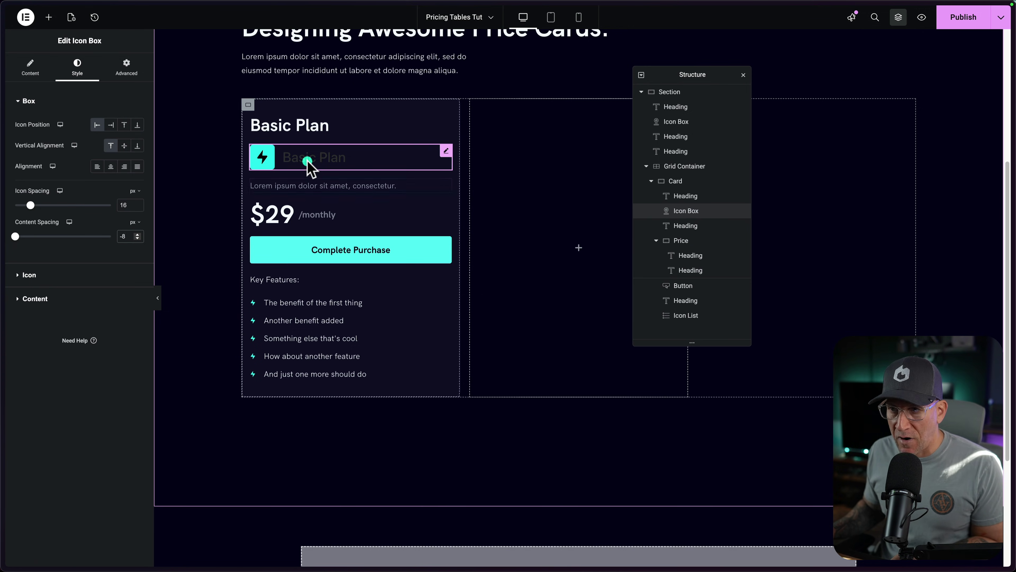
# Step: Set icon size 32, a white header-m title, and bottom-align the icon
pyautogui.click(45, 276)
pyautogui.click(126, 200)
pyautogui.write('32')
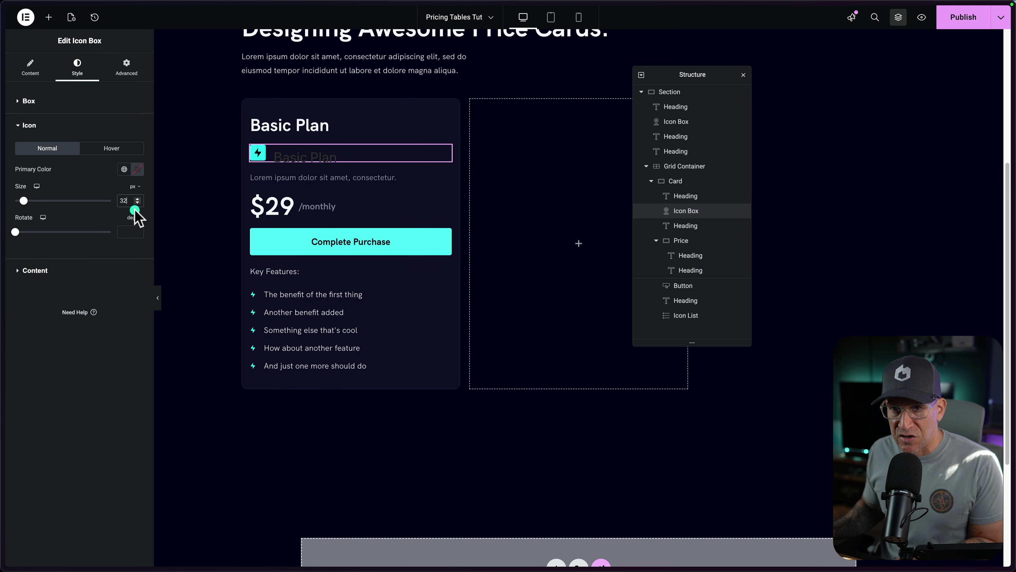
pyautogui.click(114, 271)
pyautogui.click(124, 193)
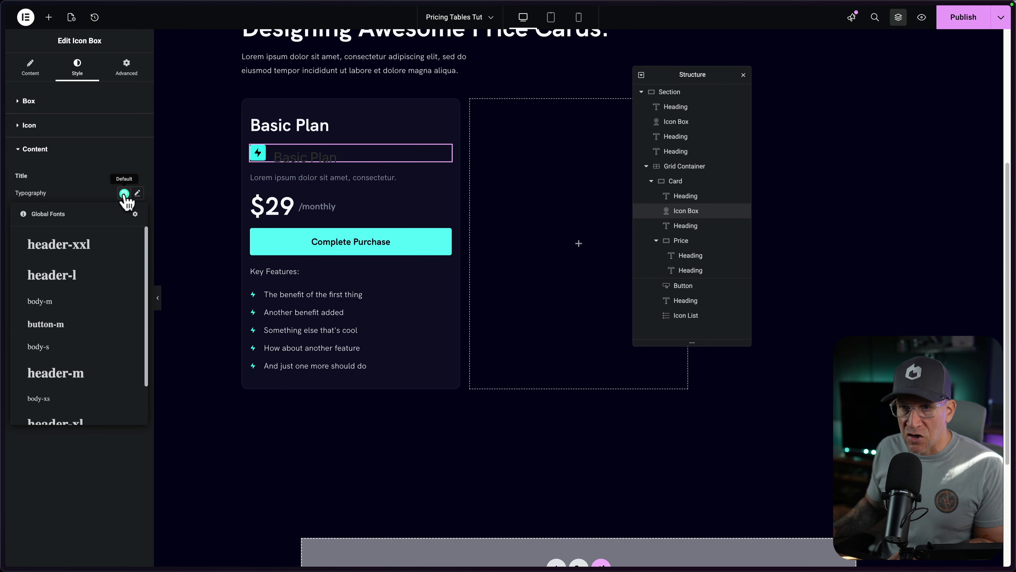
pyautogui.click(60, 374)
pyautogui.click(124, 277)
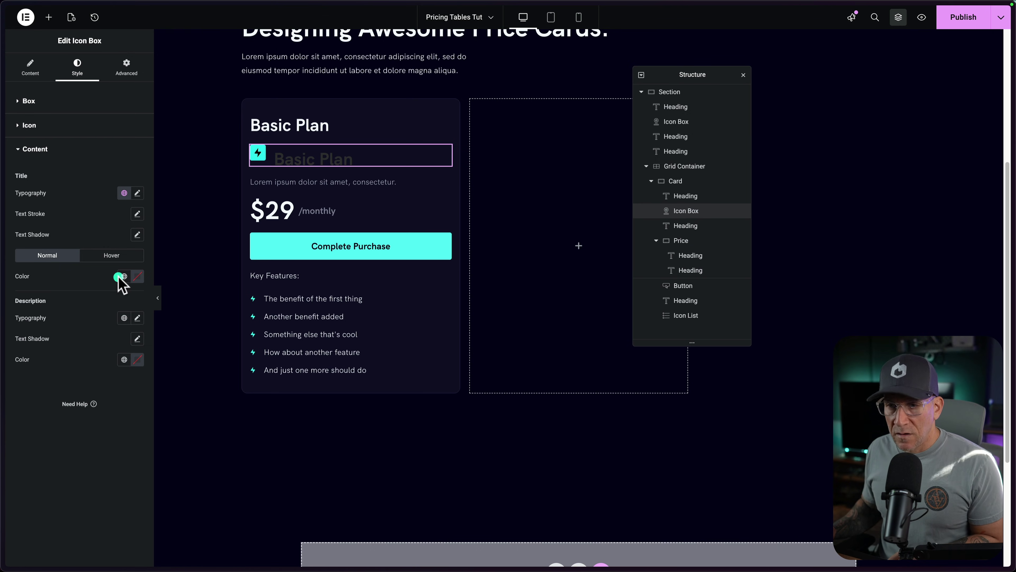
pyautogui.click(98, 340)
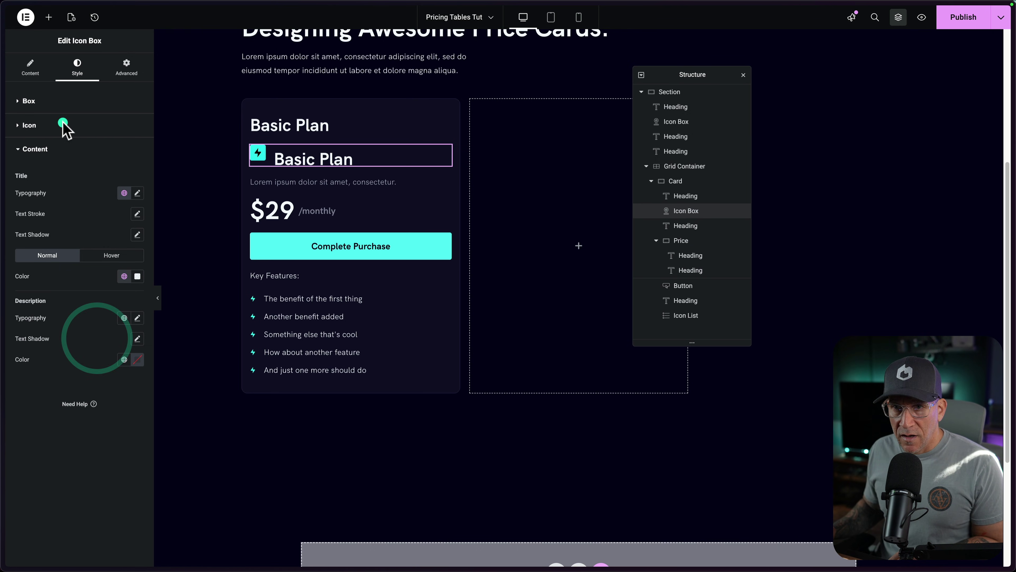
pyautogui.click(54, 105)
pyautogui.click(128, 145)
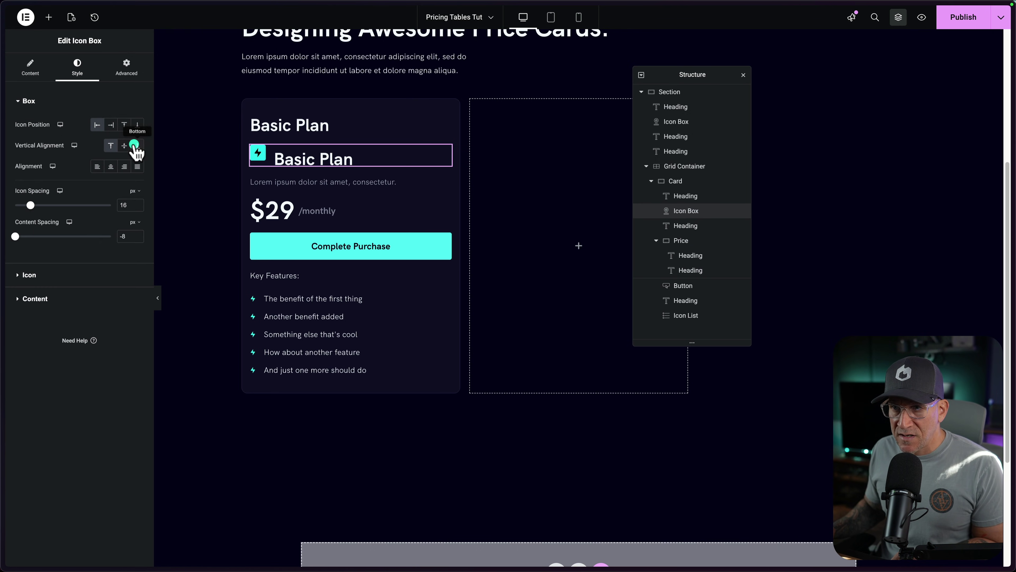
pyautogui.click(135, 146)
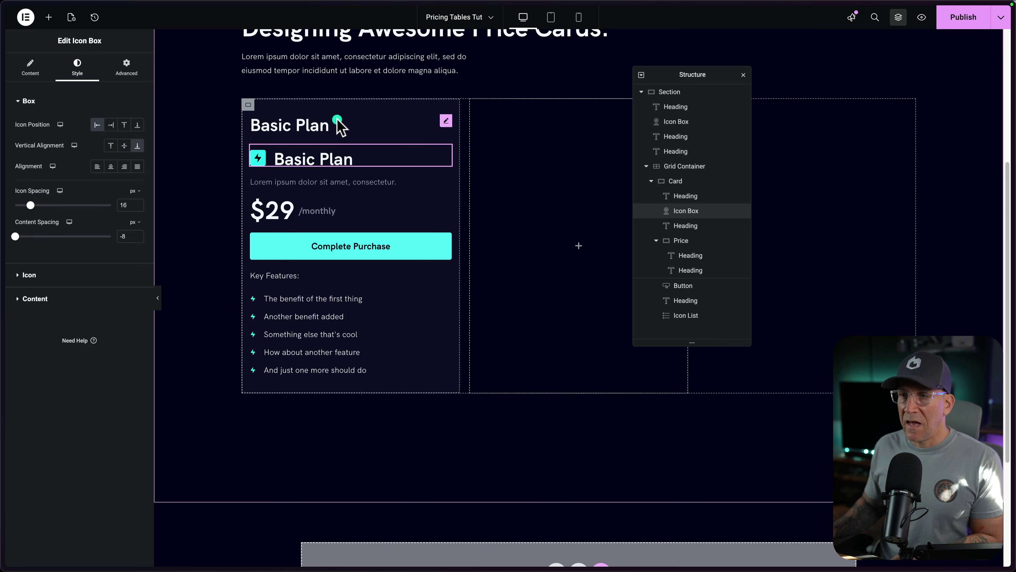
# Step: Delete the old standalone Basic Plan heading
pyautogui.click(445, 120)
pyautogui.rightClick(445, 120)
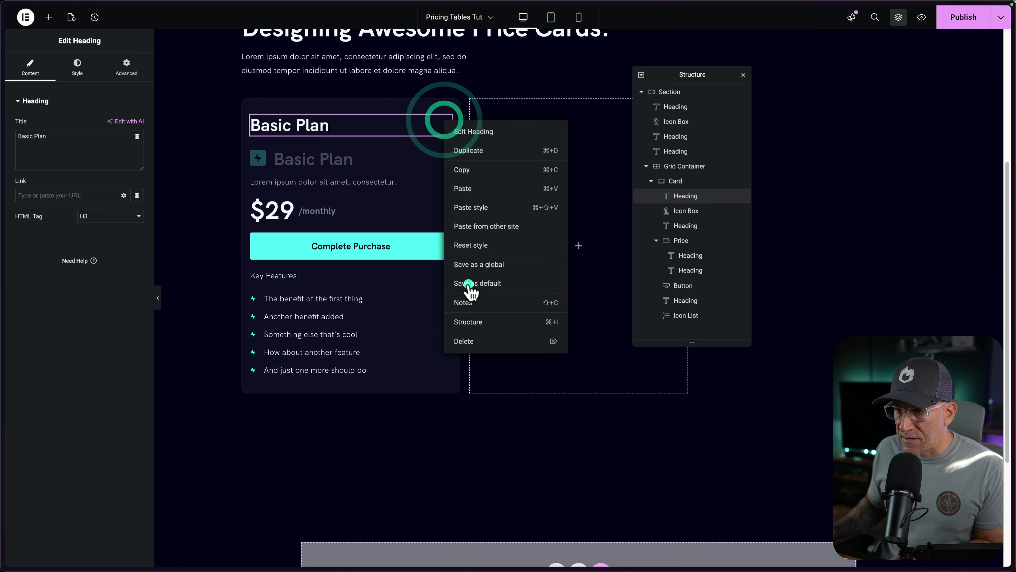
pyautogui.click(464, 341)
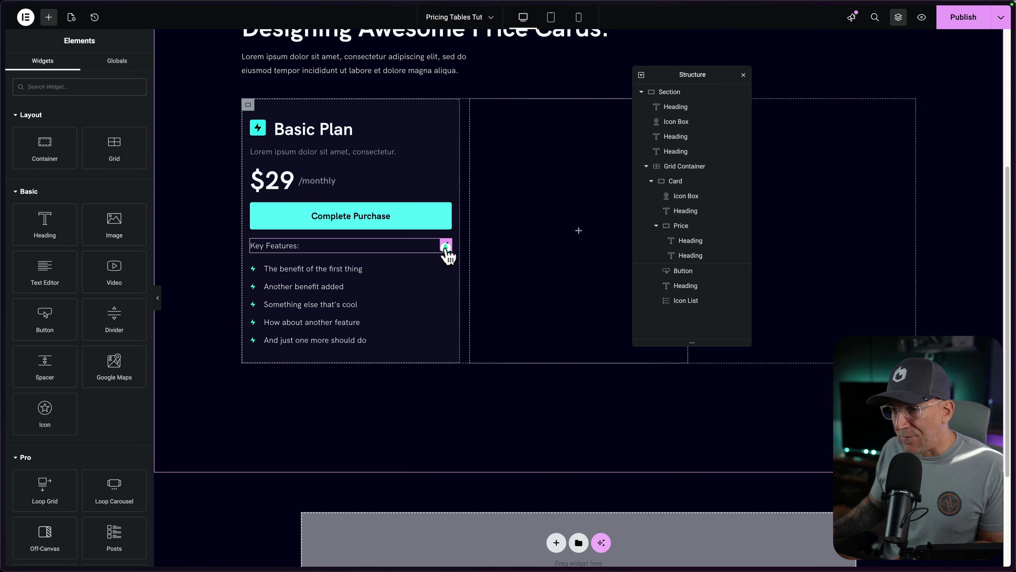
# Step: Drag a Divider widget (searched as 'div') near the Key Features heading, then reselect the heading
pyautogui.click(445, 246)
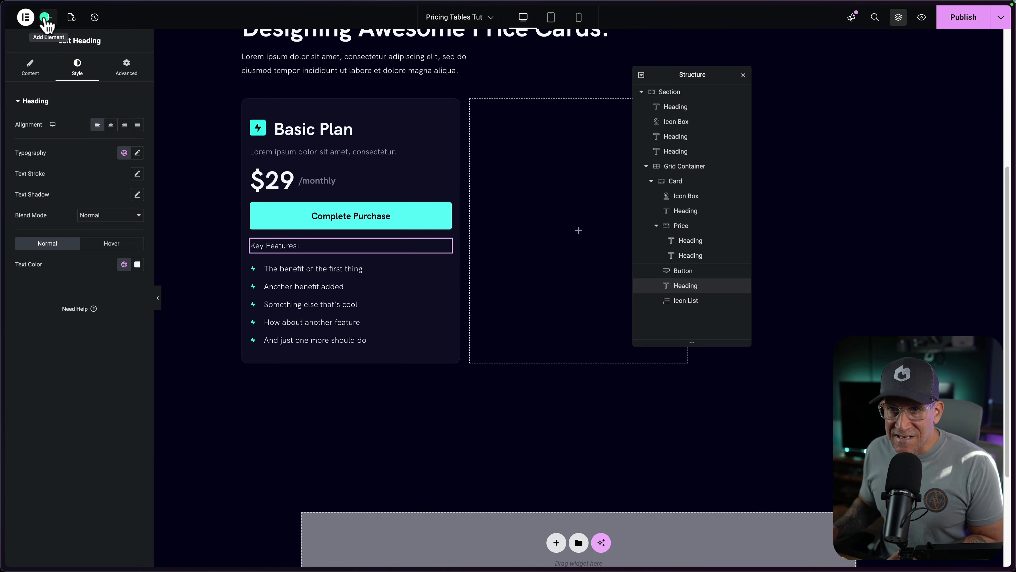
pyautogui.click(48, 17)
pyautogui.click(58, 77)
pyautogui.write('div')
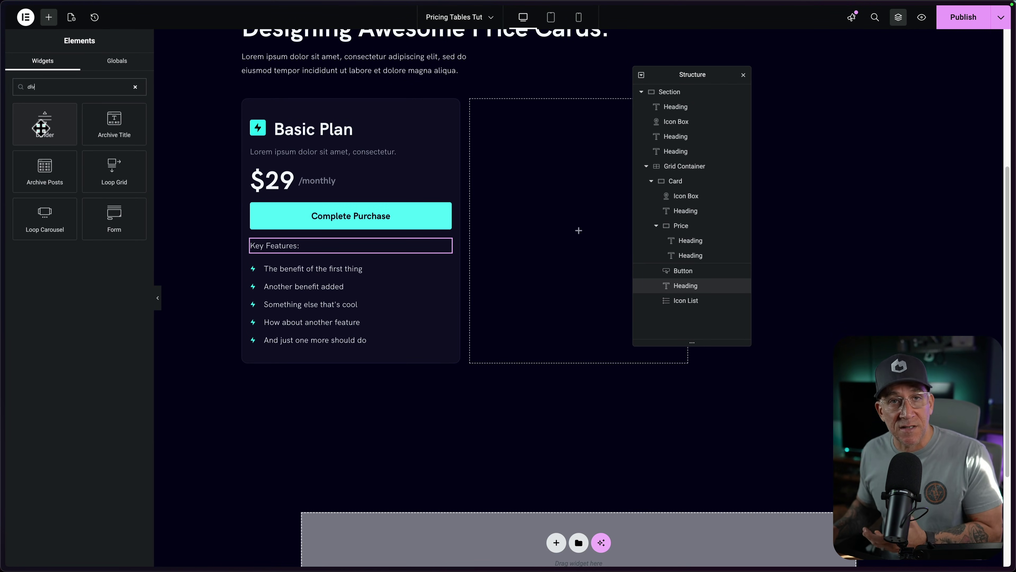
pyautogui.moveTo(41, 128); pyautogui.dragTo(450, 260)
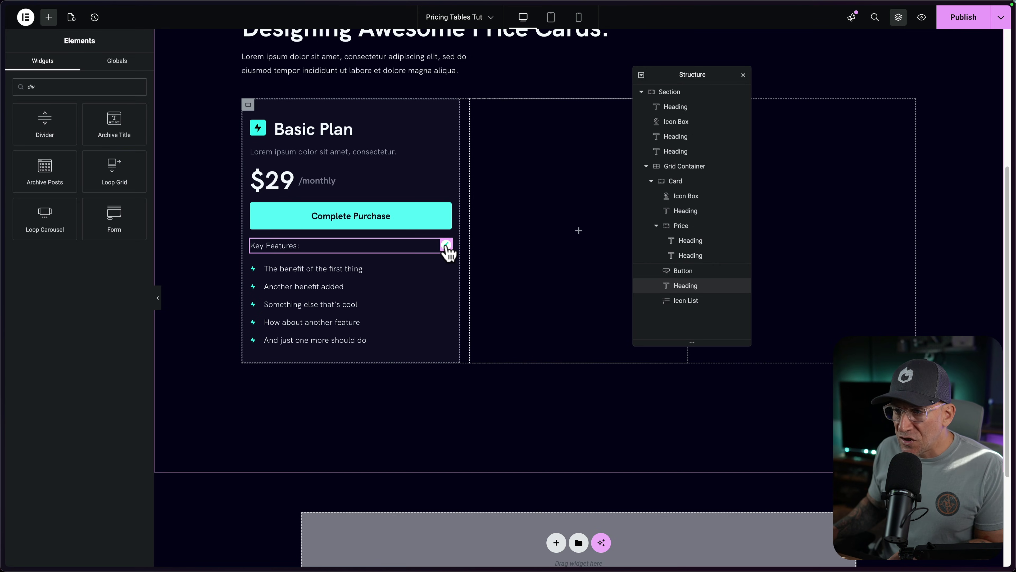
pyautogui.click(447, 245)
pyautogui.click(289, 247)
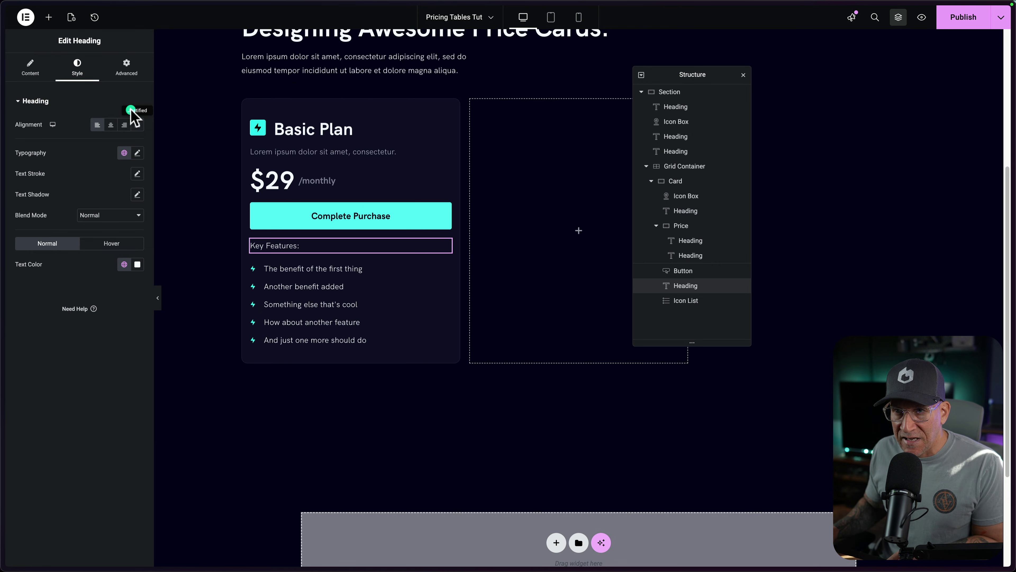
pyautogui.click(283, 249)
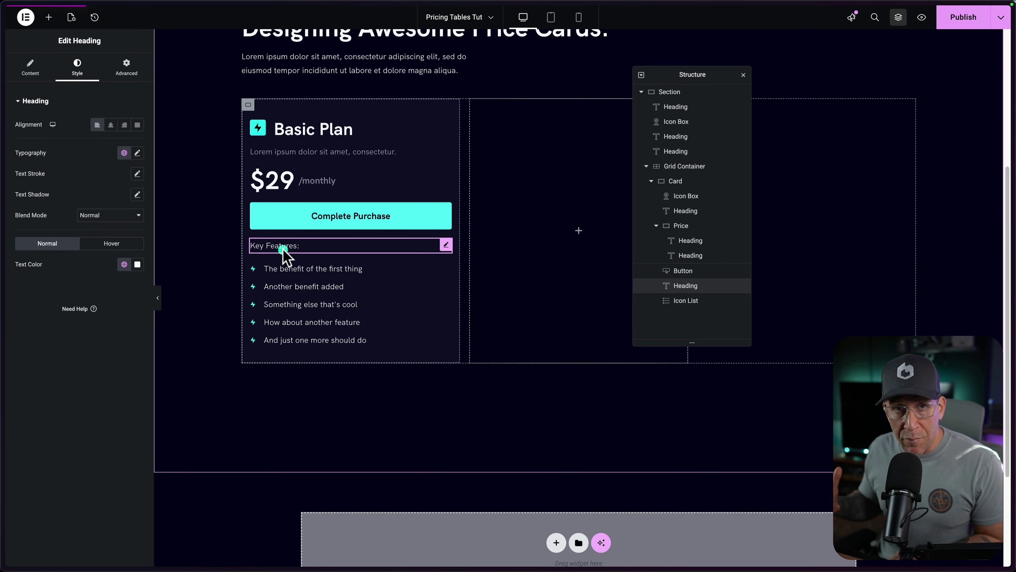
# Step: Unlink the Key Features heading's padding and set its bottom padding to 16
pyautogui.click(126, 65)
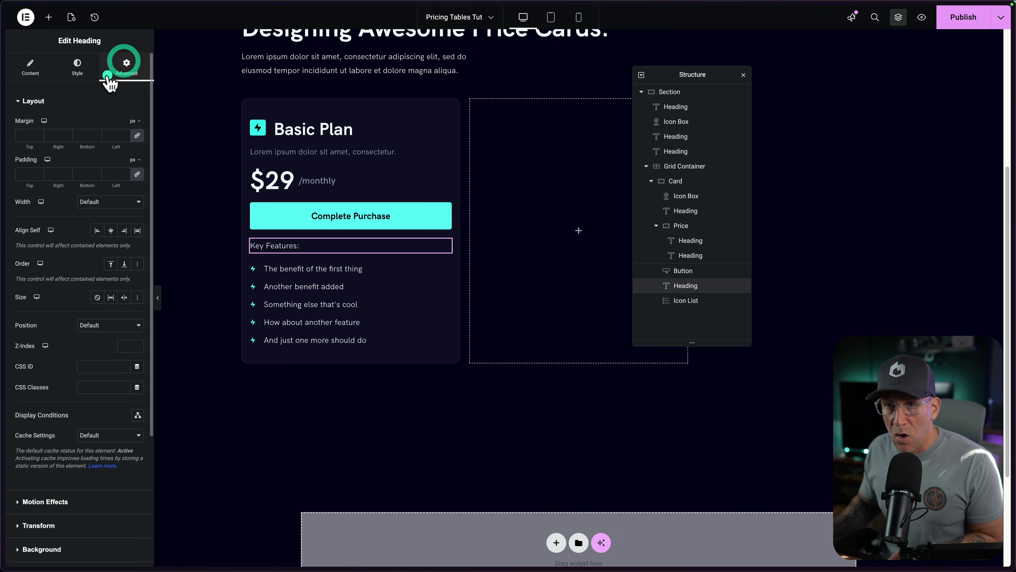
pyautogui.click(137, 173)
pyautogui.click(95, 173)
pyautogui.write('16')
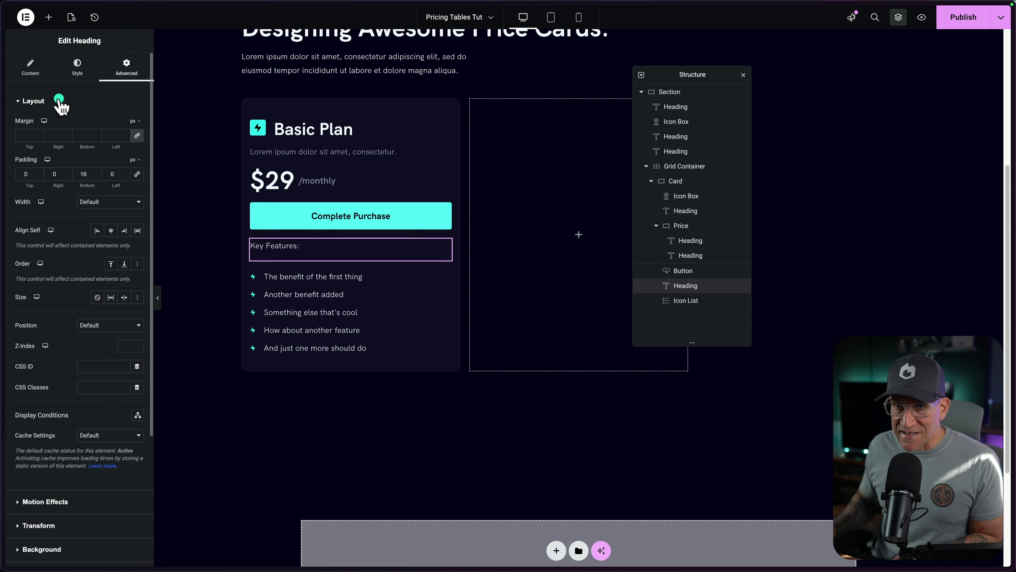
# Step: Give the heading a solid 1px bottom-only border in a light, translucent colour
pyautogui.scroll(-5, 92, 333)
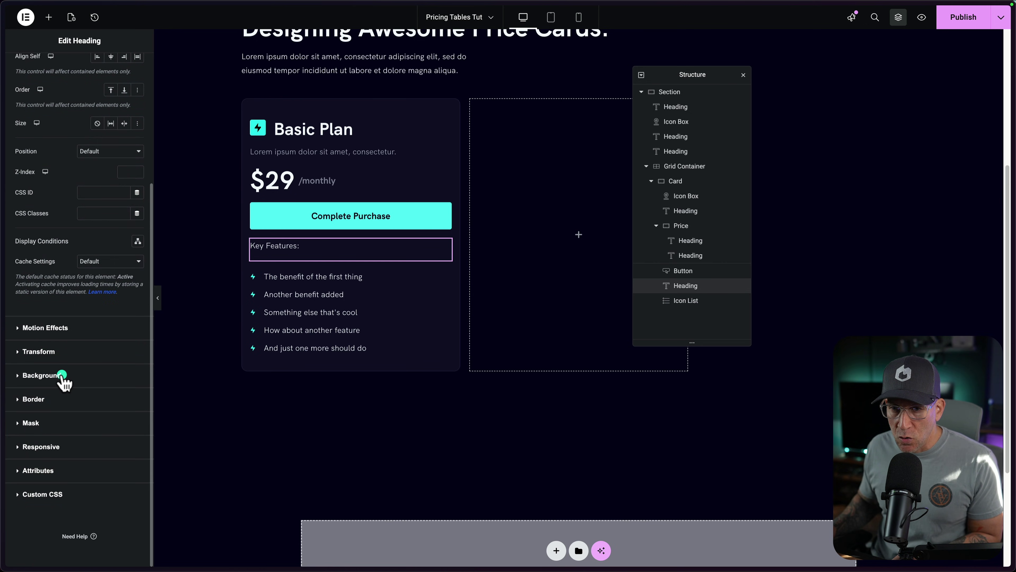
pyautogui.click(34, 398)
pyautogui.click(130, 239)
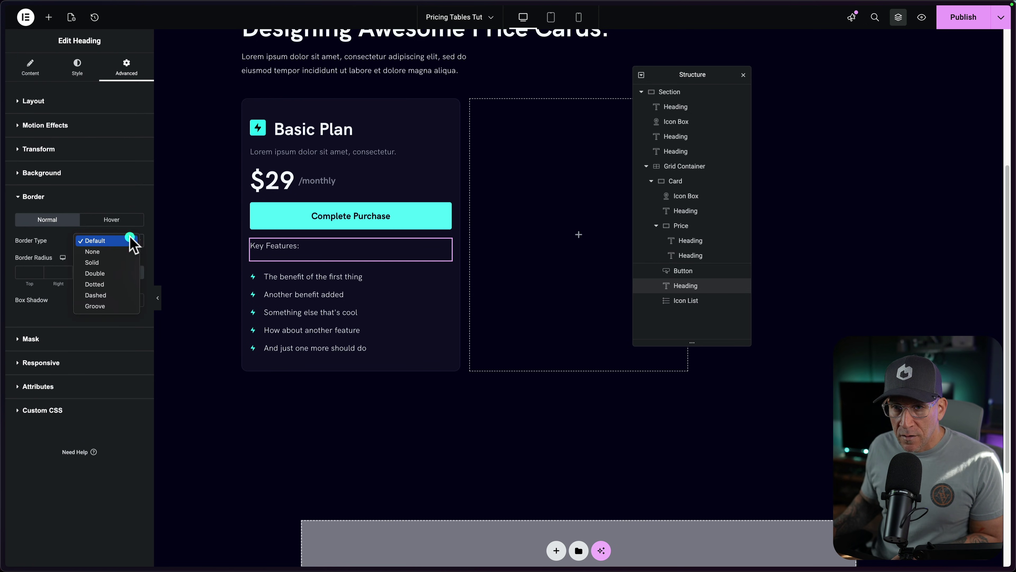
pyautogui.click(107, 263)
pyautogui.click(137, 272)
pyautogui.click(98, 272)
pyautogui.write('1')
pyautogui.click(97, 271)
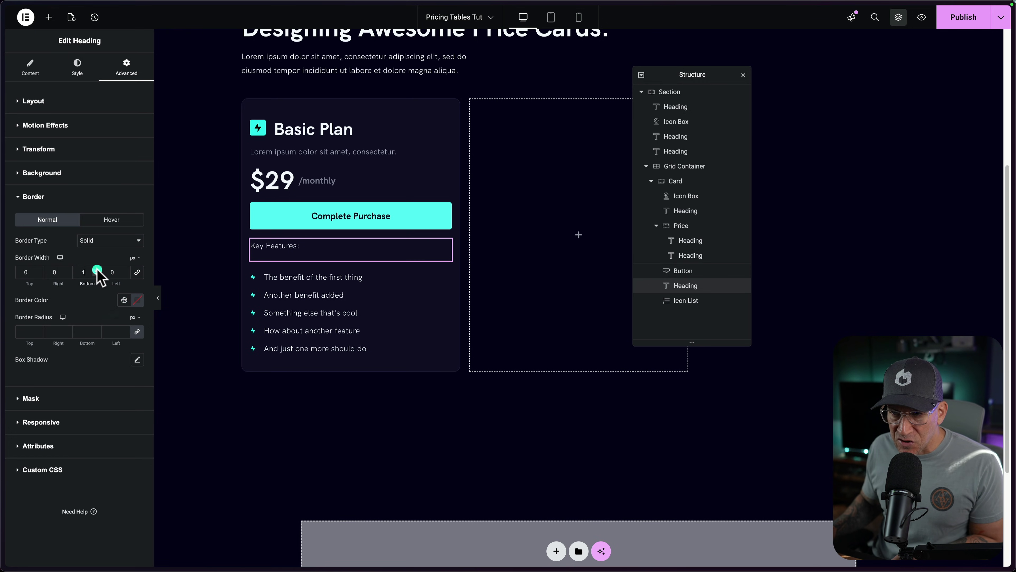
pyautogui.click(124, 300)
pyautogui.click(72, 422)
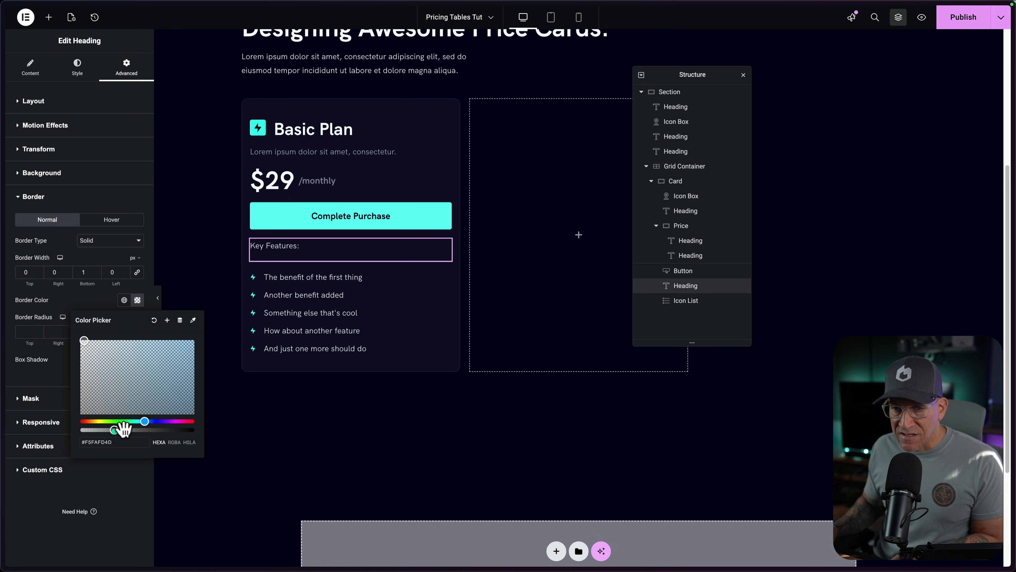
pyautogui.click(362, 289)
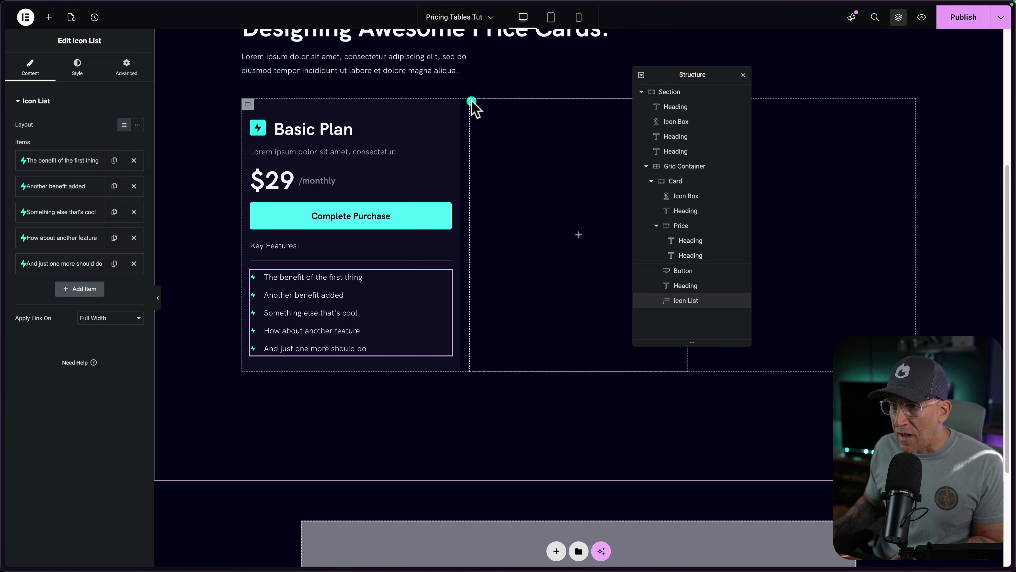
# Step: Set the heading's top padding to 32 and check the Basic Plan card's spacing
pyautogui.click(247, 104)
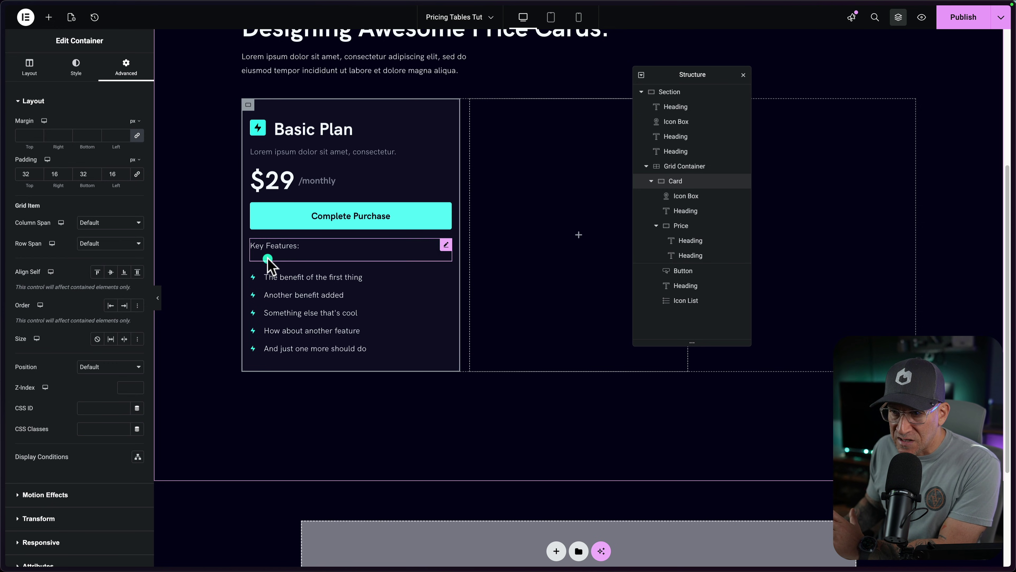
pyautogui.click(445, 245)
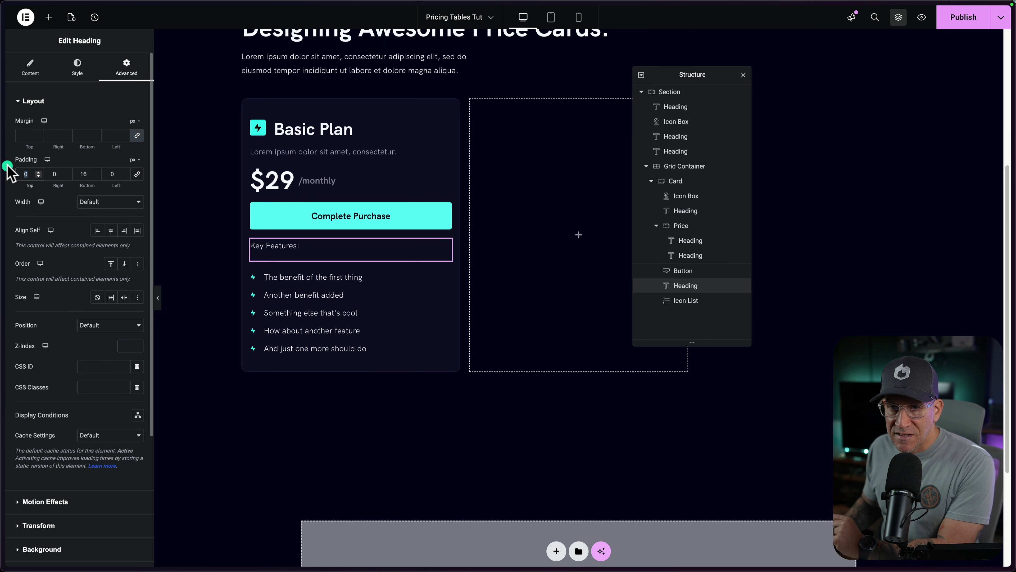
pyautogui.write('32')
pyautogui.click(416, 378)
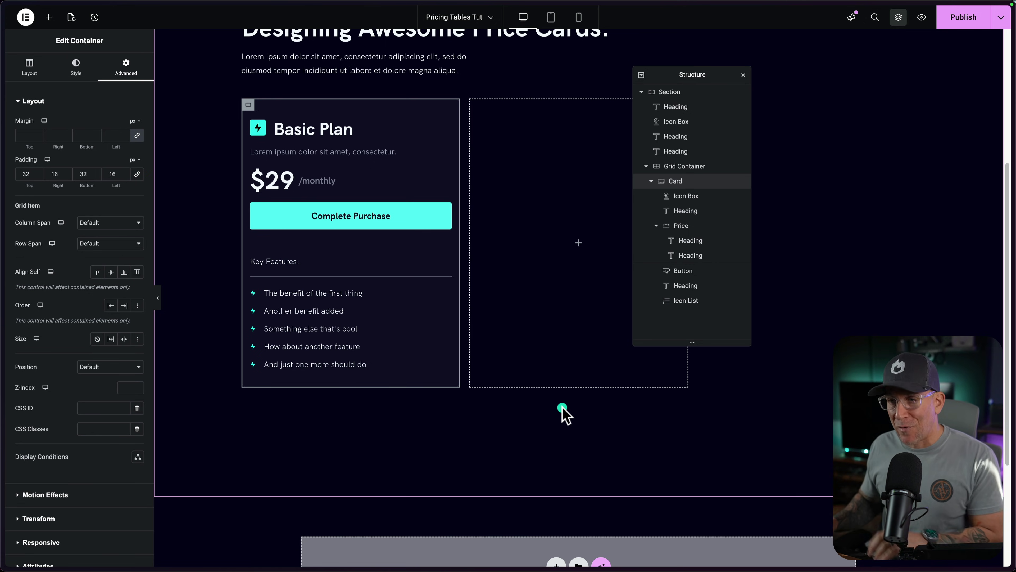
# Step: Duplicate the Card twice in the Navigator to make three pricing cards
pyautogui.click(650, 180)
pyautogui.click(684, 181)
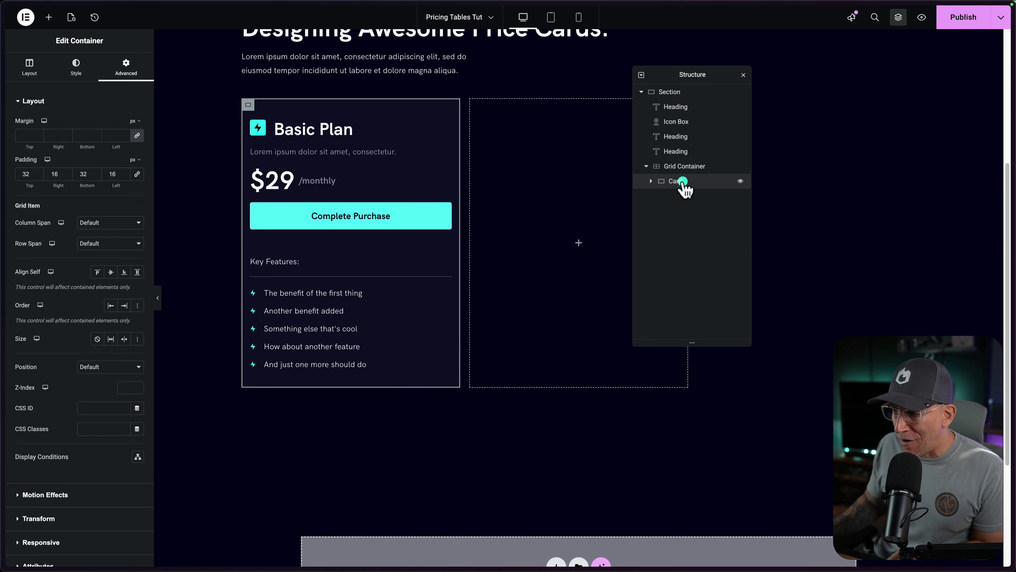
pyautogui.rightClick(682, 182)
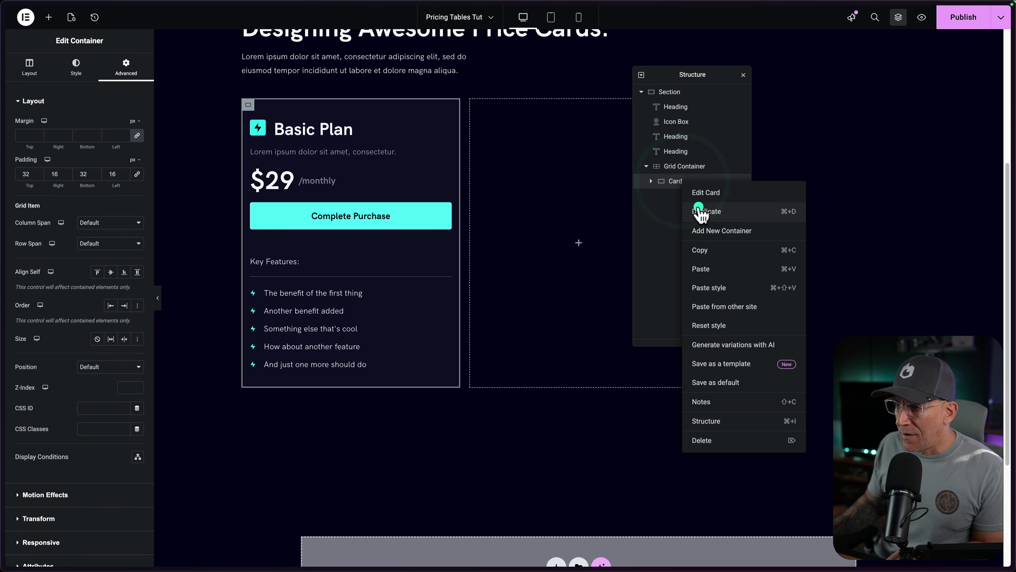
pyautogui.click(696, 211)
pyautogui.rightClick(680, 196)
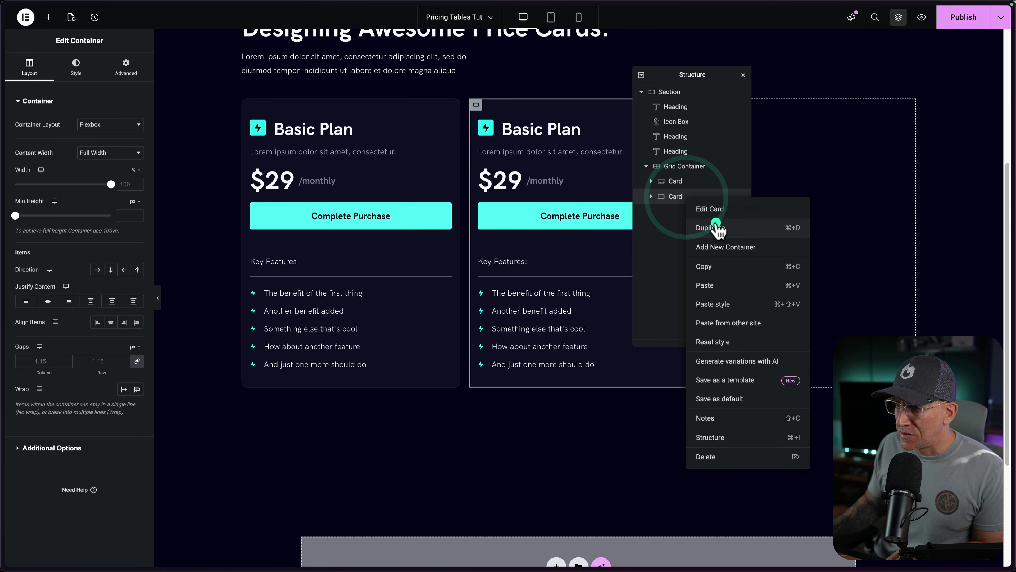
pyautogui.click(709, 227)
# Step: Select the Pro and Ultra Plan titles and the Pro feature list for editing
pyautogui.click(542, 128)
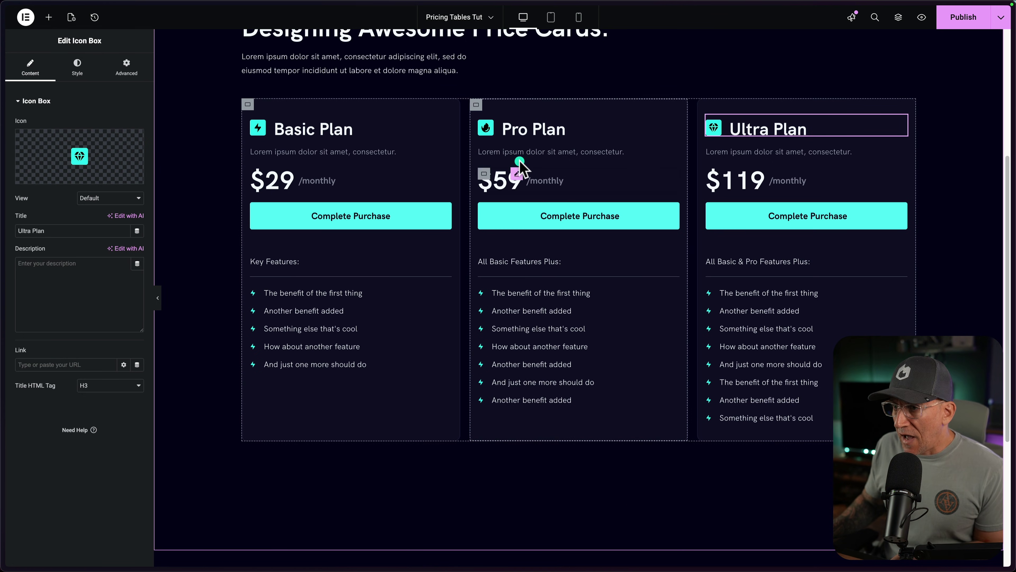
pyautogui.click(534, 134)
pyautogui.click(737, 127)
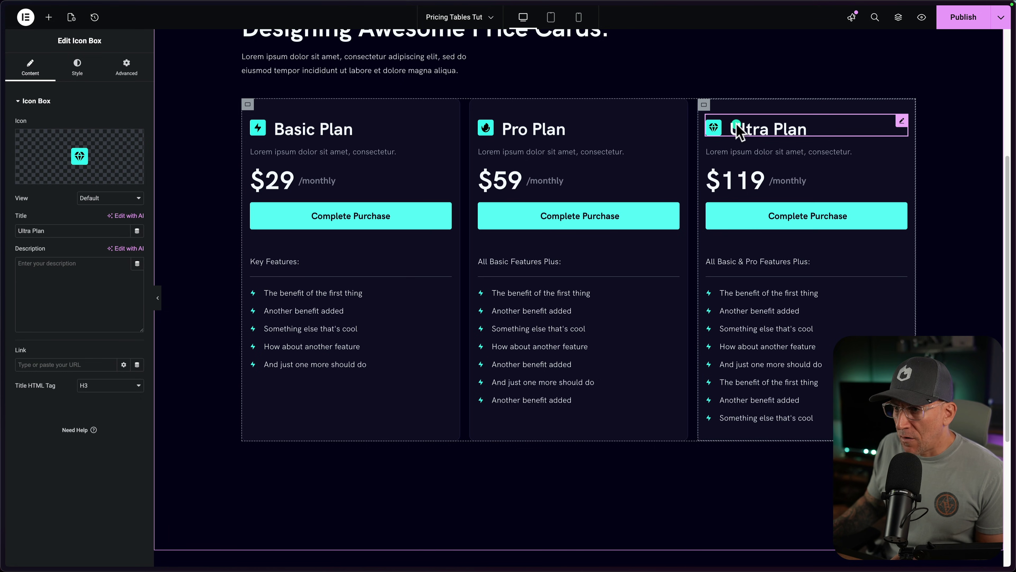
pyautogui.click(534, 379)
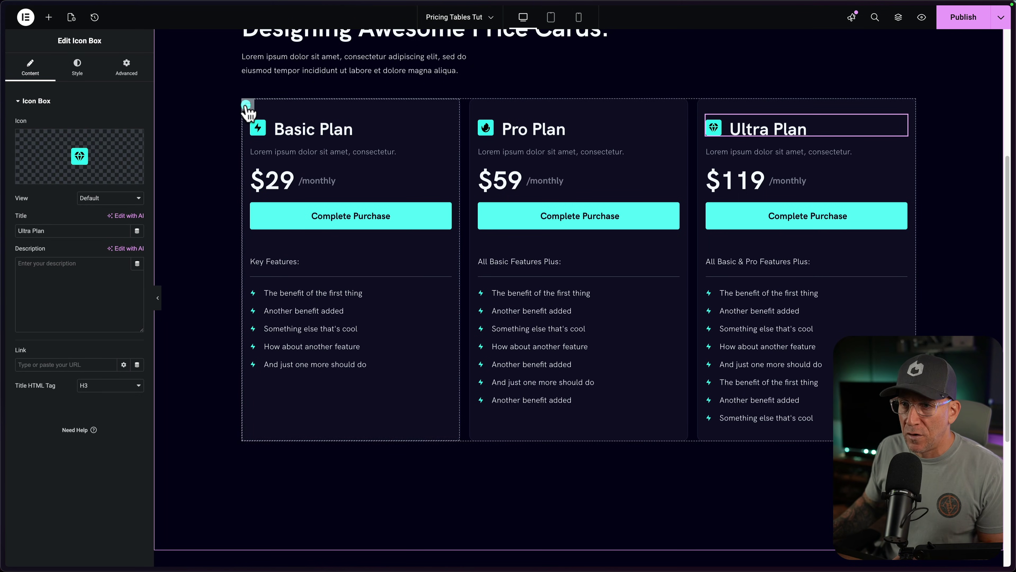
# Step: Collapse the second and third cards in the Navigator and select the Basic Plan card
pyautogui.click(247, 106)
pyautogui.rightClick(249, 107)
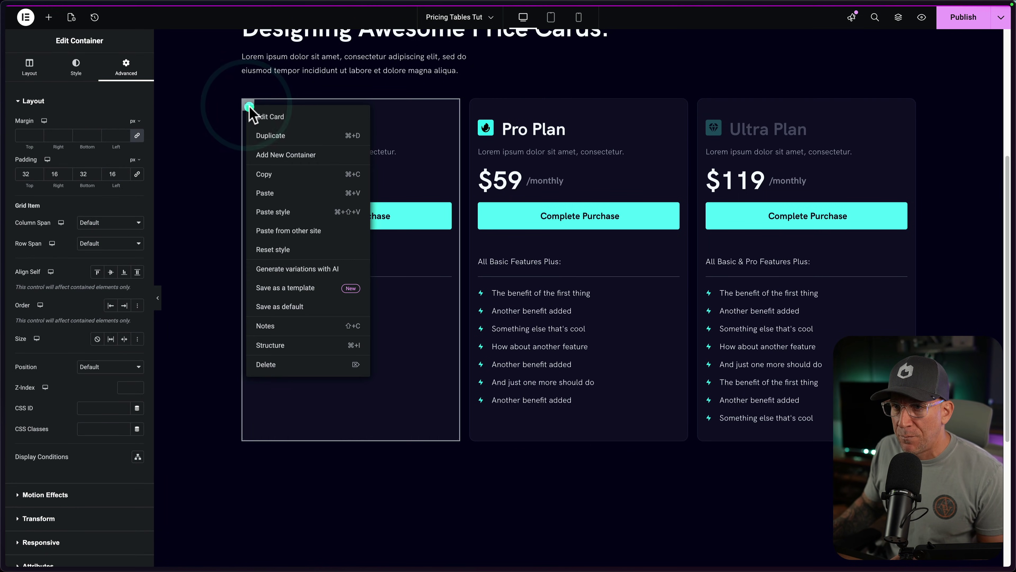
pyautogui.click(285, 343)
pyautogui.click(670, 217)
pyautogui.click(666, 222)
pyautogui.click(673, 232)
pyautogui.click(672, 231)
pyautogui.click(697, 202)
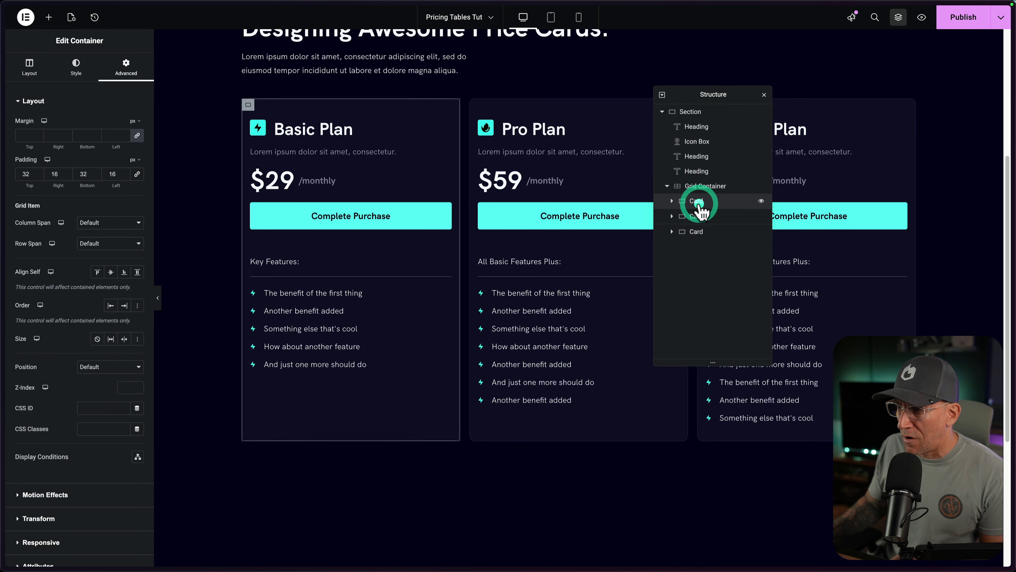
# Step: Add a Primary-to-Background Secondary gradient overlay, second colour location at about 38%
pyautogui.click(72, 66)
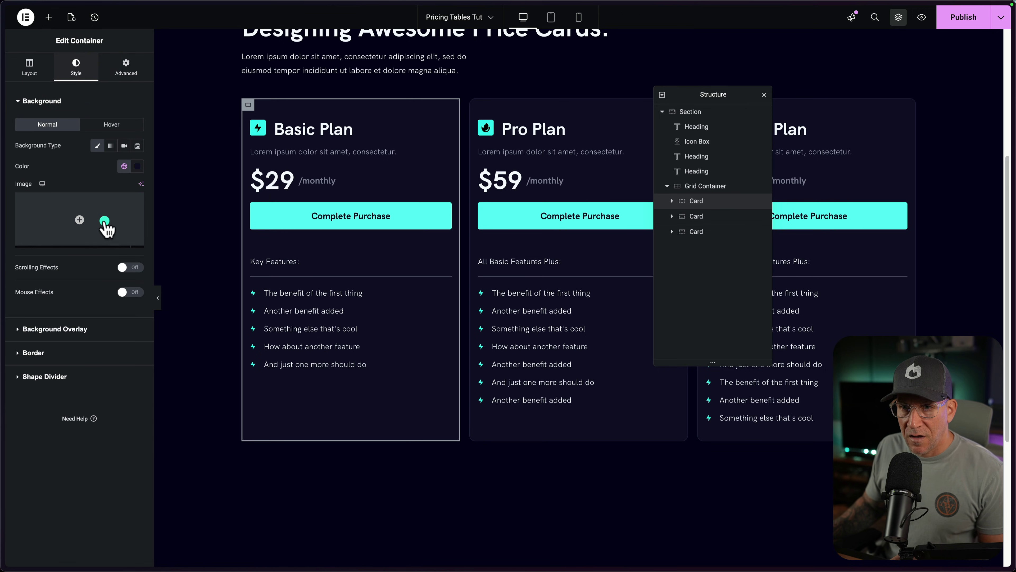
pyautogui.click(66, 329)
pyautogui.click(137, 170)
pyautogui.click(124, 239)
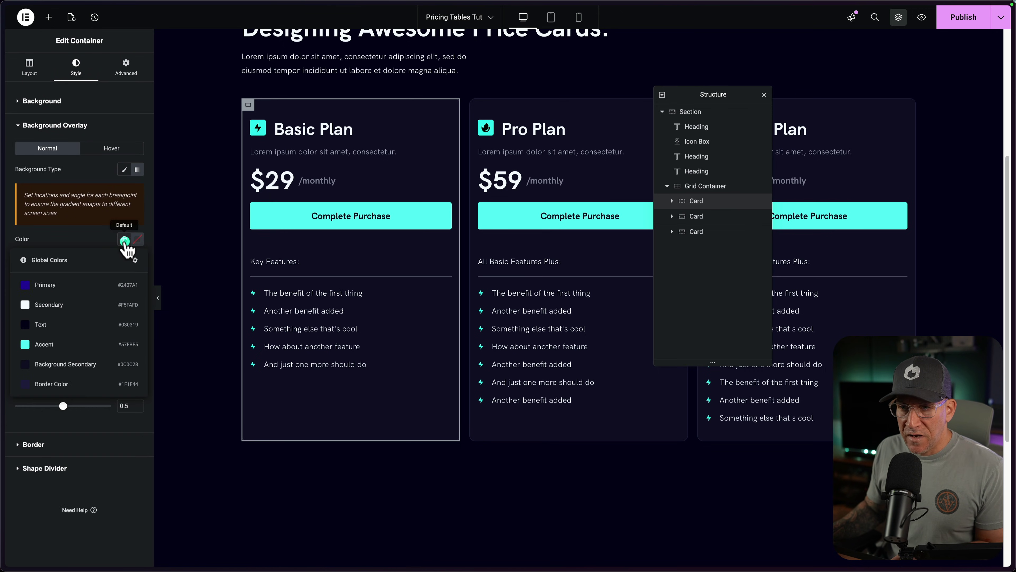
pyautogui.click(71, 294)
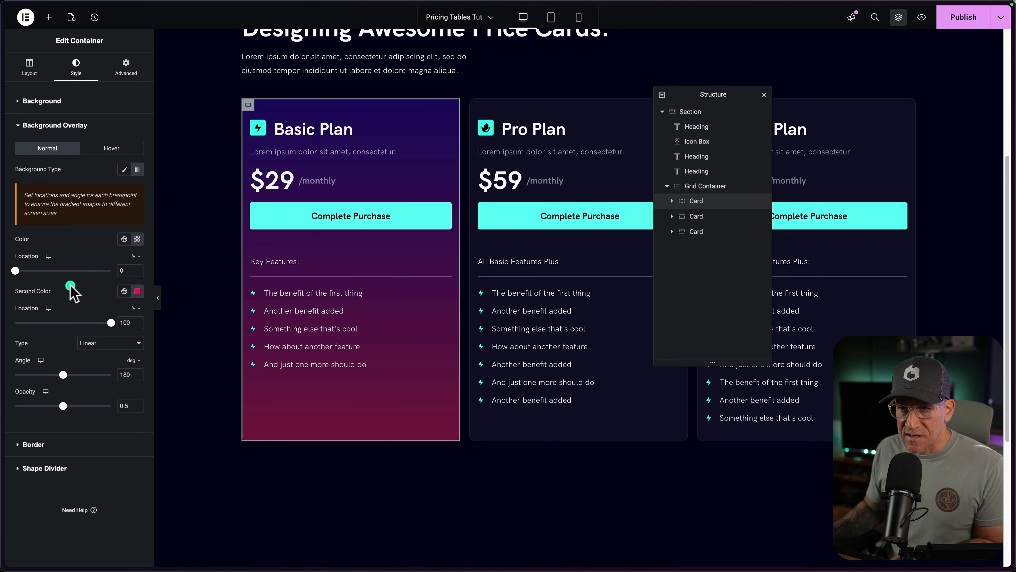
pyautogui.click(124, 291)
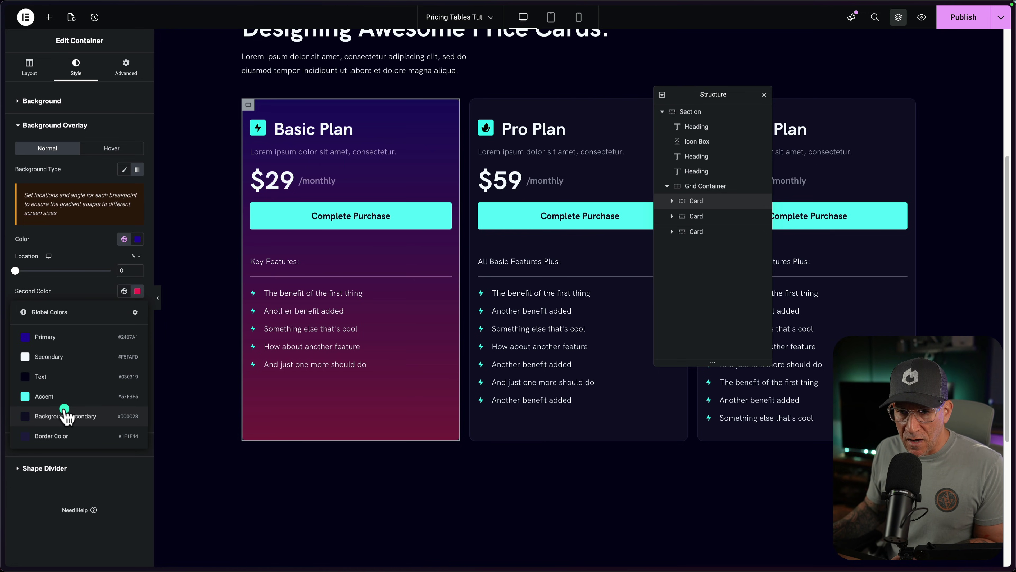
pyautogui.click(64, 417)
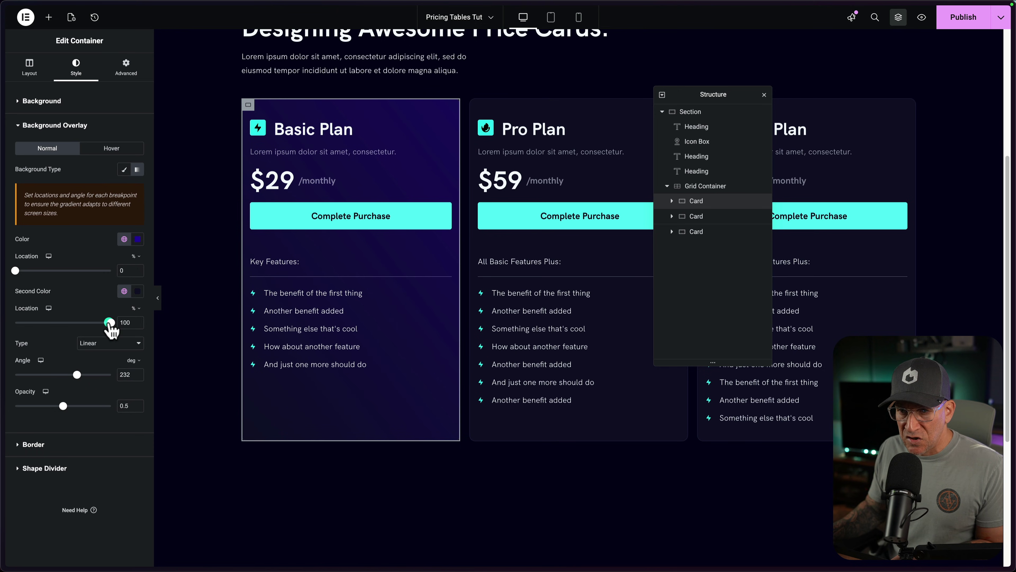
pyautogui.click(69, 322)
pyautogui.moveTo(69, 323); pyautogui.dragTo(51, 322)
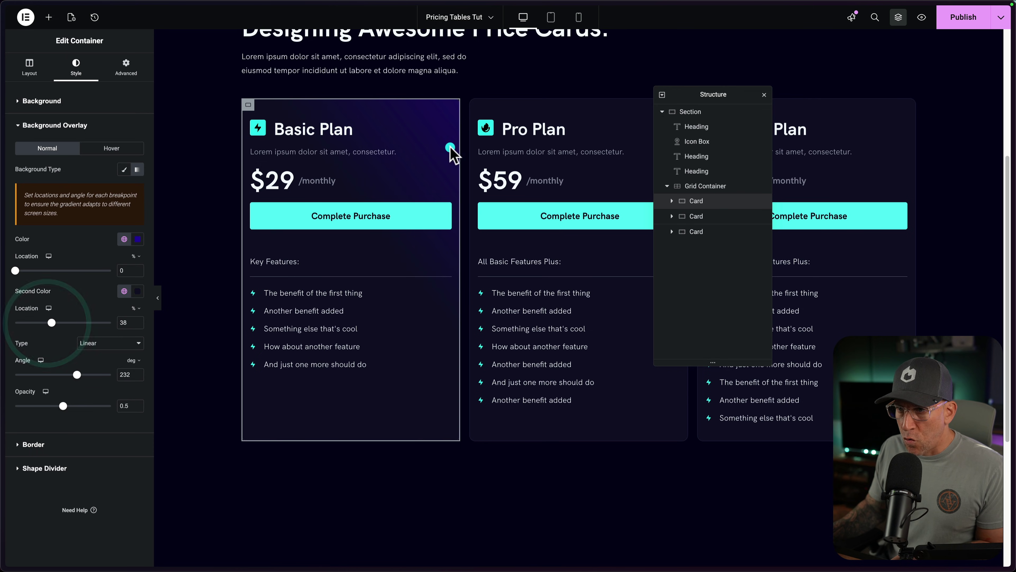
# Step: Copy the Basic Plan card's style and paste it onto the Ultra Plan card
pyautogui.rightClick(246, 104)
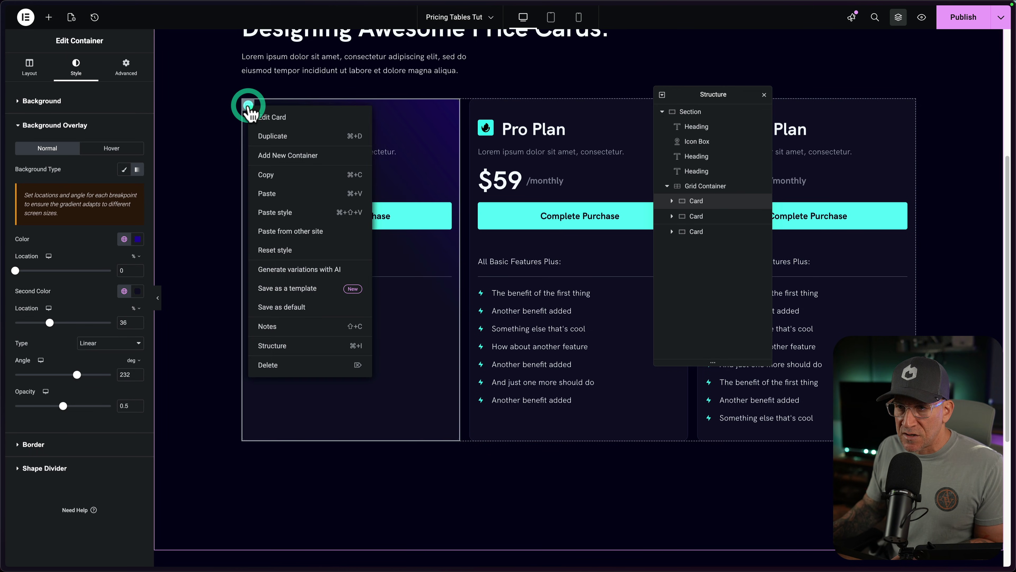
pyautogui.click(269, 176)
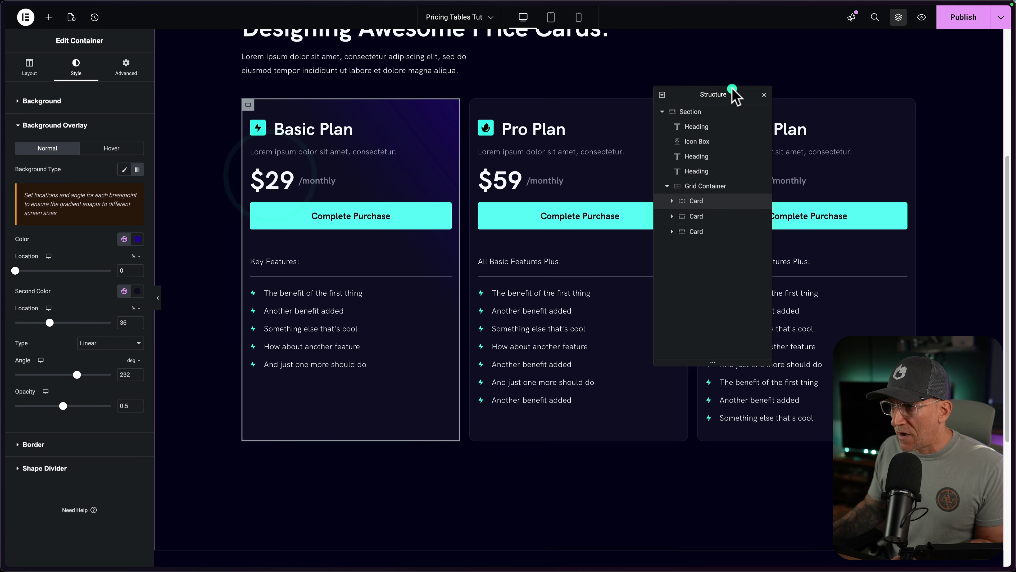
pyautogui.moveTo(721, 94); pyautogui.dragTo(294, 91)
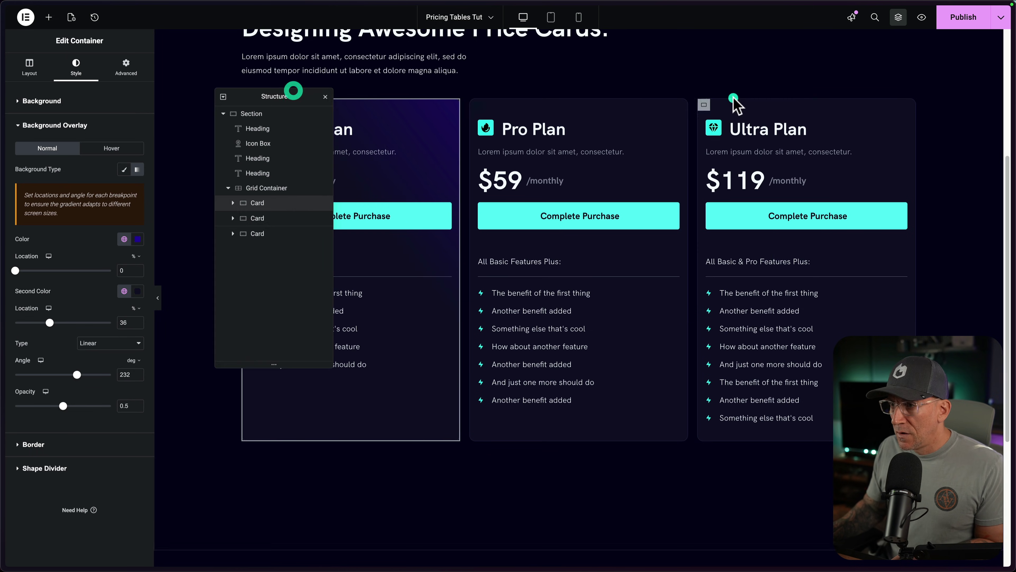
pyautogui.rightClick(703, 105)
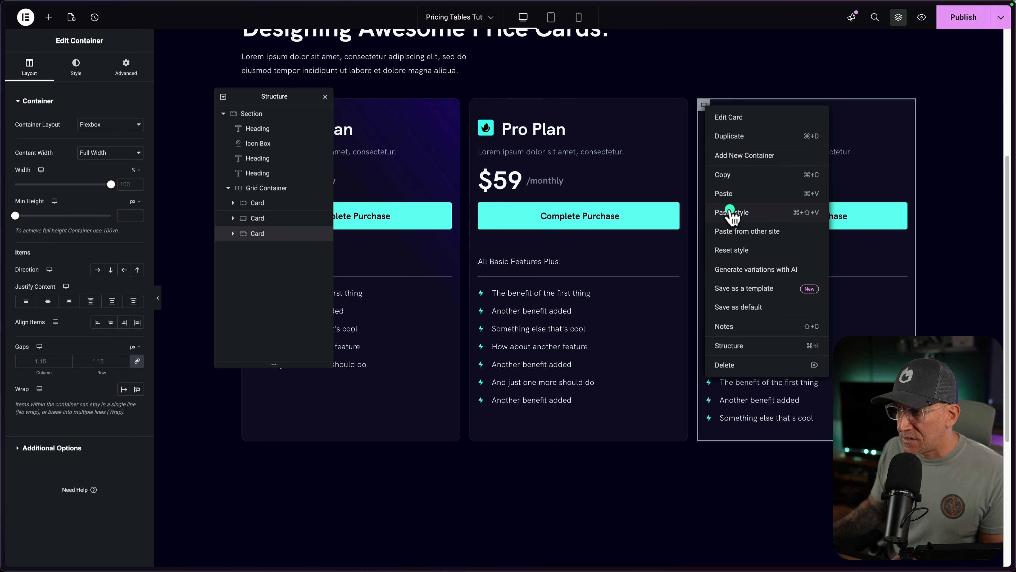
pyautogui.click(729, 212)
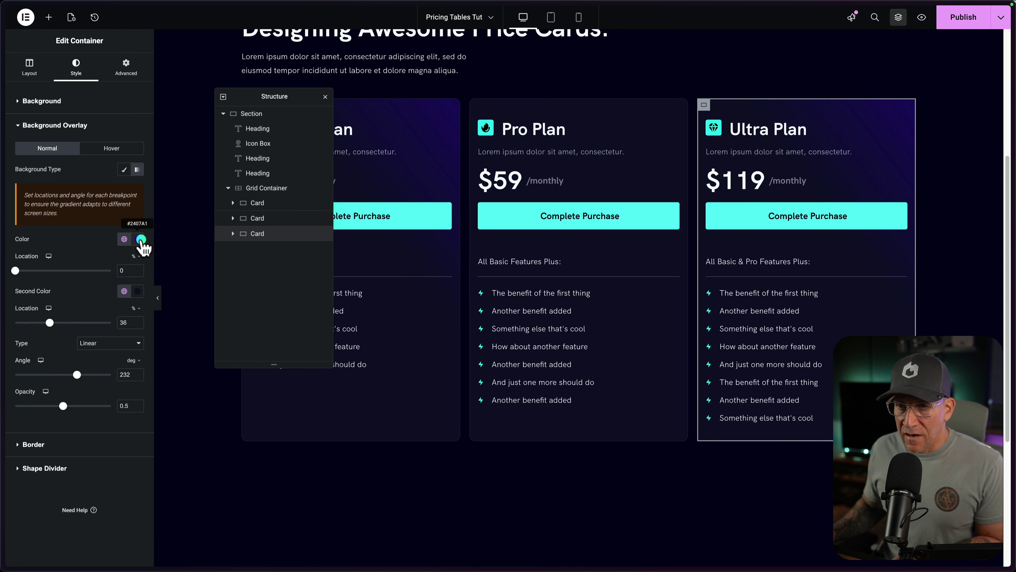
# Step: Shift the Ultra gradient start towards magenta, then move the navigator aside and select the Pro card
pyautogui.click(141, 239)
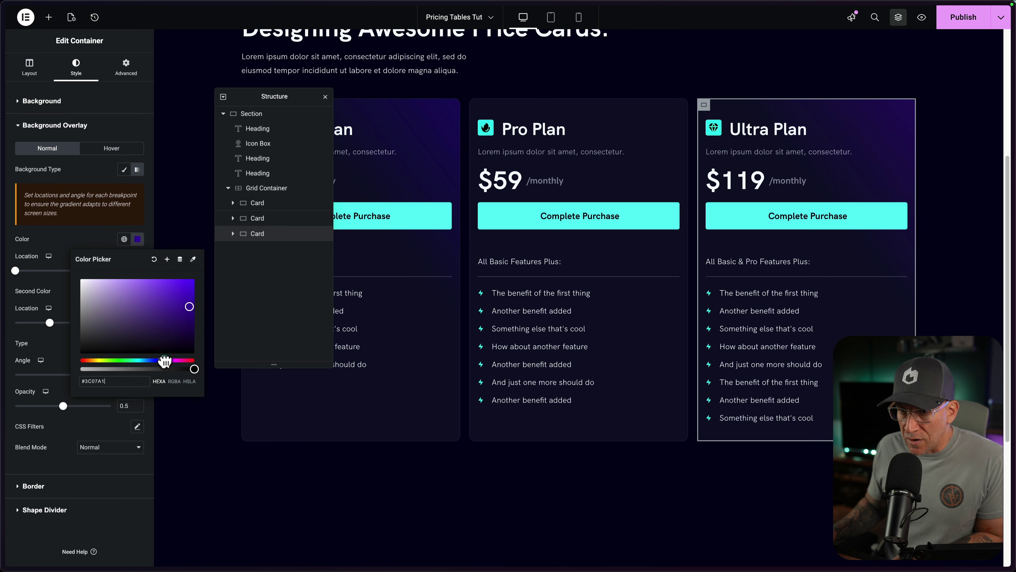
pyautogui.moveTo(167, 361); pyautogui.dragTo(171, 360)
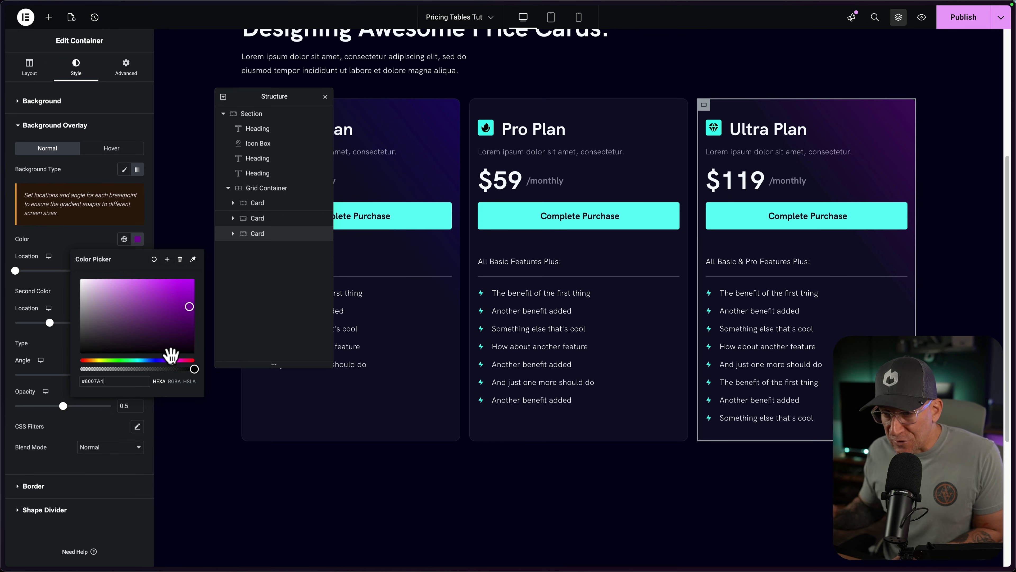
pyautogui.click(85, 235)
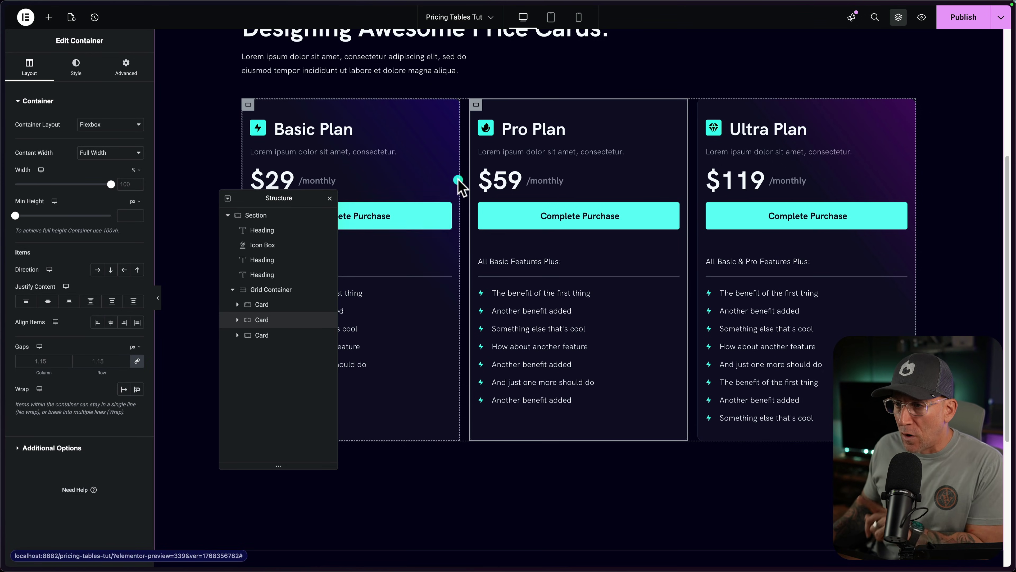
pyautogui.moveTo(297, 204); pyautogui.dragTo(211, 257)
pyautogui.click(478, 105)
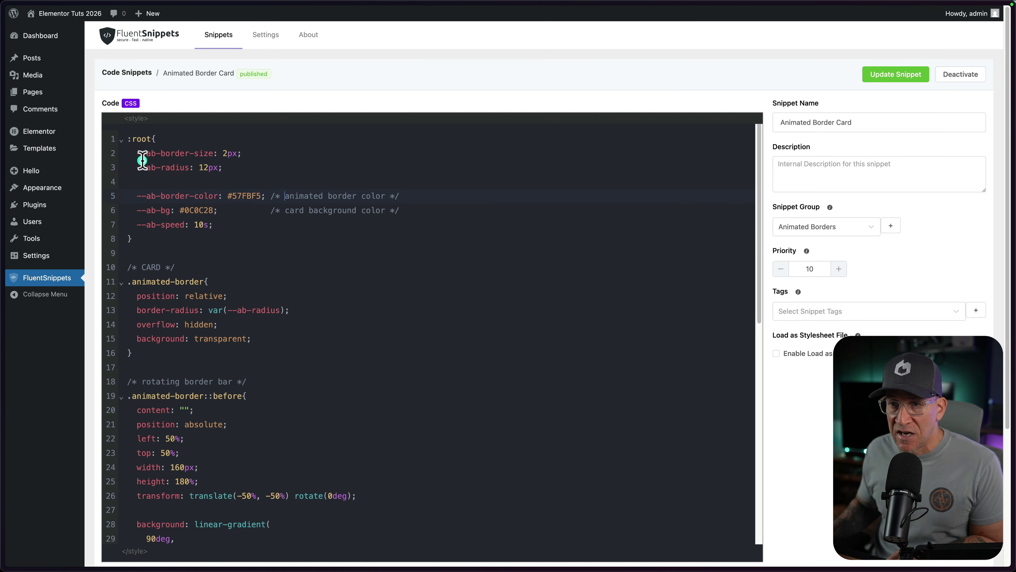
# Step: Highlight the :root variables block, the 2px border size and the border radius variable
pyautogui.moveTo(162, 108); pyautogui.dragTo(199, 246)
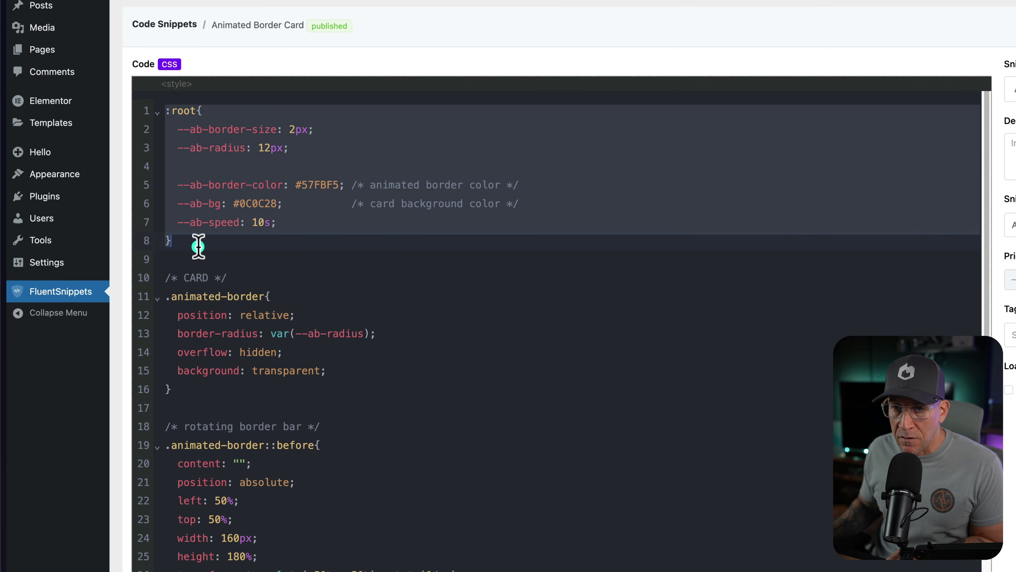
pyautogui.click(305, 308)
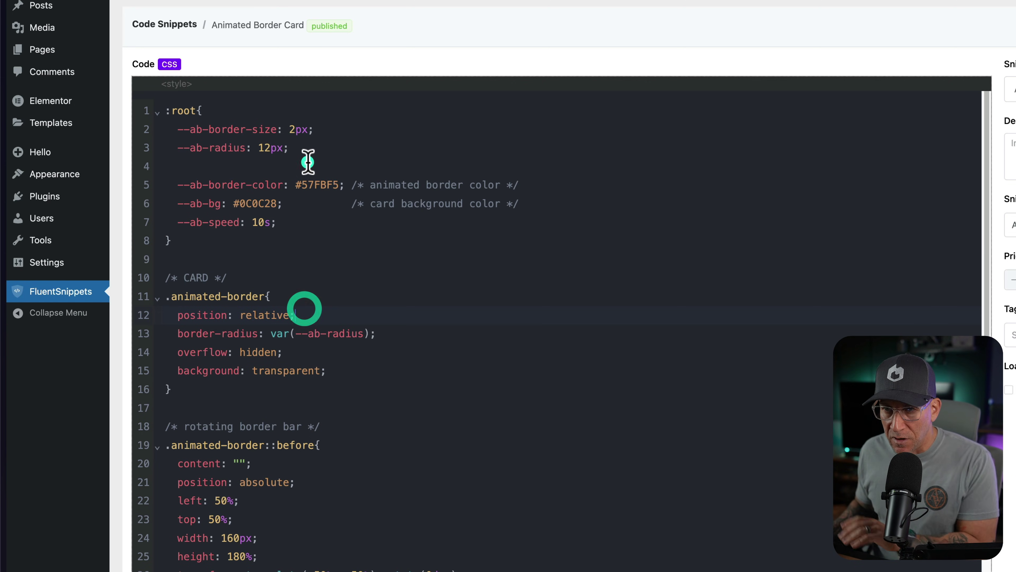
pyautogui.click(295, 129)
pyautogui.click(295, 128)
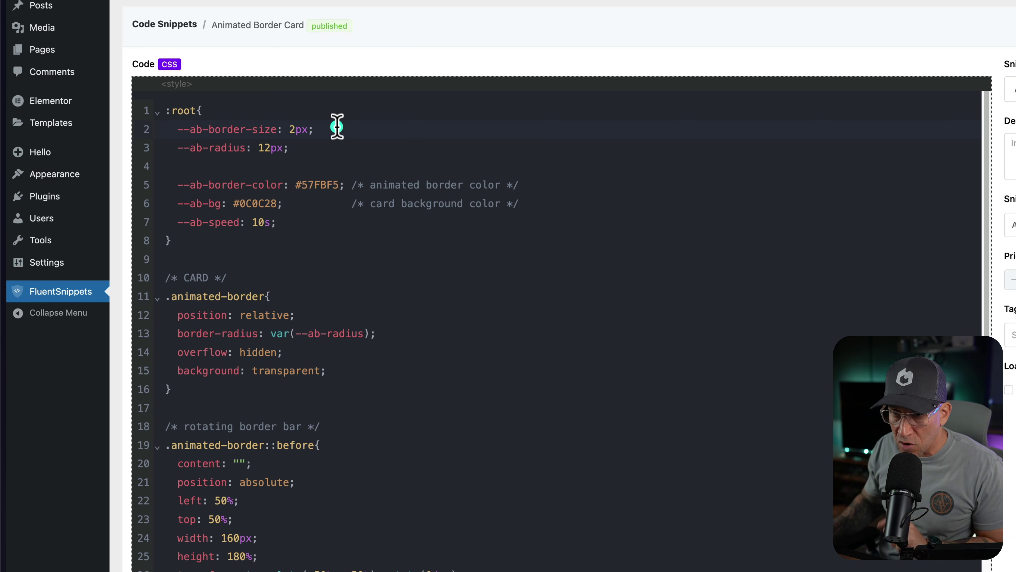
pyautogui.moveTo(182, 147); pyautogui.dragTo(284, 147)
pyautogui.click(266, 147)
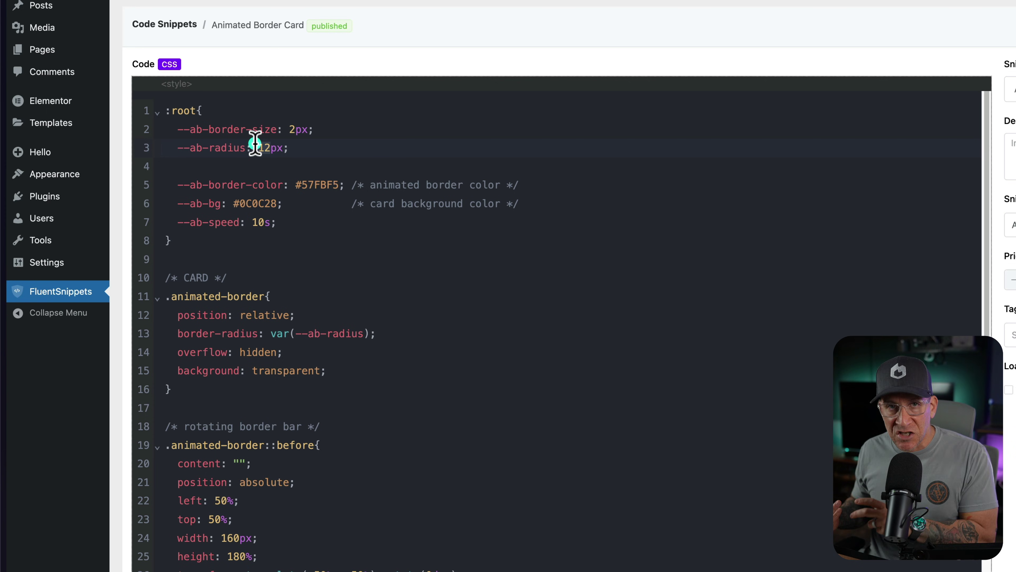
# Step: Highlight the #57FBF5 border colour, the #0C0C28 card background and the 10s speed variable
pyautogui.click(294, 184)
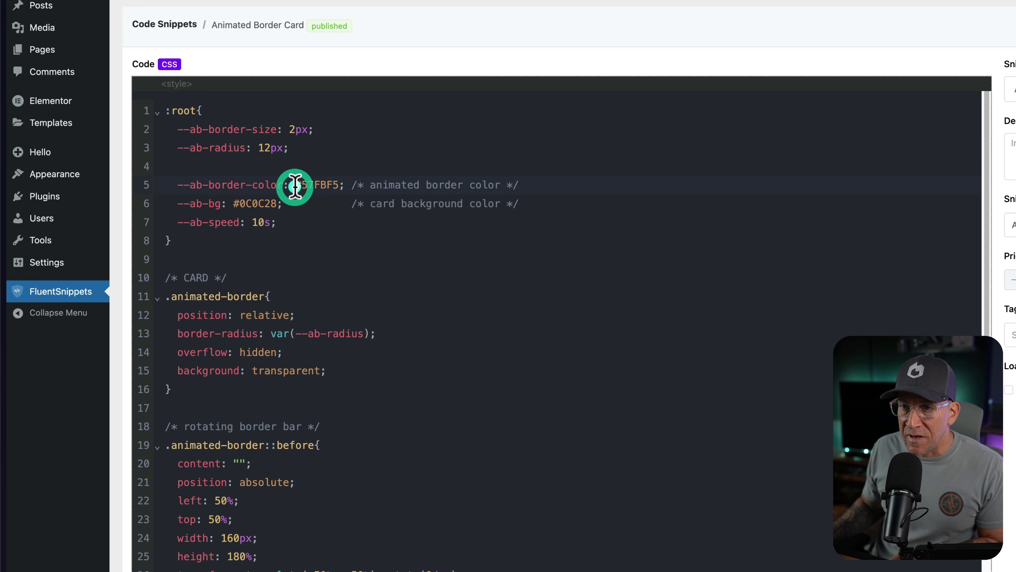
pyautogui.moveTo(295, 184); pyautogui.dragTo(341, 182)
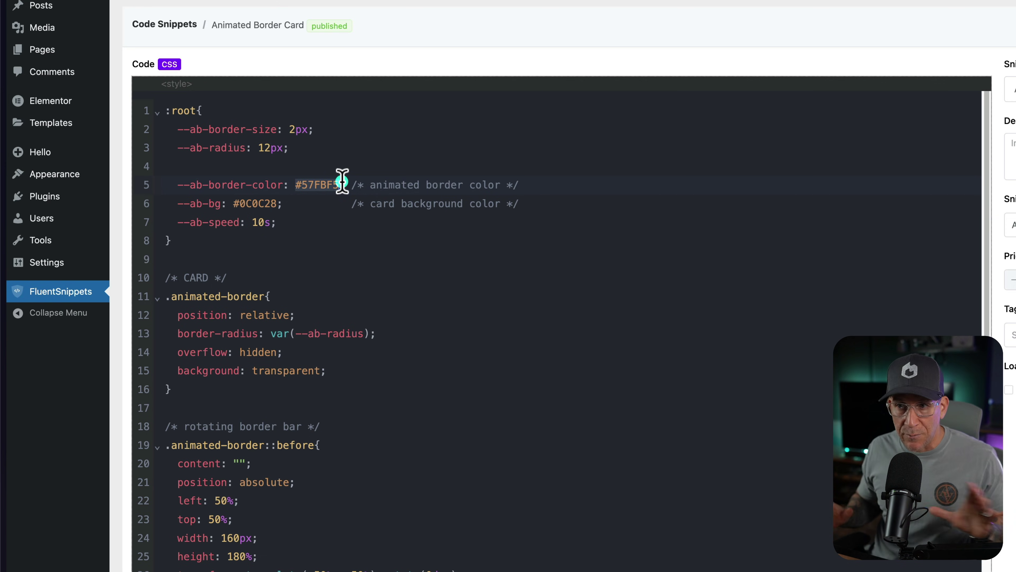
pyautogui.moveTo(179, 203); pyautogui.dragTo(283, 204)
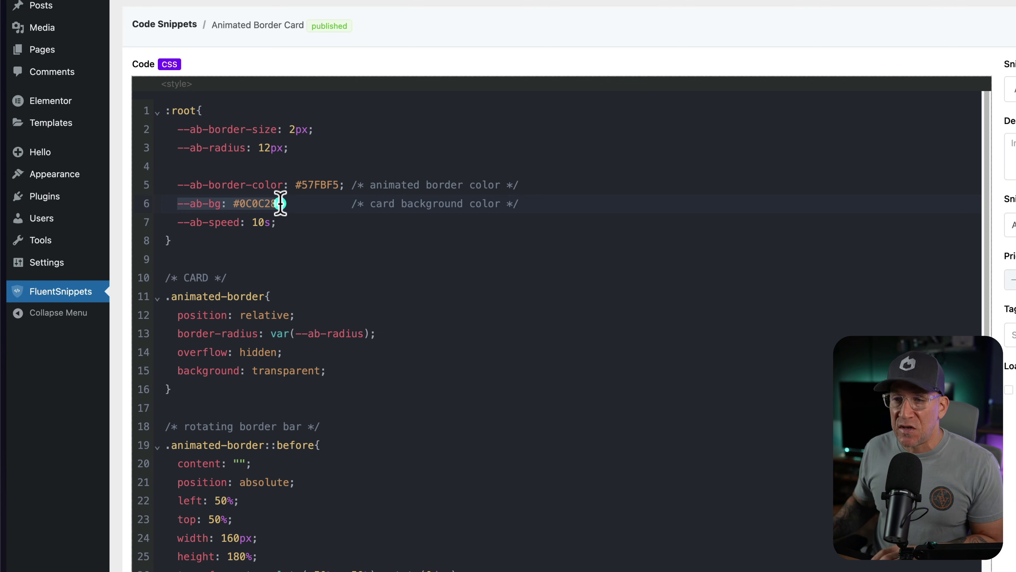
pyautogui.click(280, 203)
pyautogui.moveTo(275, 203); pyautogui.dragTo(262, 221)
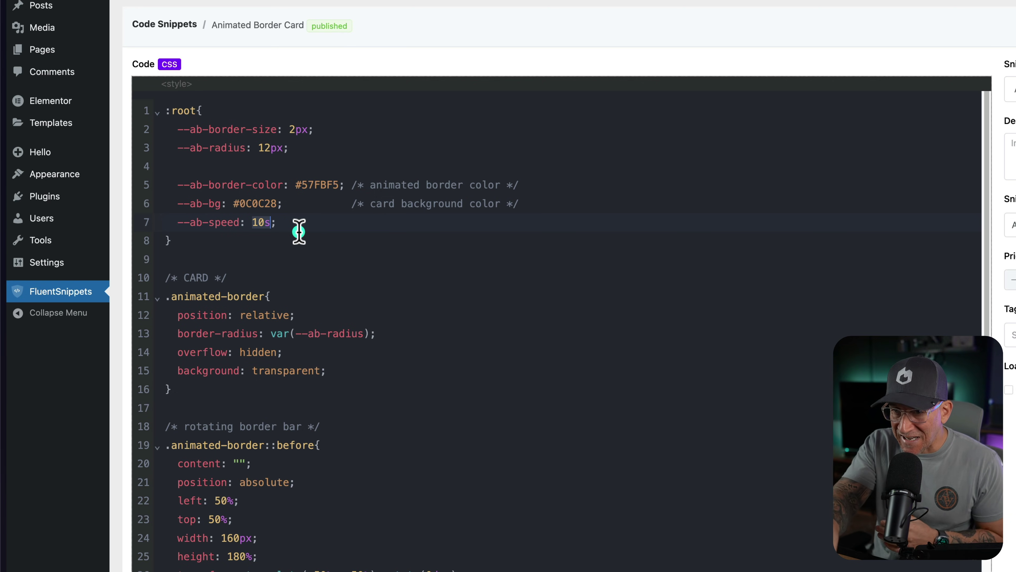
pyautogui.click(282, 236)
pyautogui.click(265, 221)
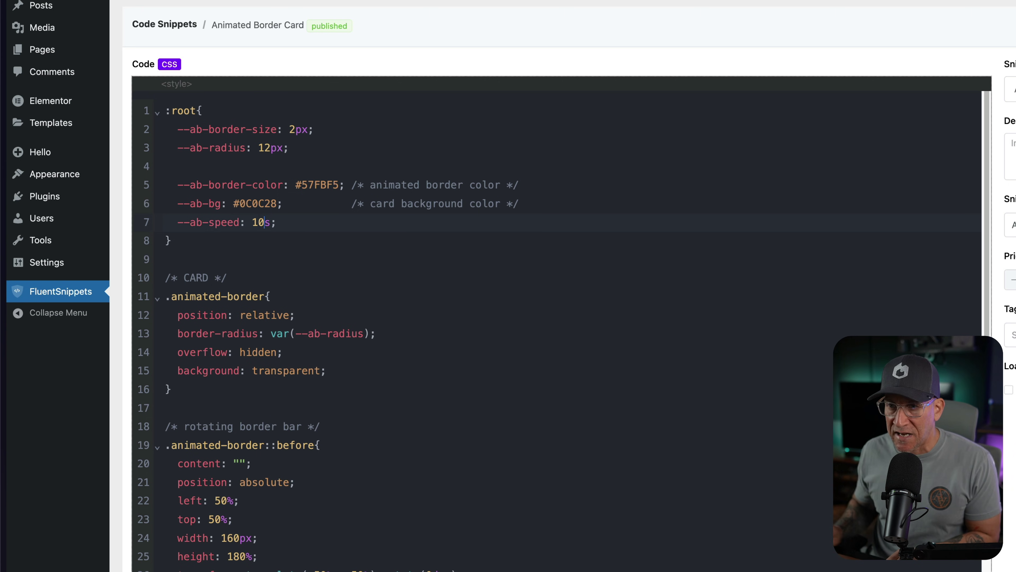
# Step: Back in the editor, paste 'animated-border' into the Pro Plan card's CSS Classes field
pyautogui.moveTo(7, 385)
pyautogui.click(66, 522)
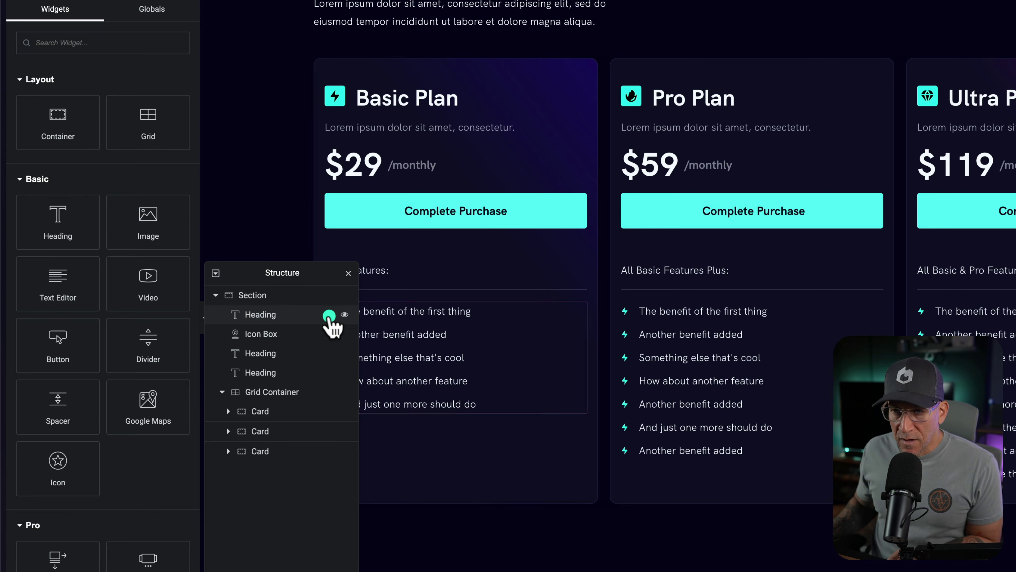
pyautogui.moveTo(314, 275); pyautogui.dragTo(957, 4)
pyautogui.click(902, 154)
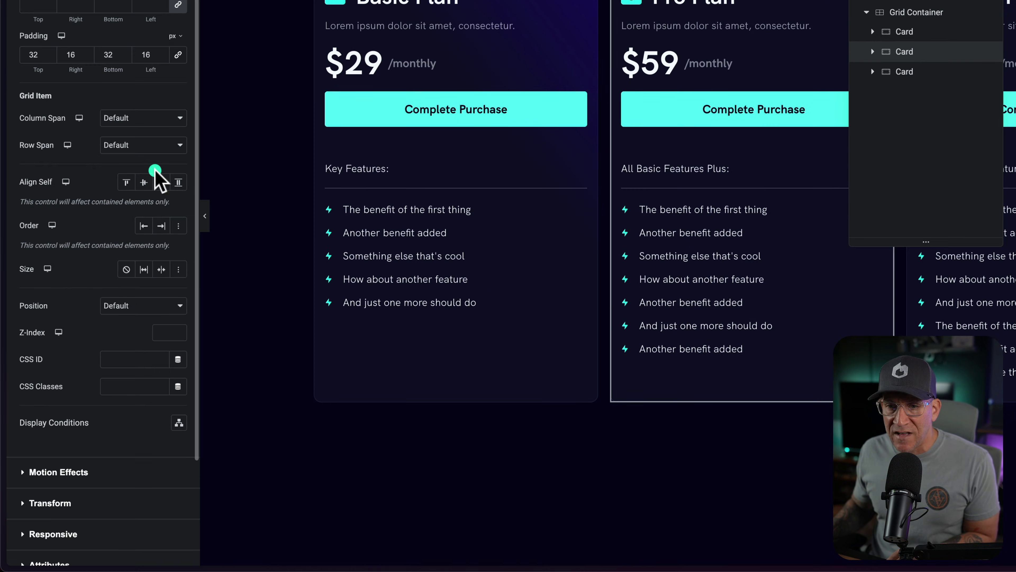
pyautogui.click(118, 386)
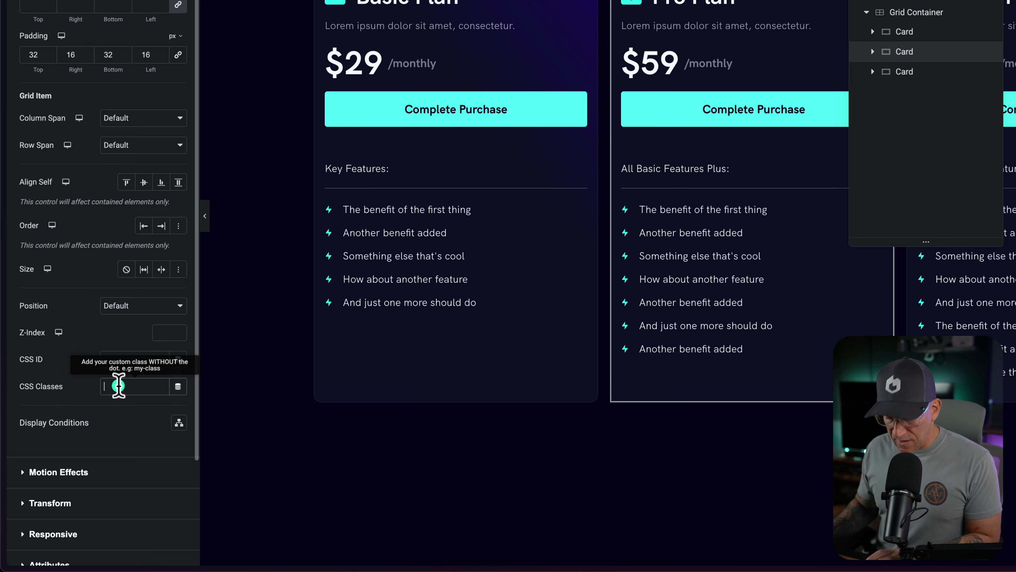
pyautogui.write('animated-border')
pyautogui.click(80, 397)
pyautogui.click(776, 478)
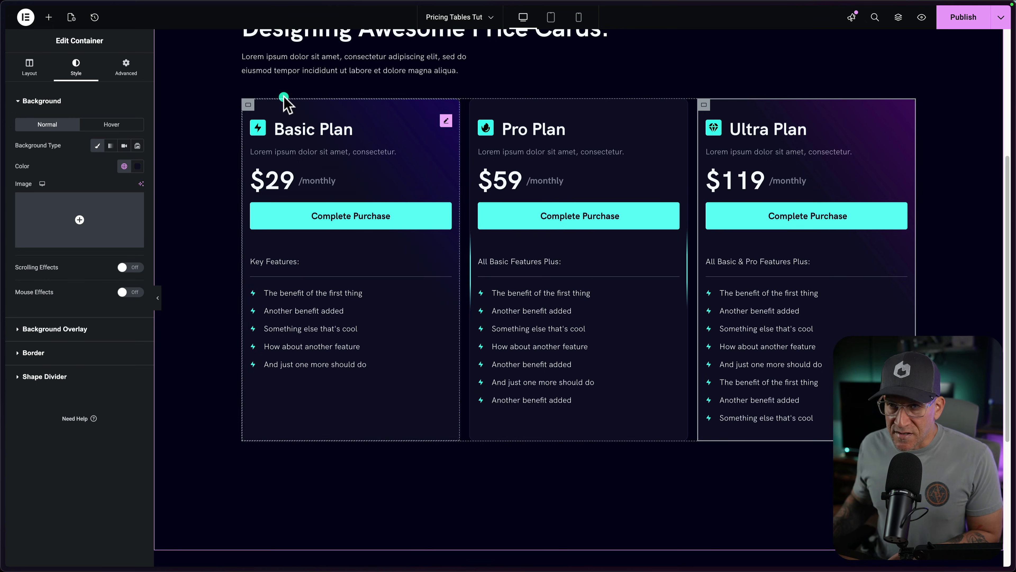
# Step: Rename the Basic Plan heading to 'Free Plan'
pyautogui.click(311, 122)
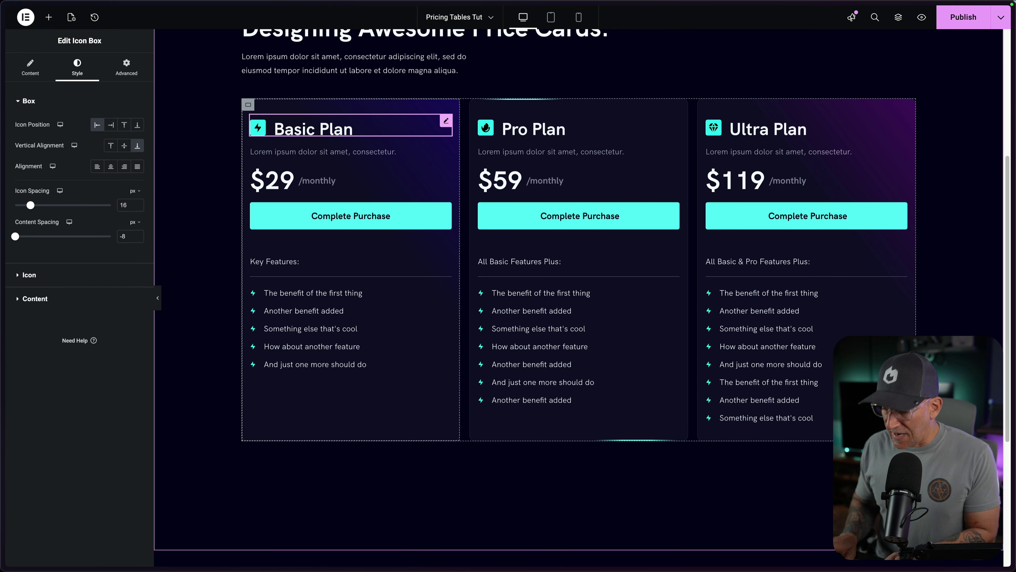
pyautogui.press('BackSpace')
pyautogui.press('BackSpace')
pyautogui.press('BackSpace')
pyautogui.press('BackSpace')
pyautogui.press('BackSpace')
pyautogui.write('Free')
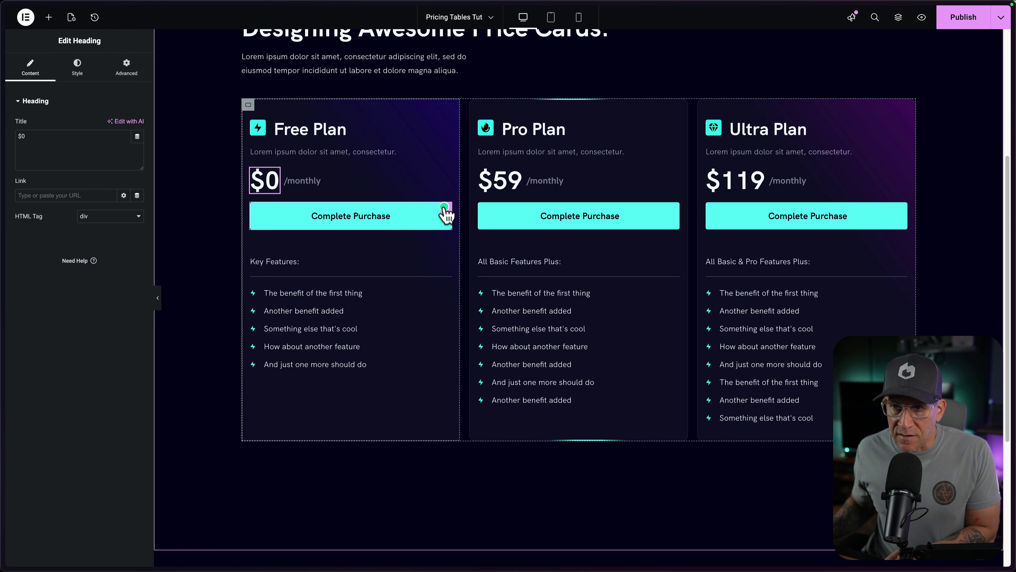
# Step: Set the Free Plan purchase button's background to the Background Secondary global colour
pyautogui.click(446, 214)
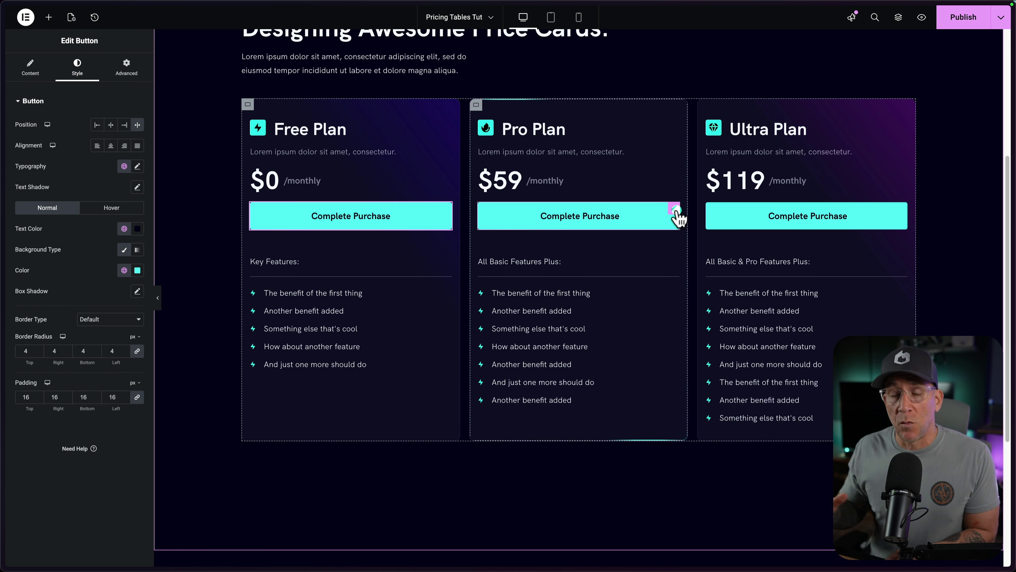
pyautogui.click(445, 206)
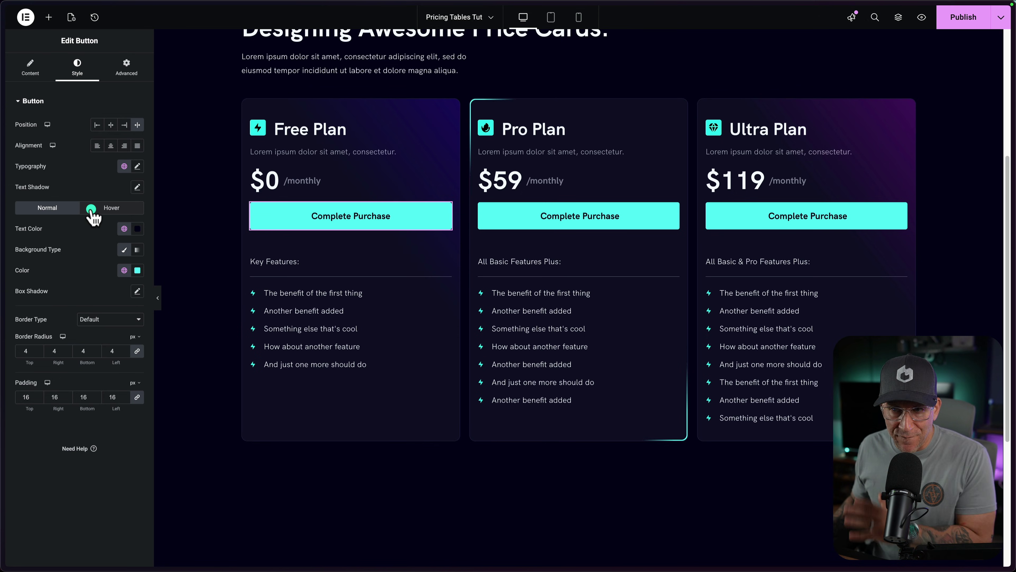
pyautogui.click(123, 270)
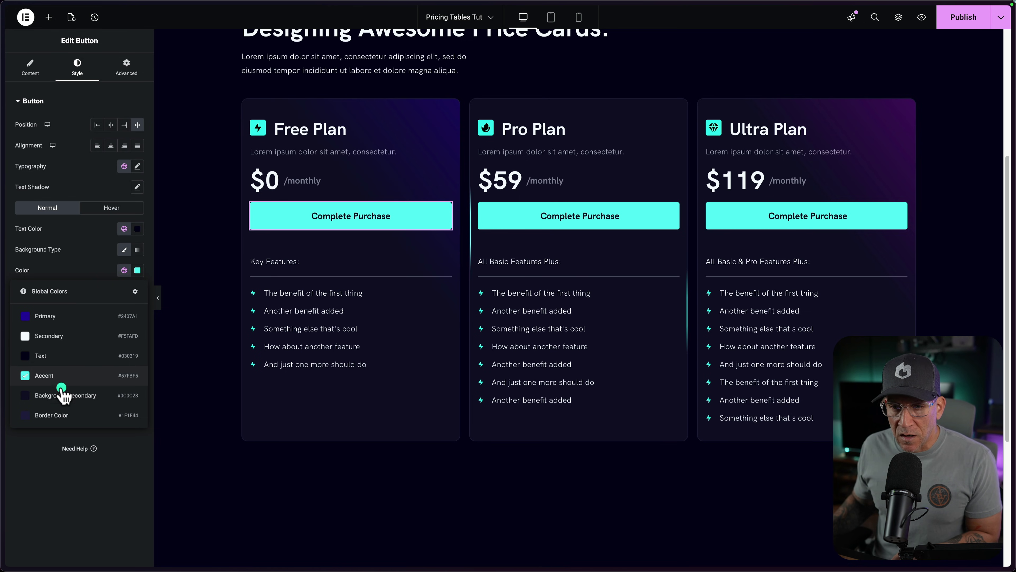
pyautogui.click(62, 395)
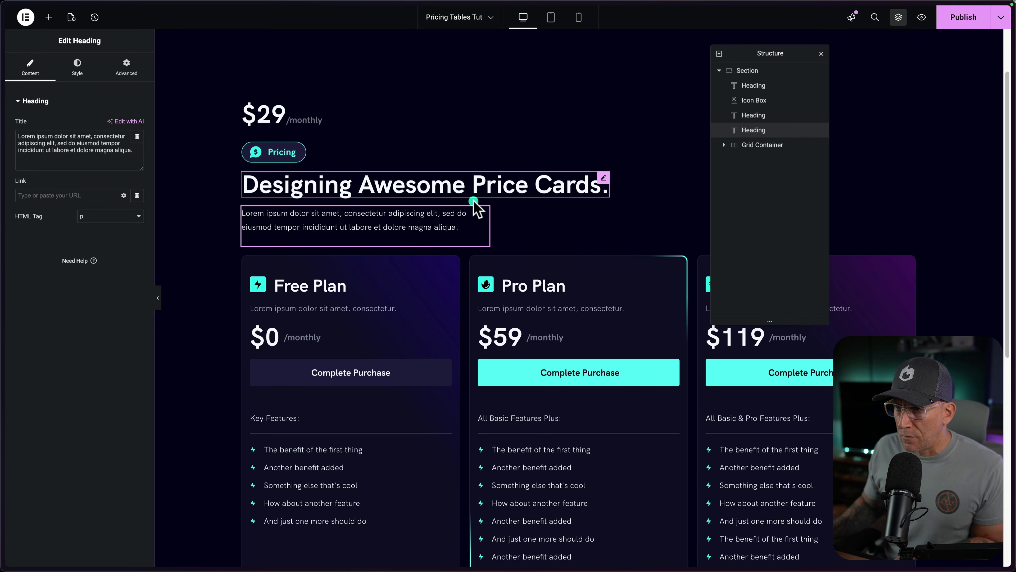
# Step: Search widgets for 'tab' and insert a Tabs widget below the intro paragraph
pyautogui.click(756, 131)
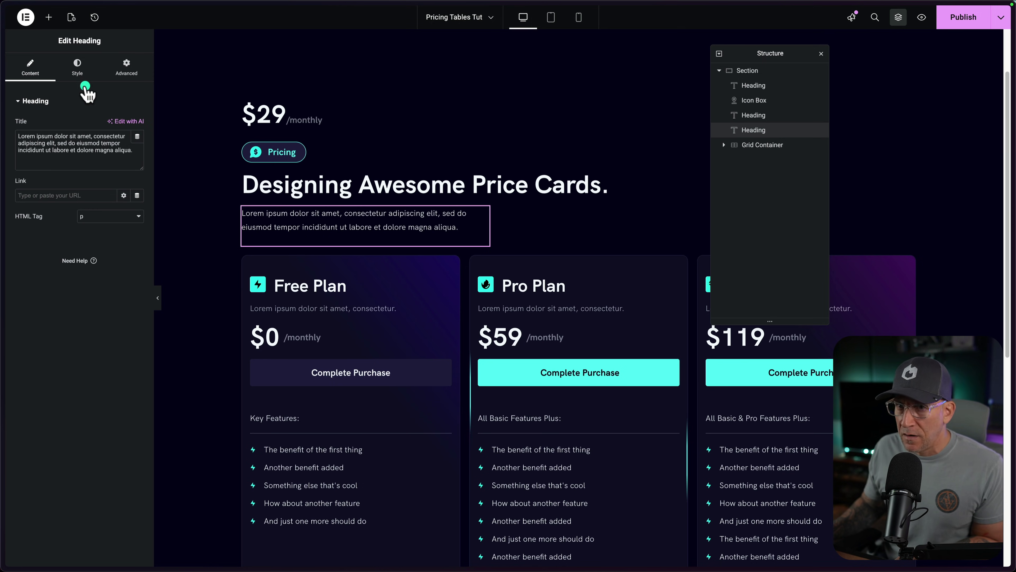
pyautogui.click(48, 17)
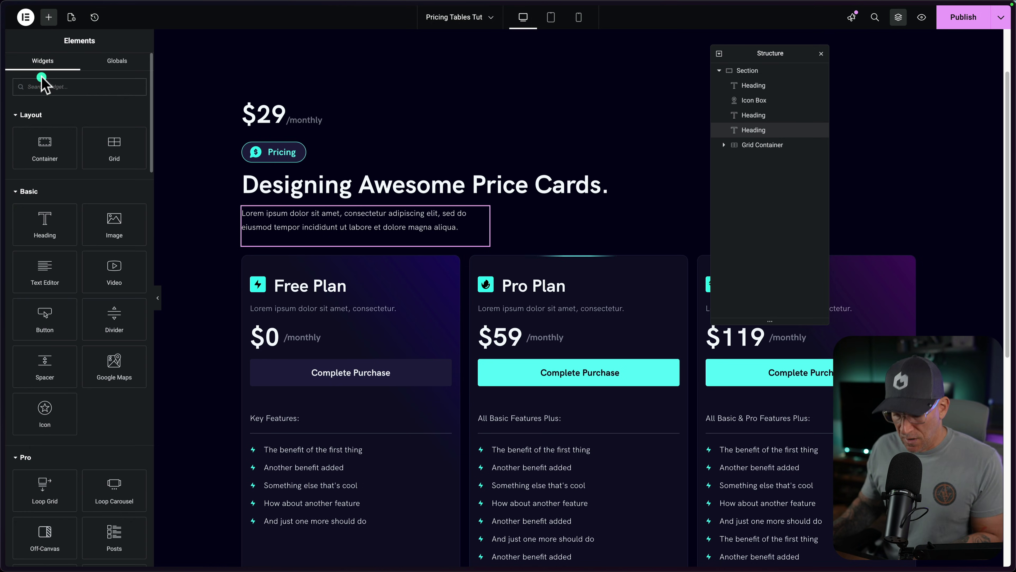
pyautogui.write('tab')
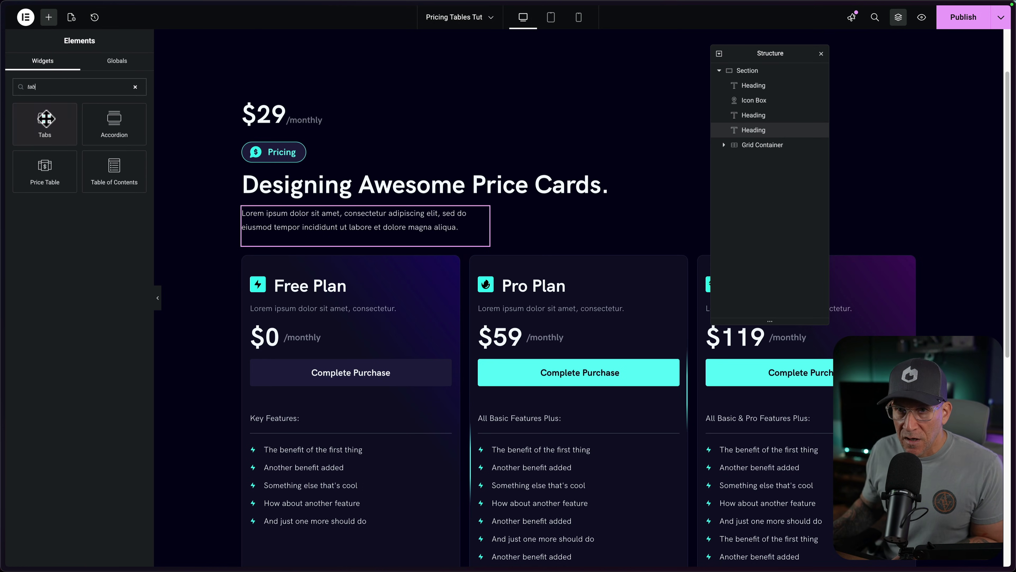
pyautogui.click(43, 117)
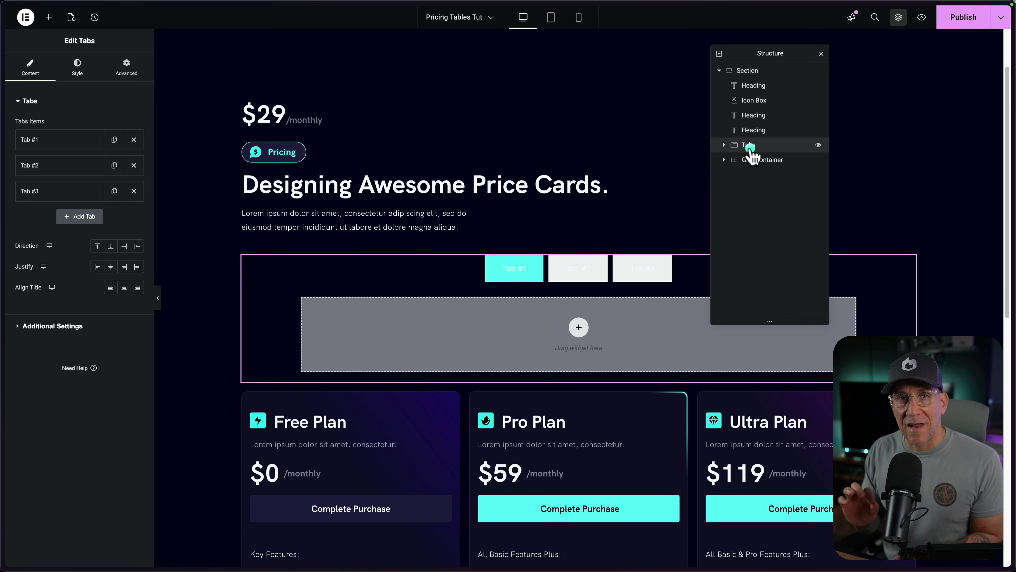
pyautogui.moveTo(8, 424)
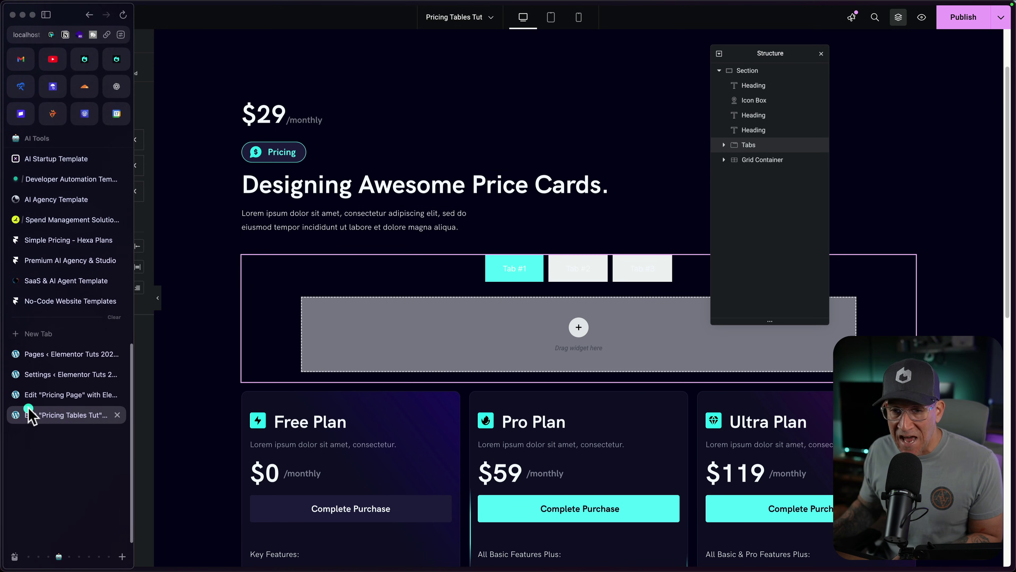
pyautogui.click(52, 375)
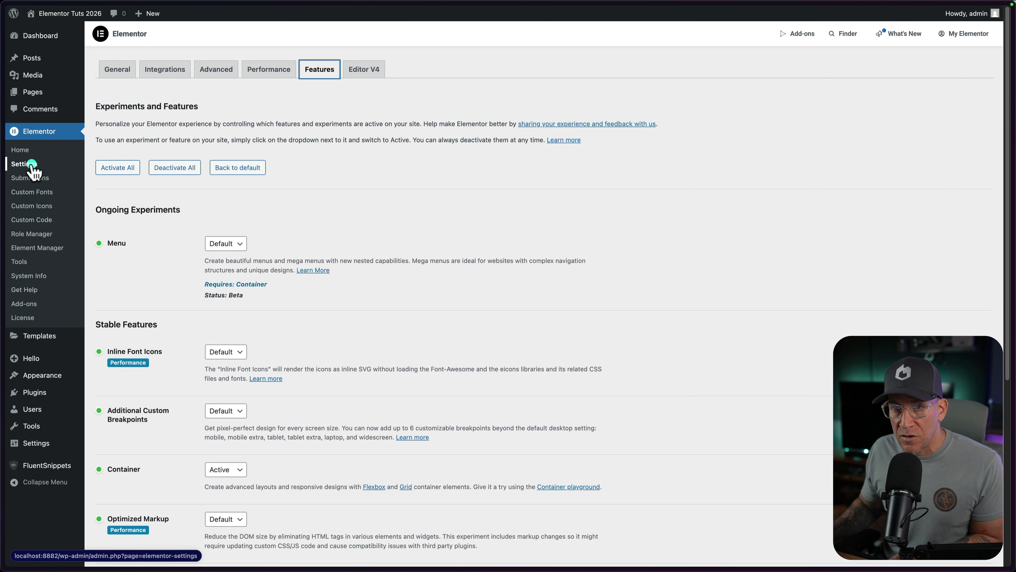
pyautogui.scroll(-7, 345, 403)
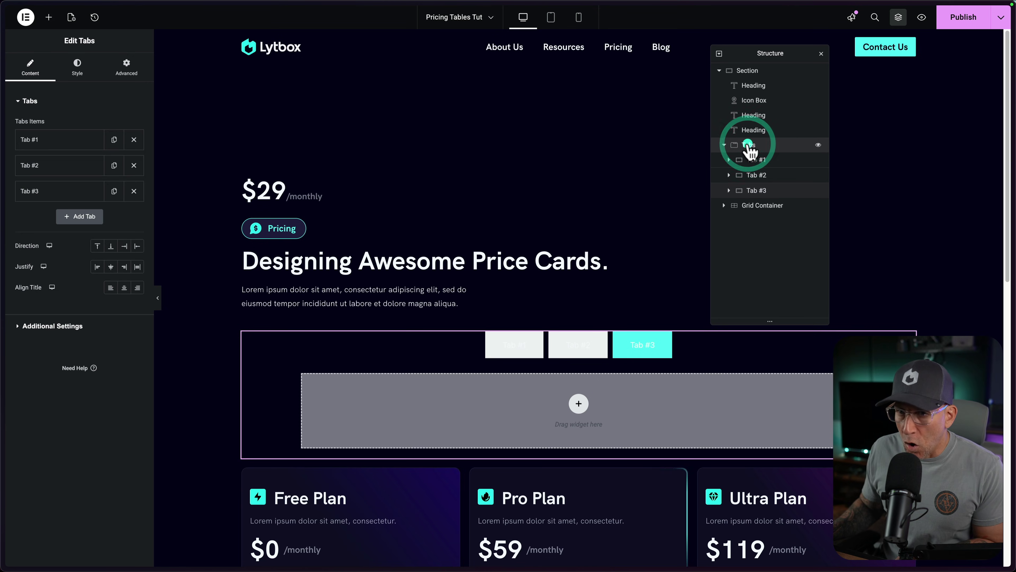
# Step: Delete Tab #2 and Tab #3, then retitle Tab #1 as 'Monthly'
pyautogui.click(133, 165)
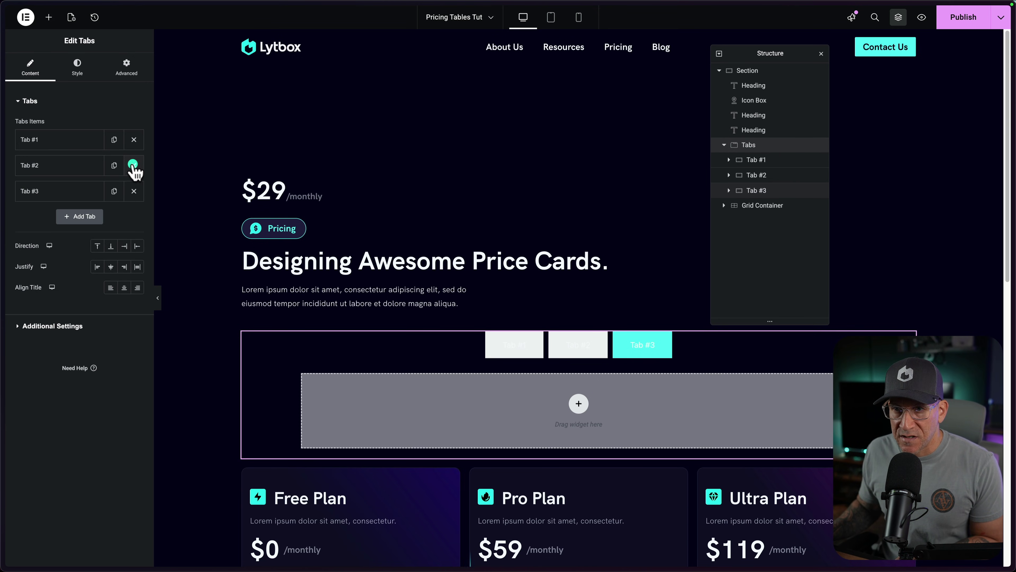
pyautogui.click(133, 165)
pyautogui.click(58, 140)
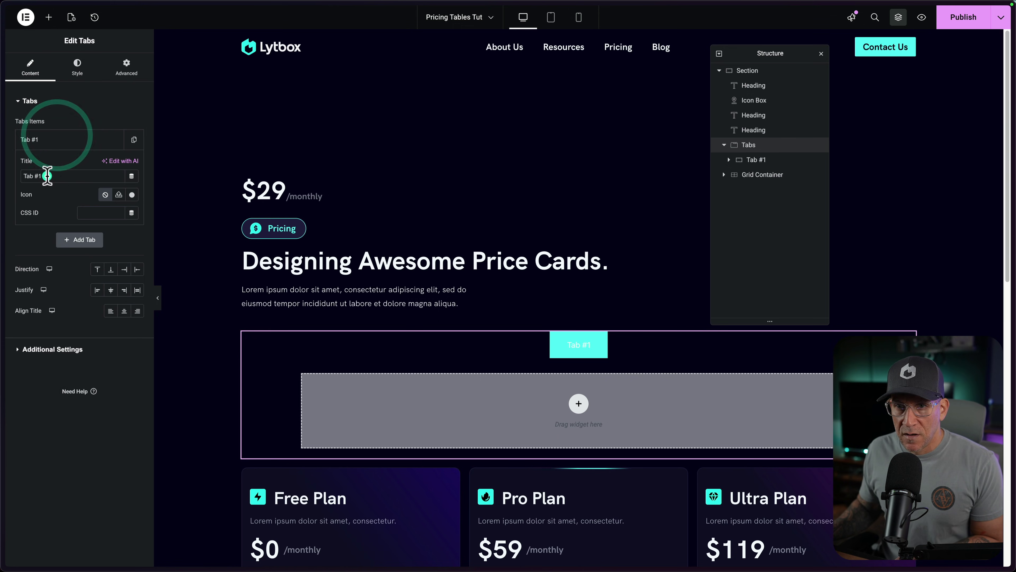
pyautogui.moveTo(45, 177); pyautogui.dragTo(16, 172)
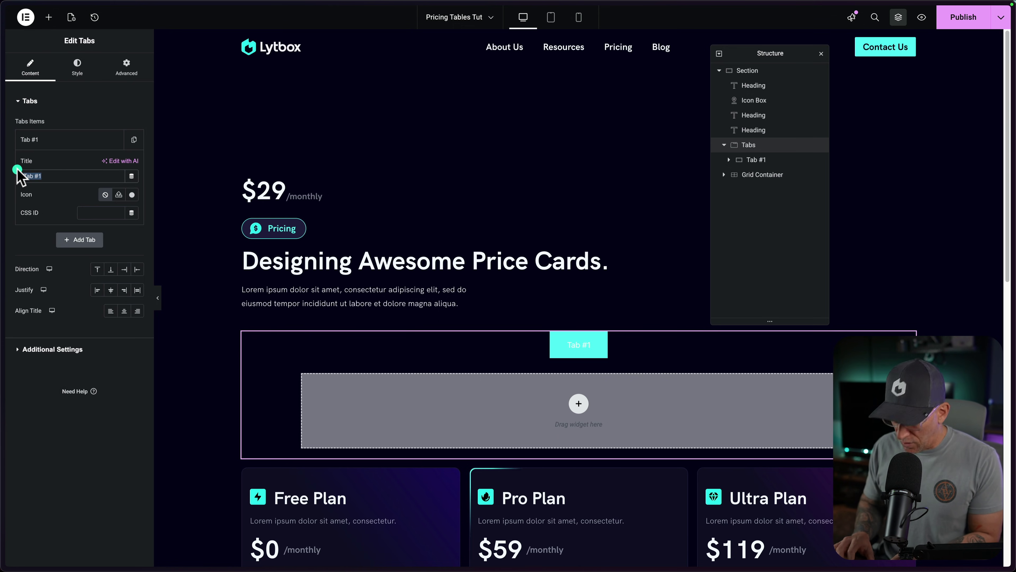
pyautogui.write('Monthly')
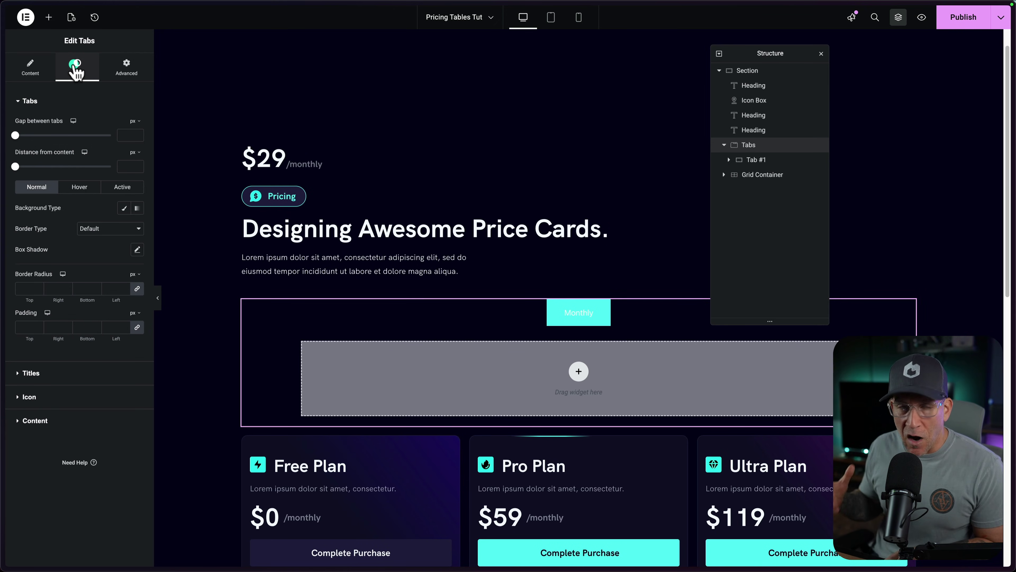
# Step: Paste the copied style onto the Tabs widget and show its Content settings
pyautogui.rightClick(741, 147)
pyautogui.click(770, 231)
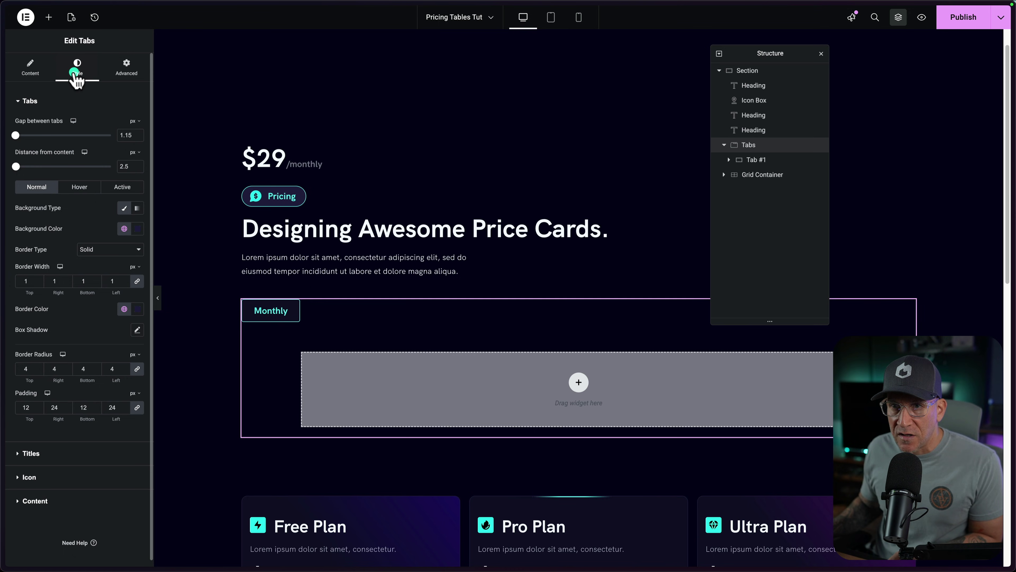
pyautogui.click(31, 68)
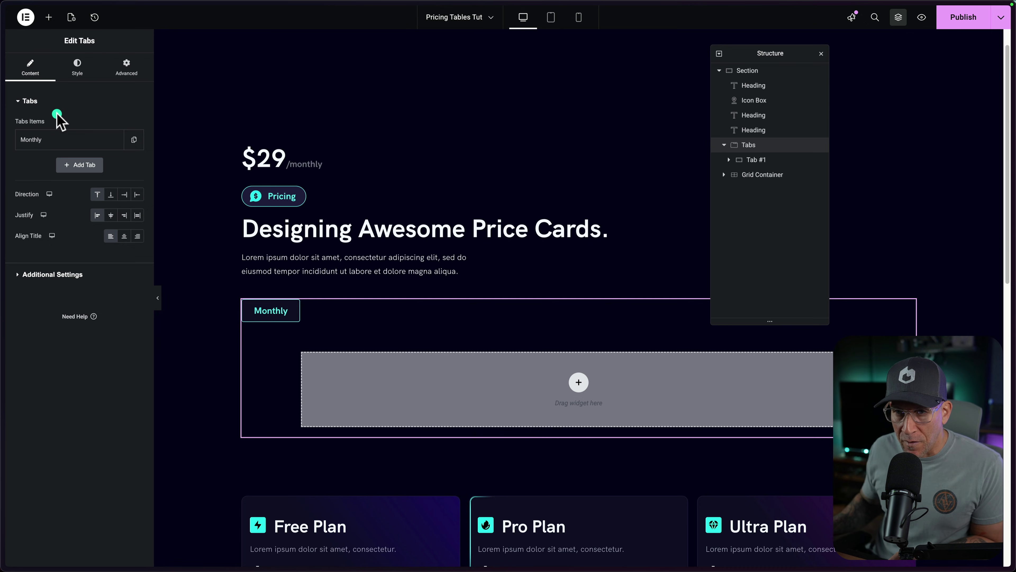
# Step: Duplicate the Monthly tab, retitle the copy 'Yearly', and give it the uploaded fire SVG icon
pyautogui.click(133, 140)
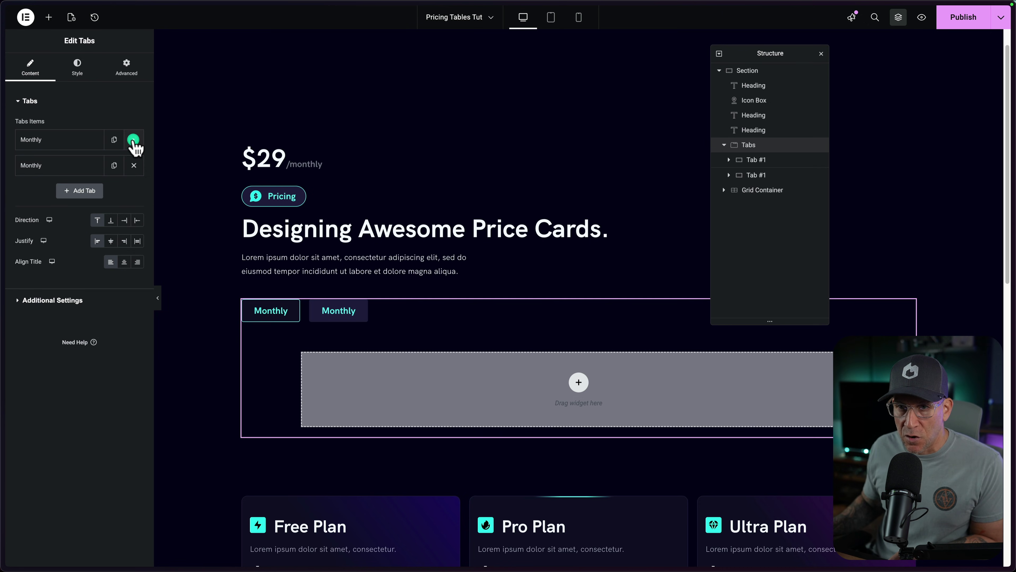
pyautogui.click(66, 165)
pyautogui.doubleClick(58, 203)
pyautogui.write('Yearly')
pyautogui.click(108, 220)
pyautogui.click(117, 220)
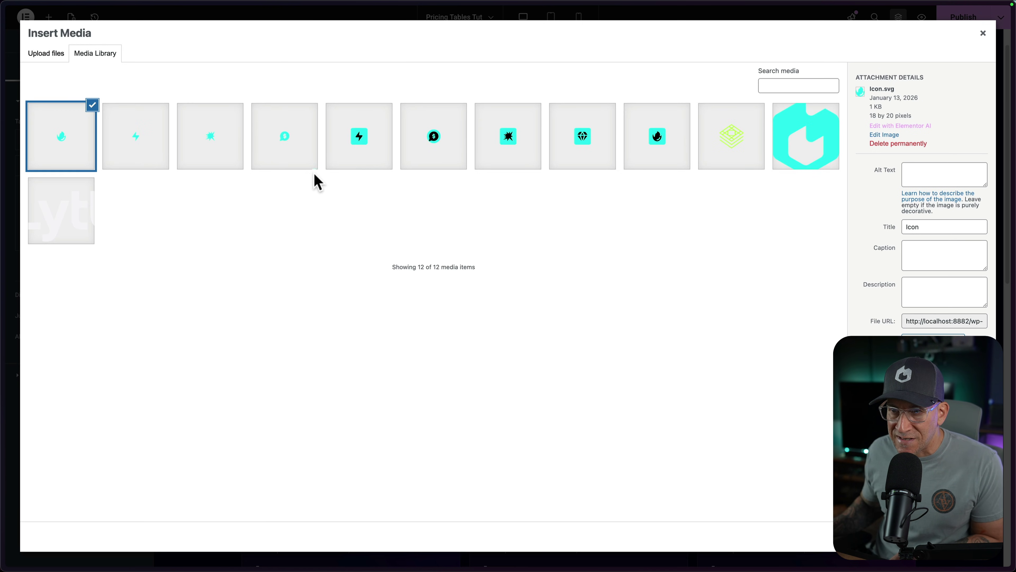
pyautogui.click(960, 537)
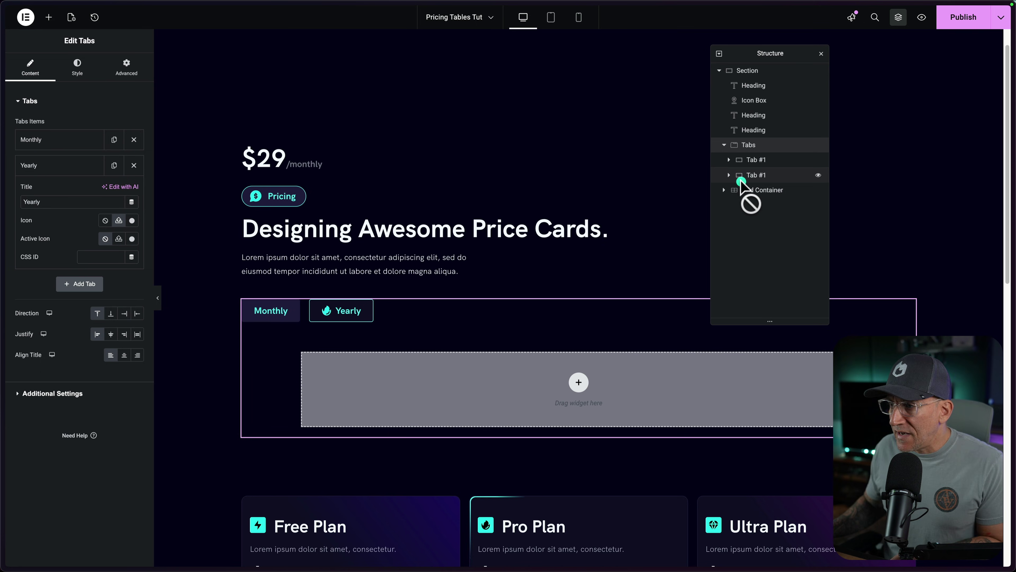
# Step: Copy the Grid Container of pricing cards and paste it into the Monthly tab
pyautogui.click(752, 190)
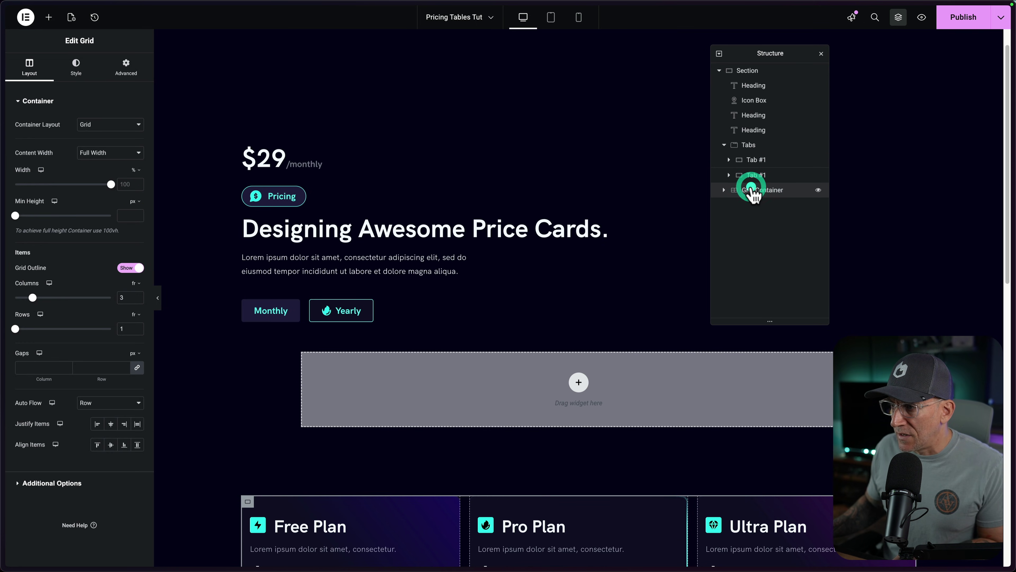
pyautogui.rightClick(751, 188)
pyautogui.click(775, 249)
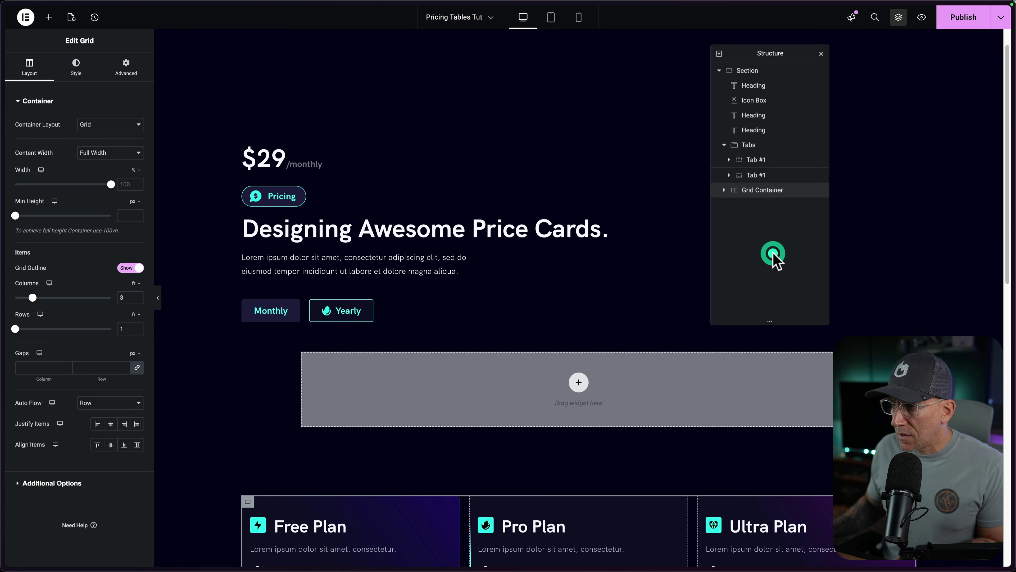
pyautogui.click(752, 162)
pyautogui.rightClick(579, 406)
pyautogui.click(607, 413)
# Step: Paste a second copy of the pricing cards into the empty Yearly tab
pyautogui.moveTo(730, 194); pyautogui.dragTo(576, 415)
pyautogui.rightClick(576, 415)
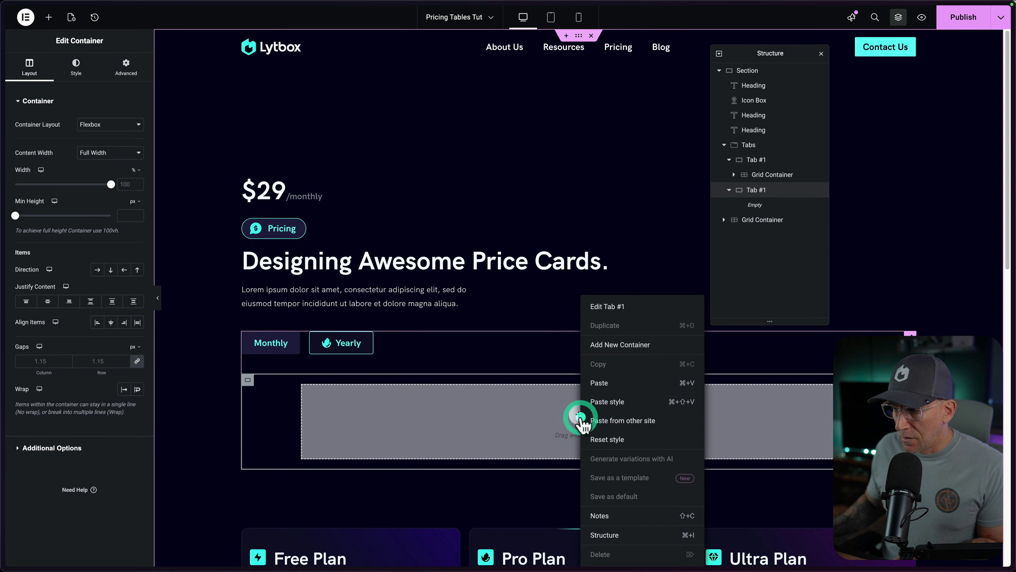
pyautogui.click(601, 385)
pyautogui.scroll(-5, 576, 413)
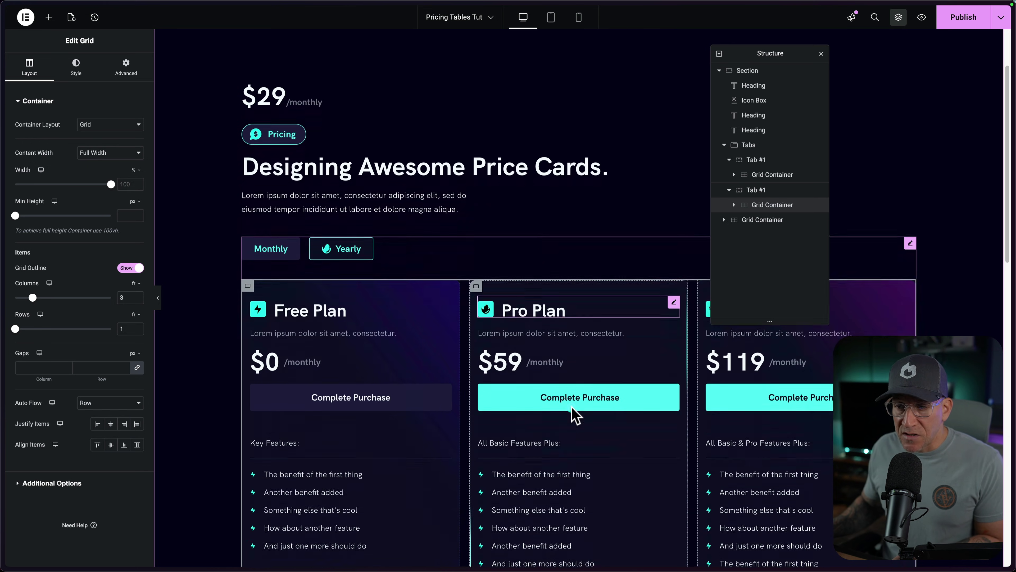
# Step: Change the first yearly card price to $590 and retitle the tab 'Yearly get 2 months free!'
pyautogui.click(320, 266)
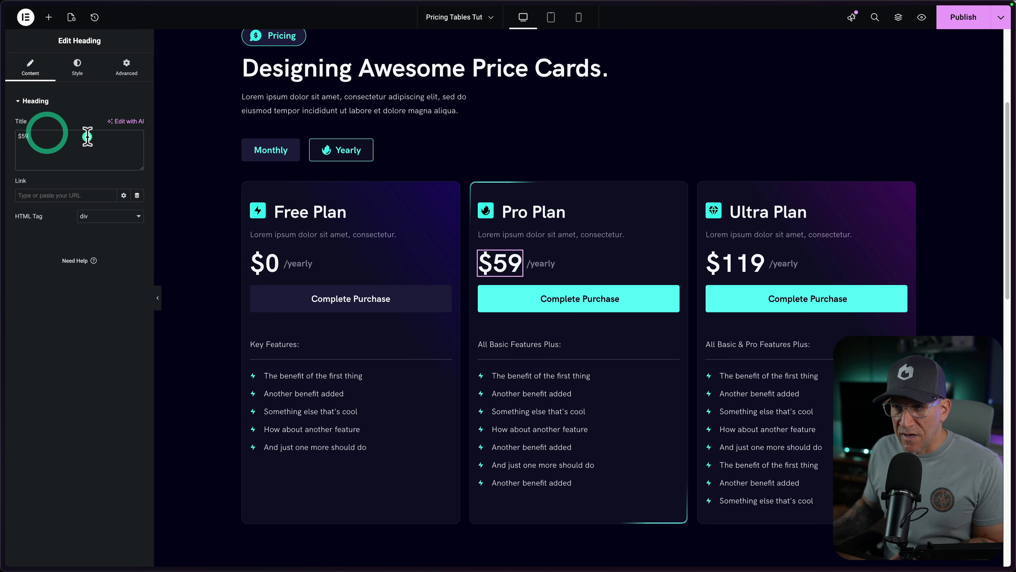
pyautogui.write('0')
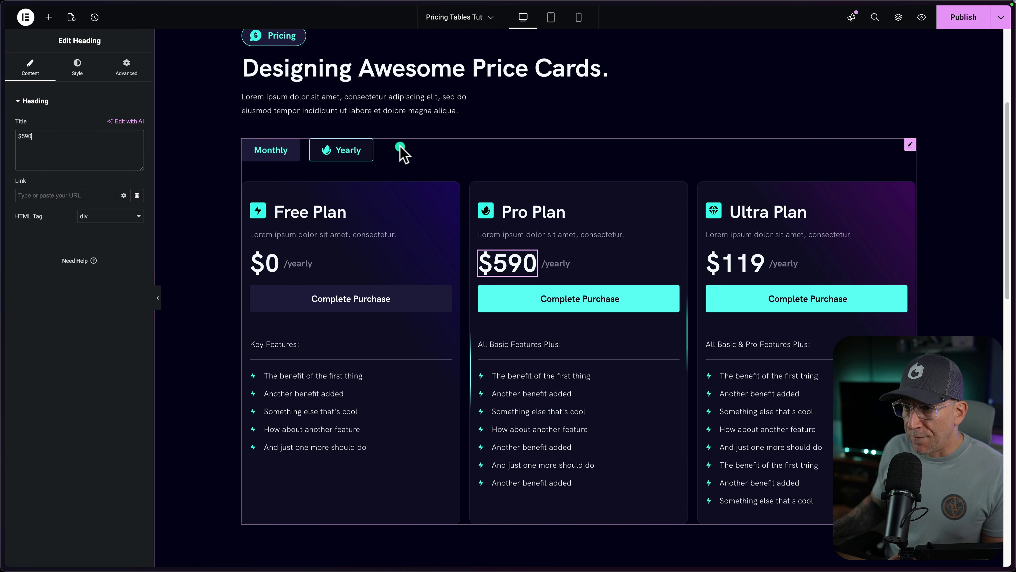
pyautogui.click(367, 150)
pyautogui.click(53, 162)
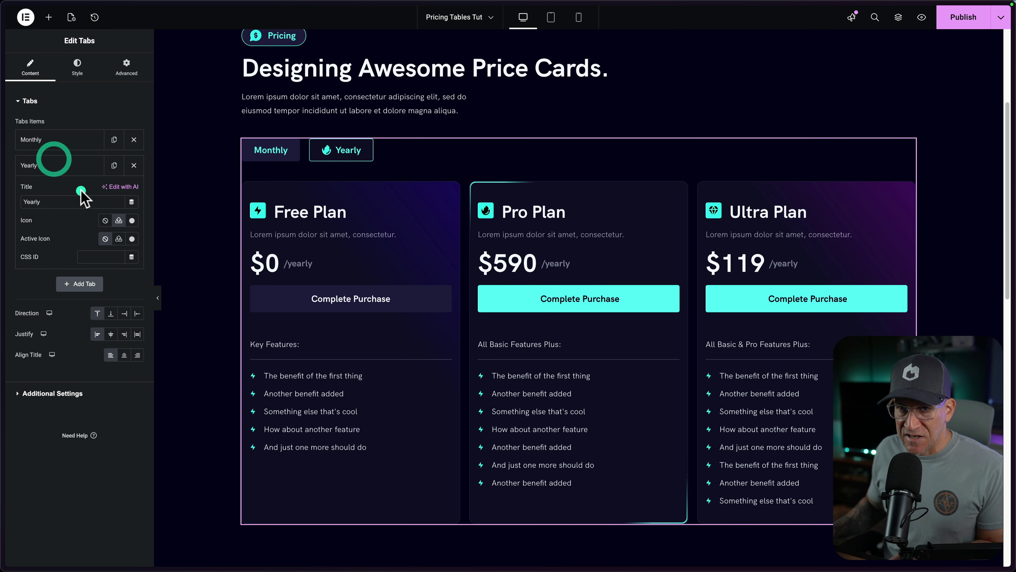
pyautogui.click(56, 201)
pyautogui.write('get 2 months free!')
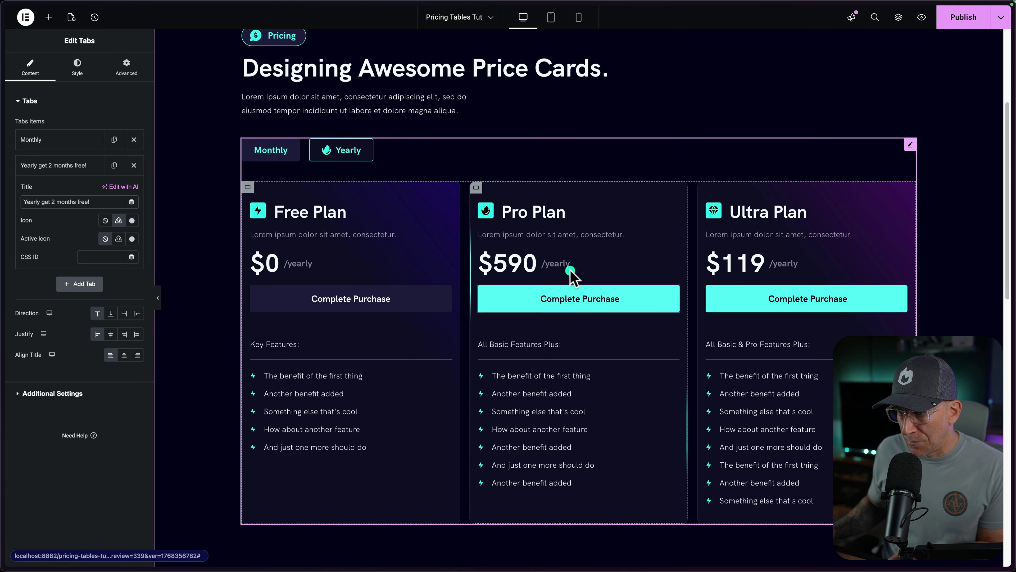
# Step: Change the Ultra Plan yearly price from $119 to $1190
pyautogui.click(757, 264)
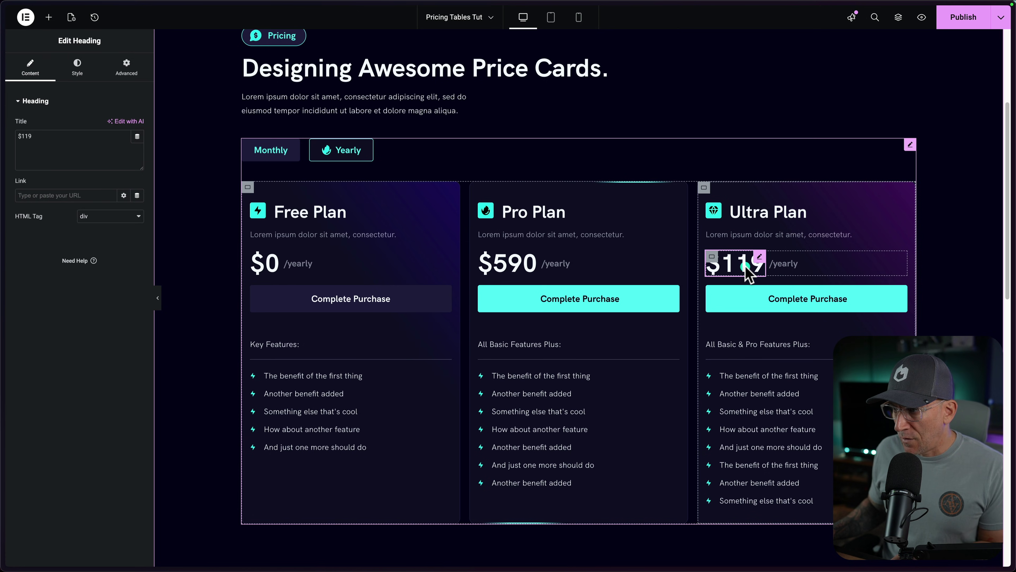
pyautogui.write('0')
pyautogui.click(49, 166)
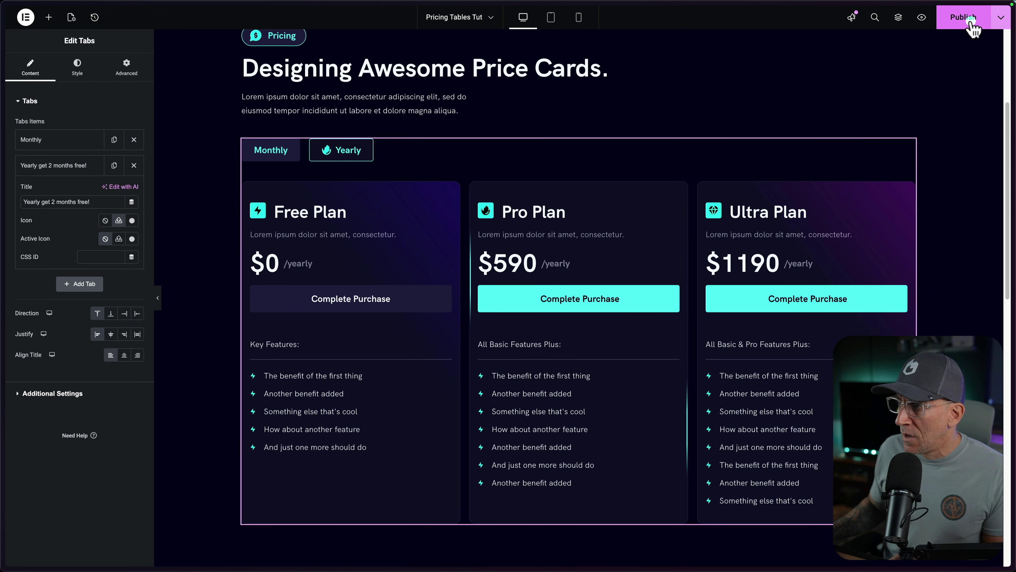
# Step: Open the published pricing page and toggle Monthly and Yearly several times to confirm the prices swap
pyautogui.click(922, 18)
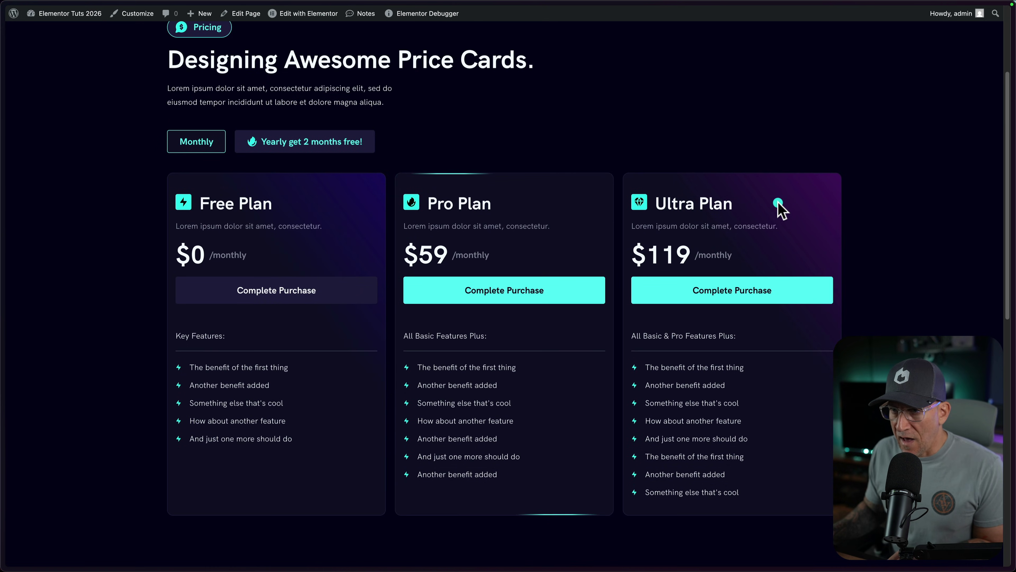
pyautogui.scroll(-1, 562, 168)
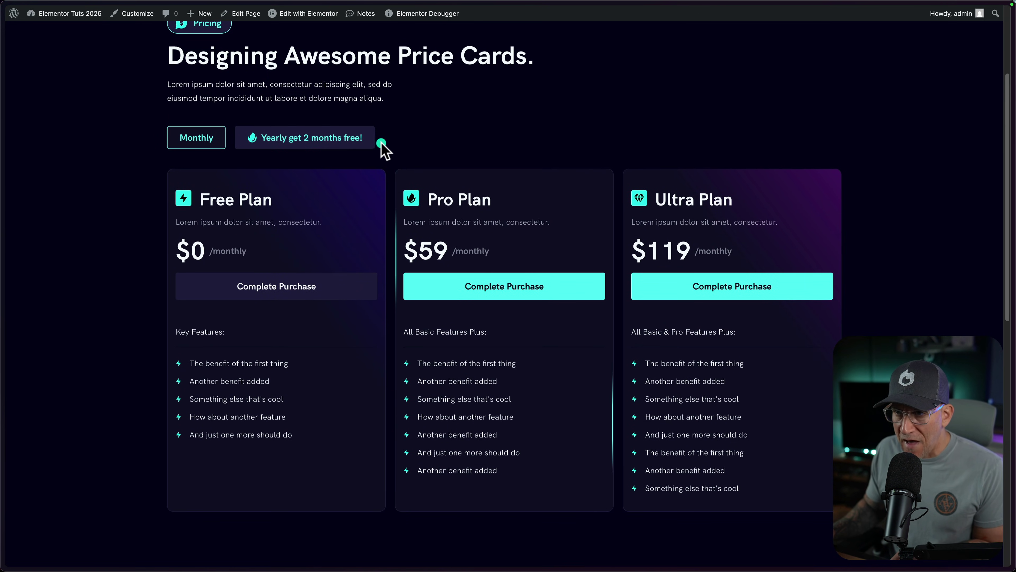
pyautogui.click(358, 141)
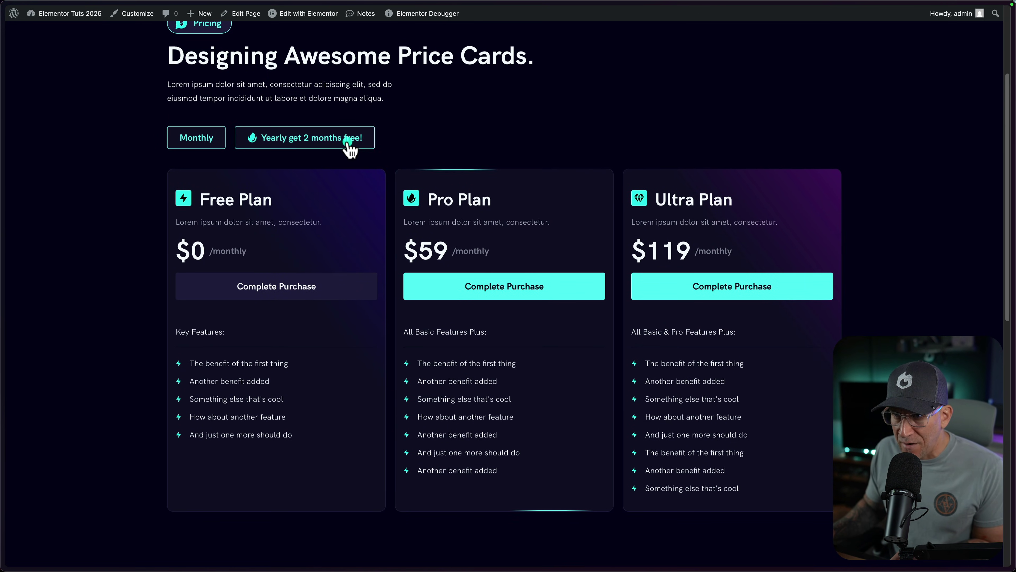
pyautogui.click(199, 143)
pyautogui.click(251, 142)
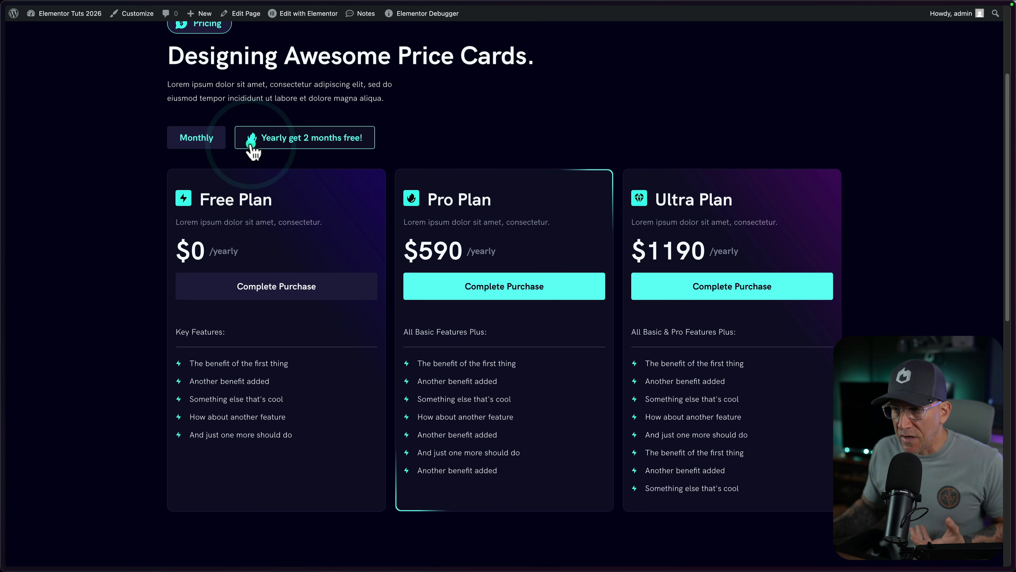
pyautogui.click(218, 147)
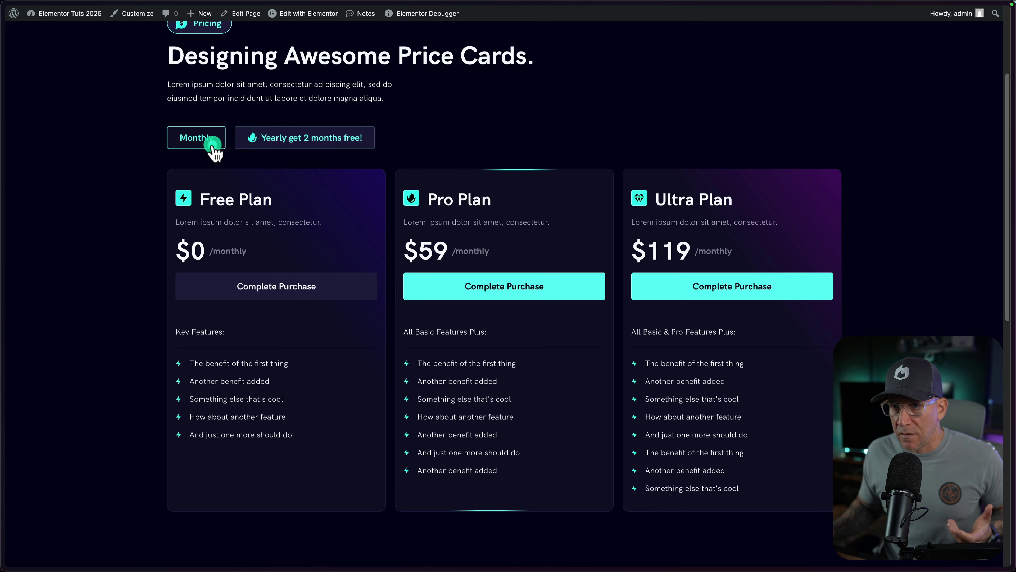
pyautogui.click(295, 140)
pyautogui.click(186, 140)
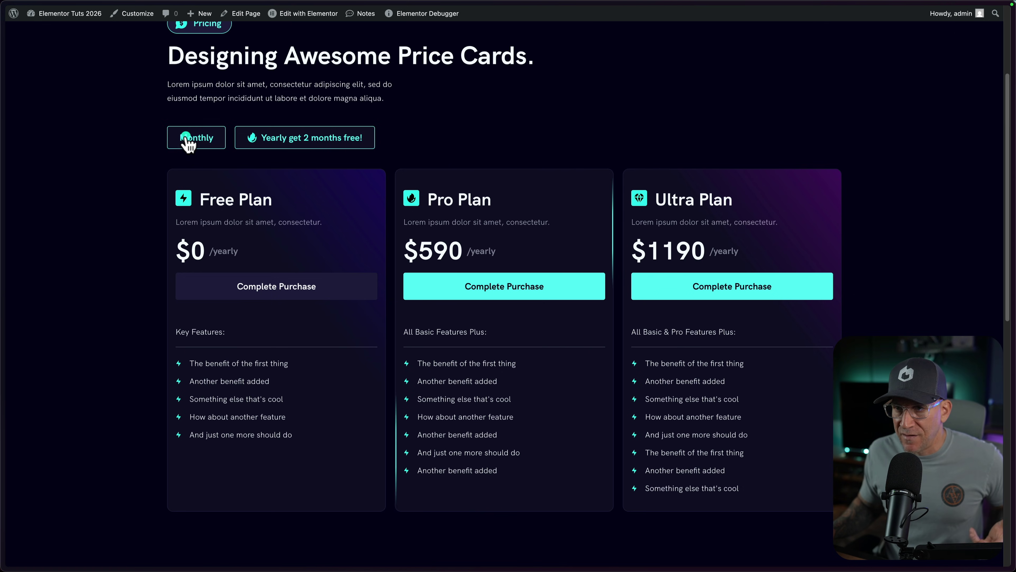
pyautogui.click(353, 147)
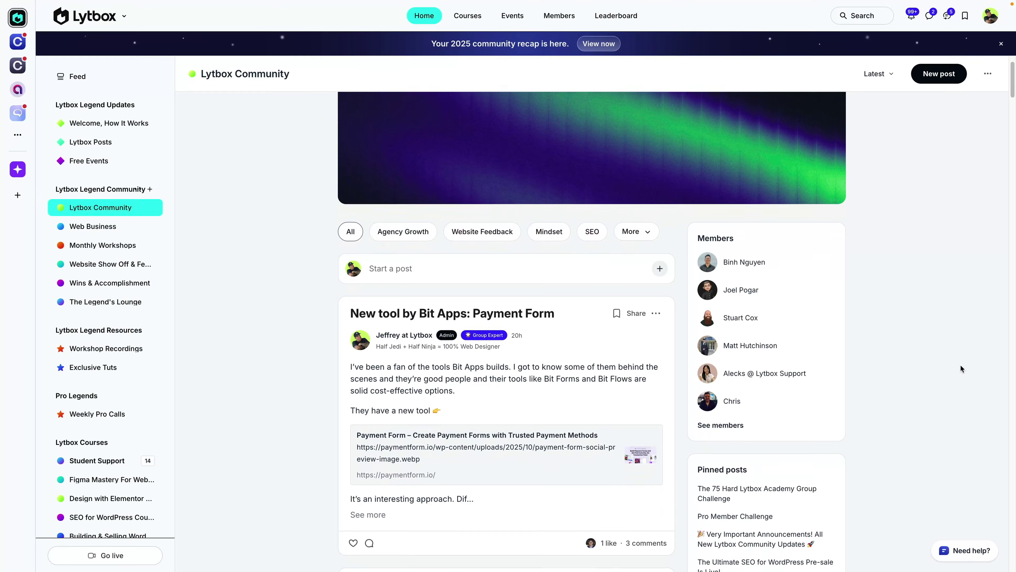
# Step: Scroll down the Lytbox Community feed past posts like 'Hoverify released a new update'
pyautogui.scroll(-10, 961, 365)
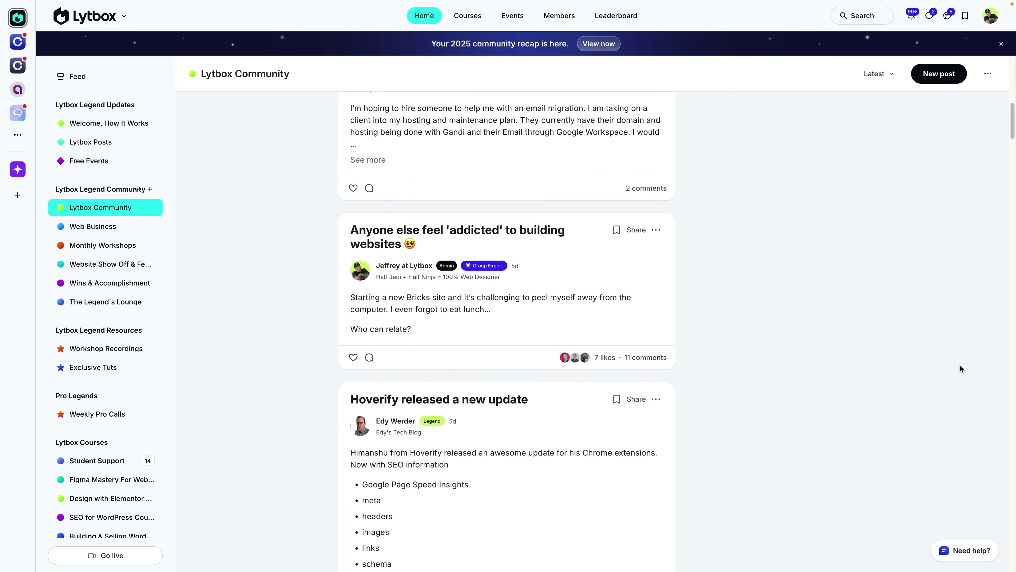
pyautogui.scroll(-7, 960, 365)
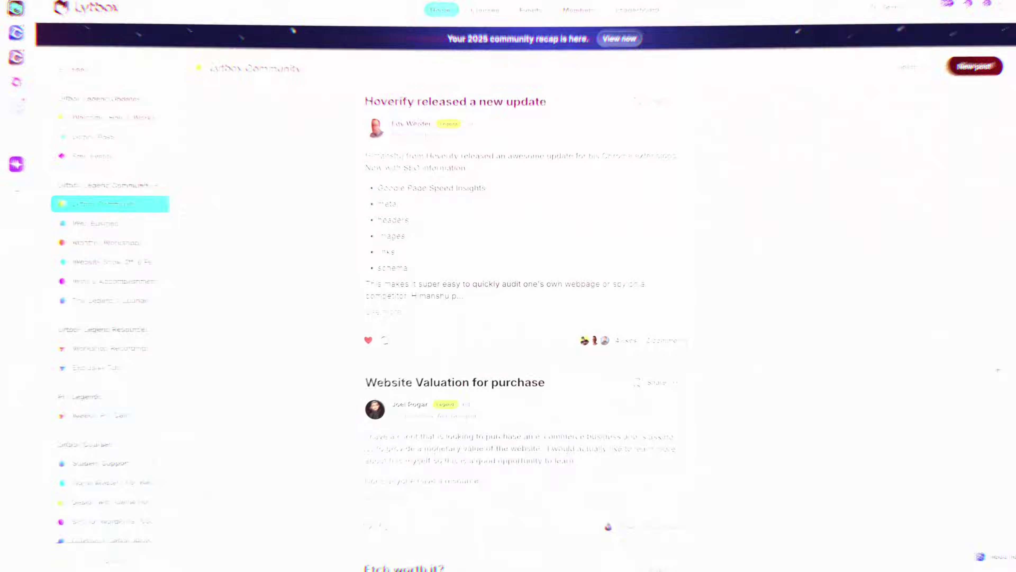